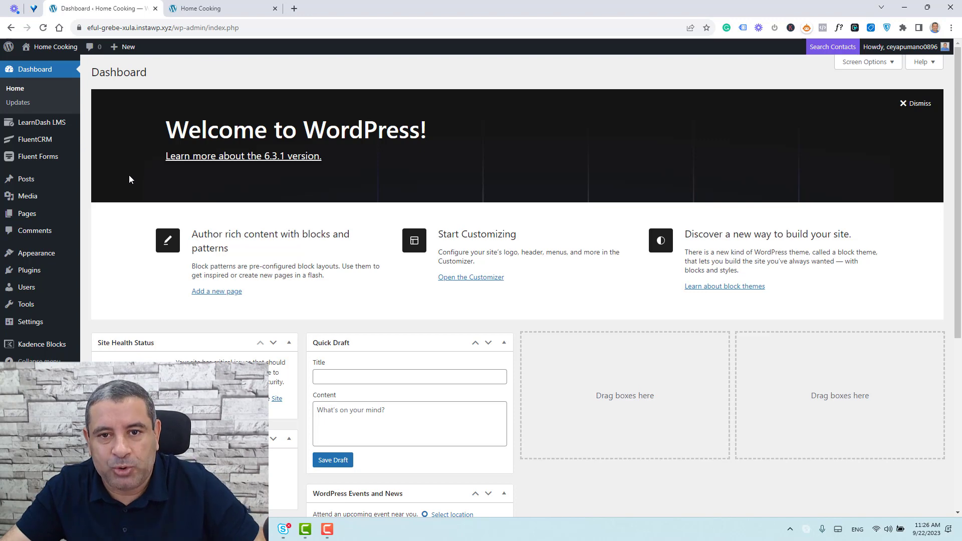
Step: Enable the Hooked Elements pro addon in the Kadence theme settings
mouse_move(51, 257)
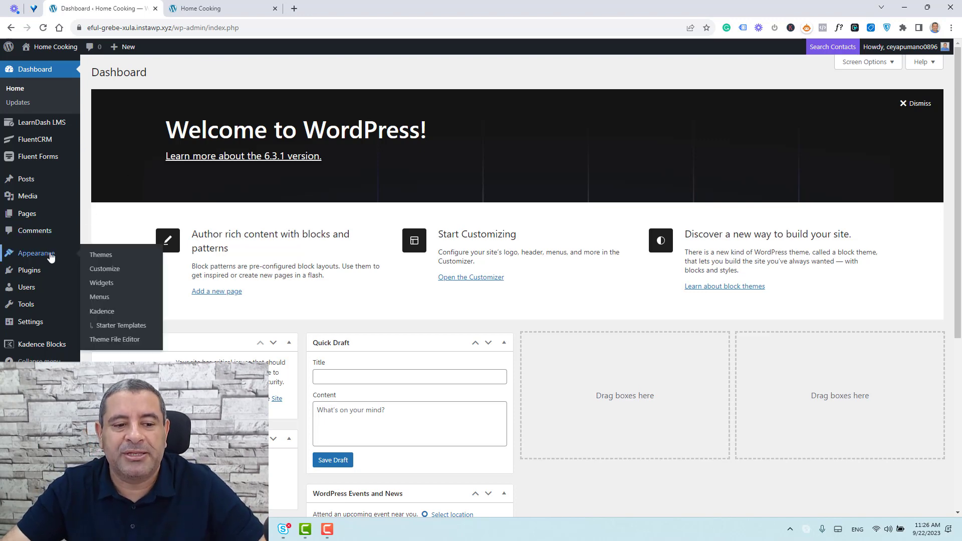
click(102, 311)
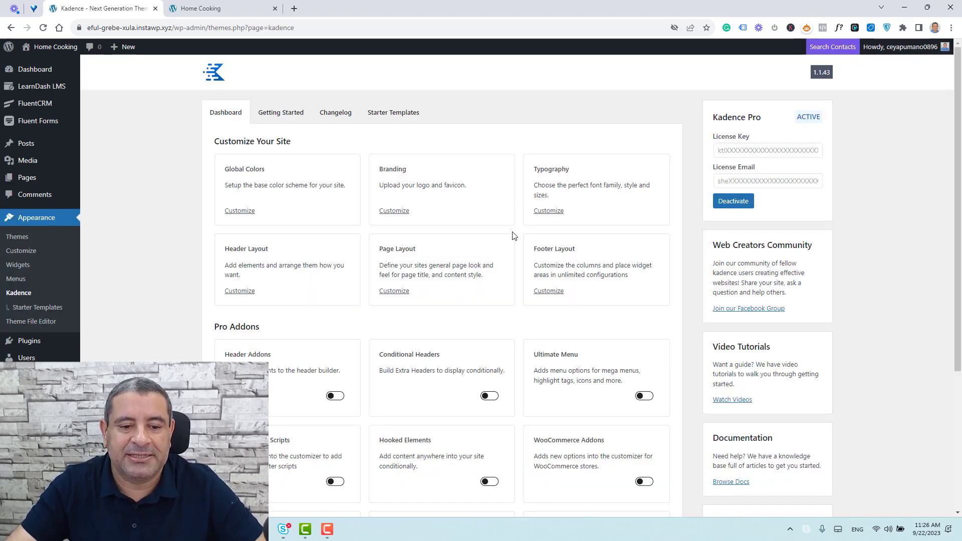
scroll(514, 236, down, 2)
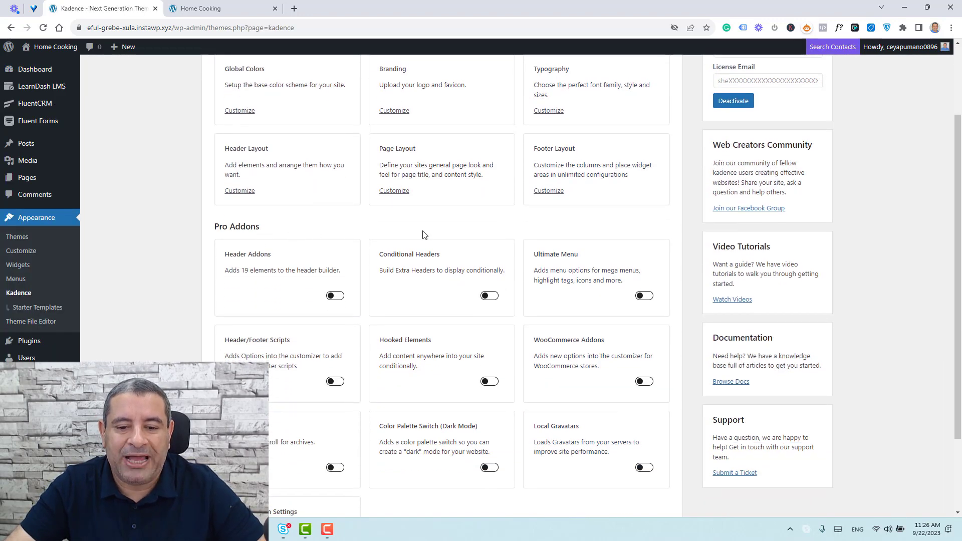
scroll(423, 235, down, 2)
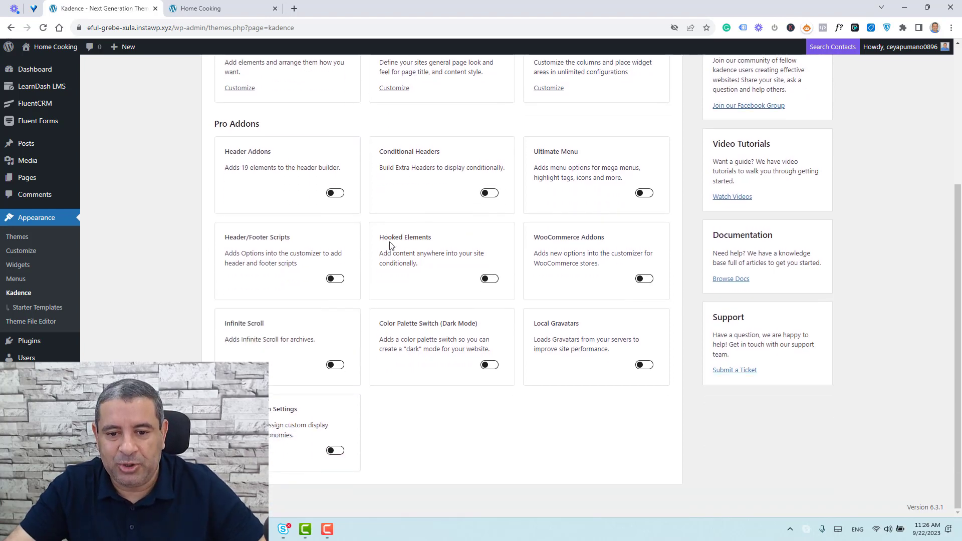
click(491, 281)
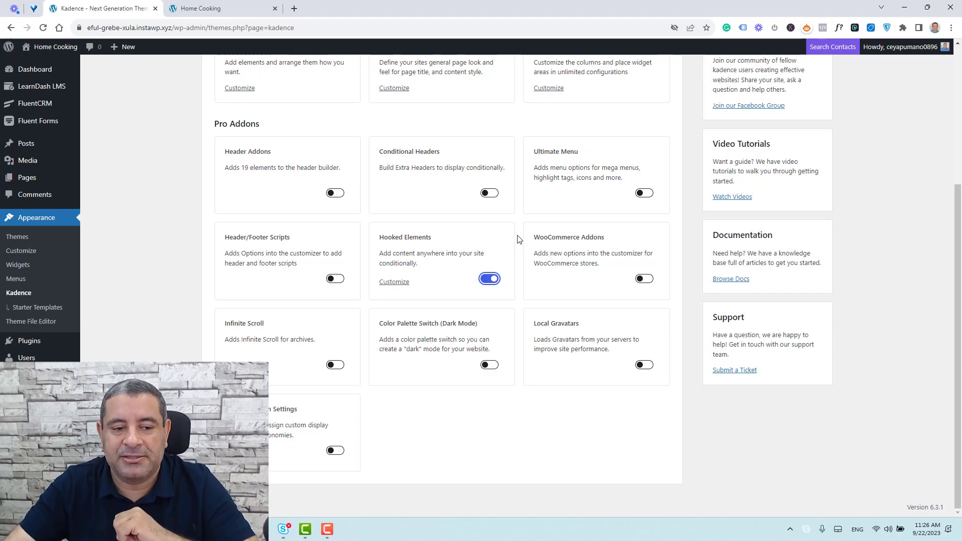
Step: Create a new Kadence element of the Content Section type and title it "CTA Section"
click(34, 69)
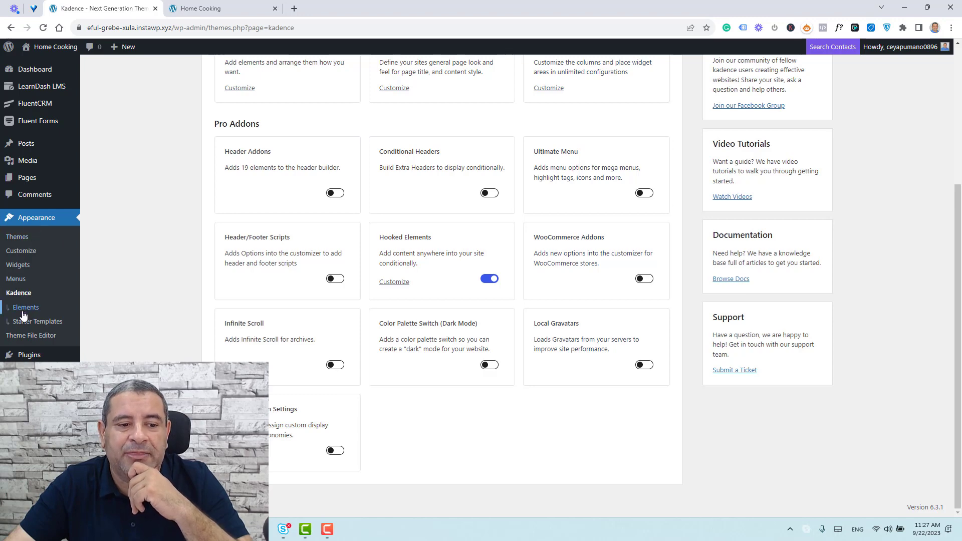
click(22, 310)
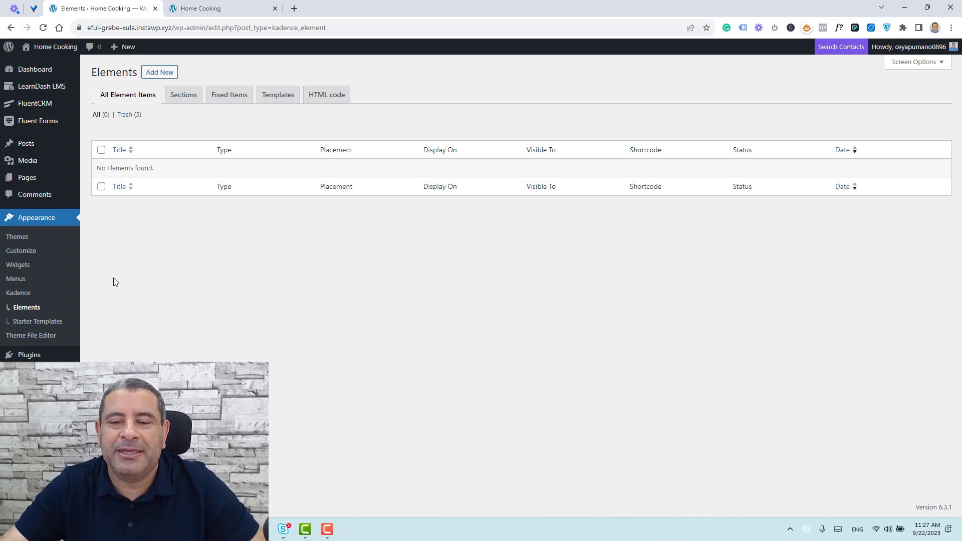
click(161, 73)
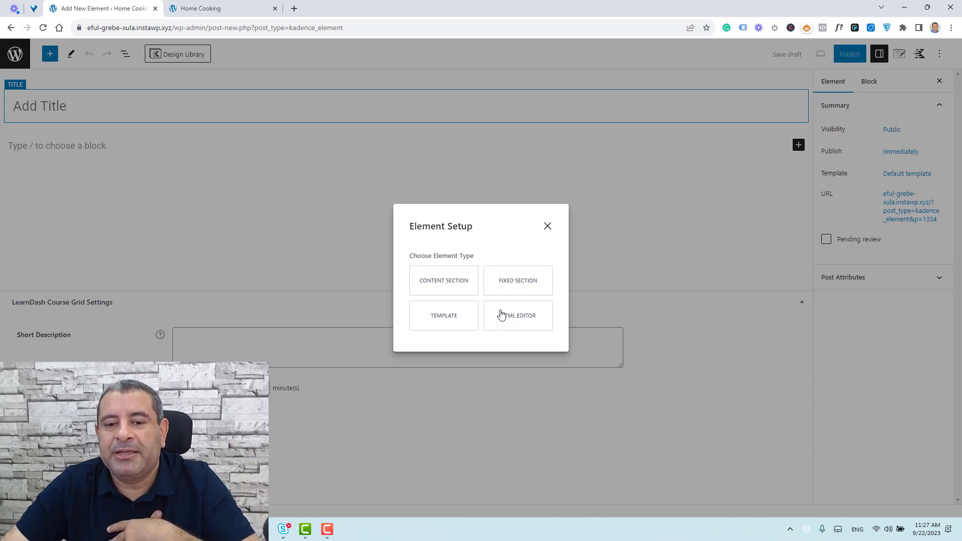
click(438, 284)
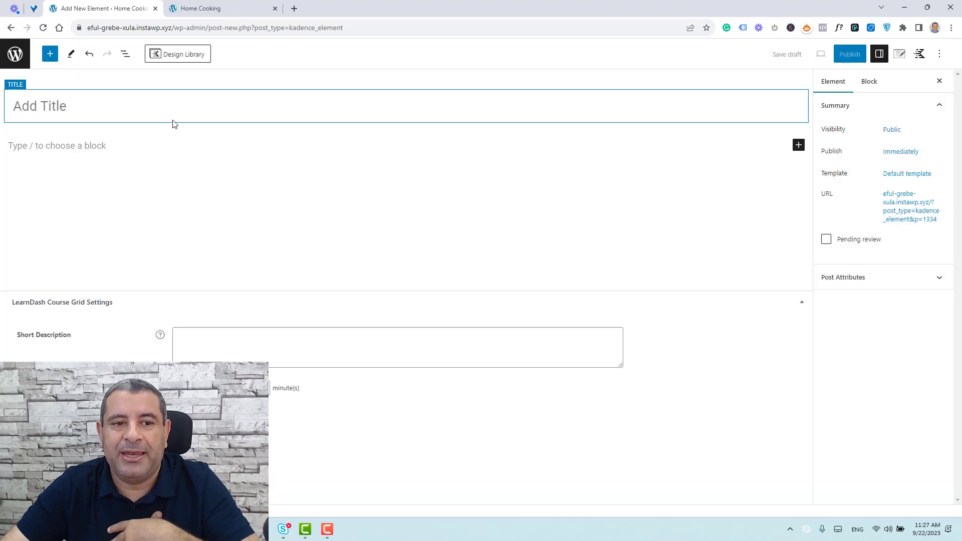
text(CT)
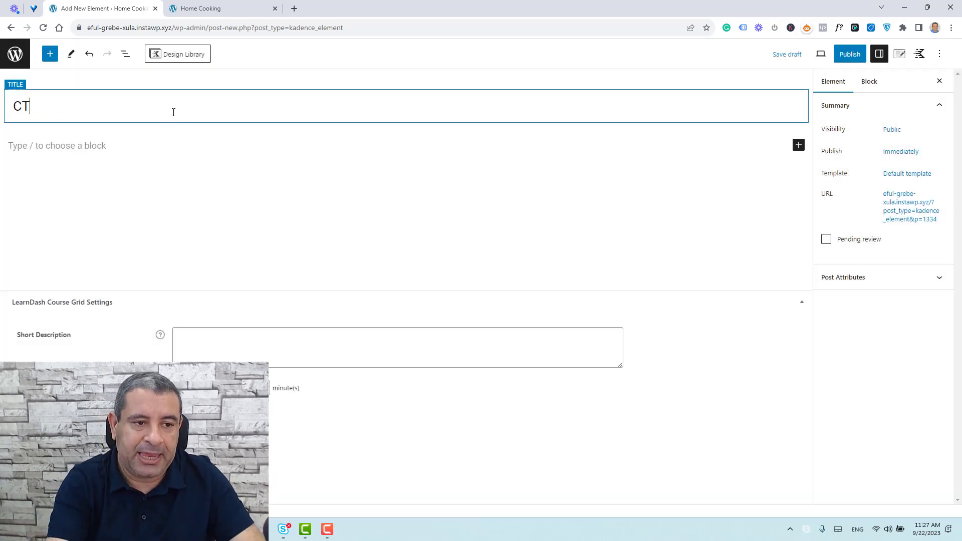
text(A Section)
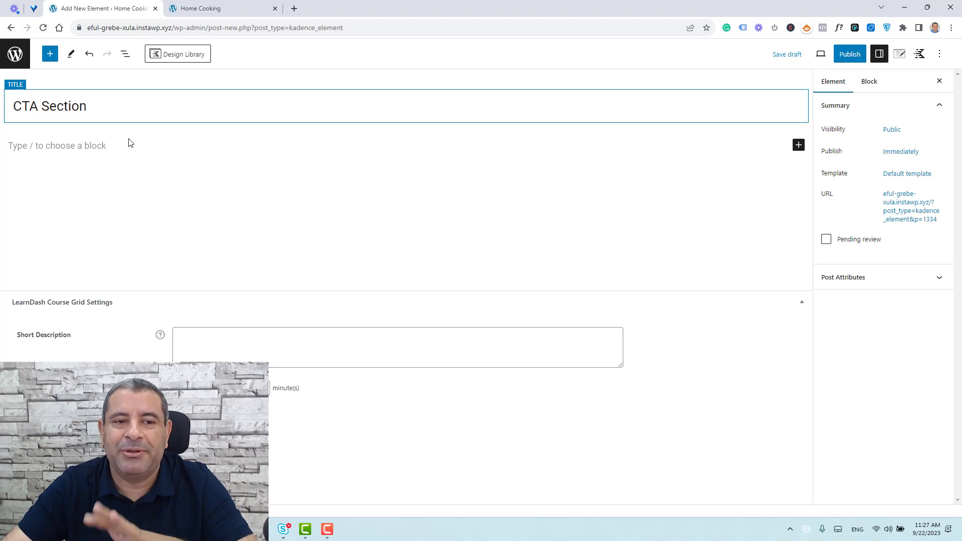
Step: Insert the Hero 8 pattern from the Kadence Design Library into the element
click(170, 55)
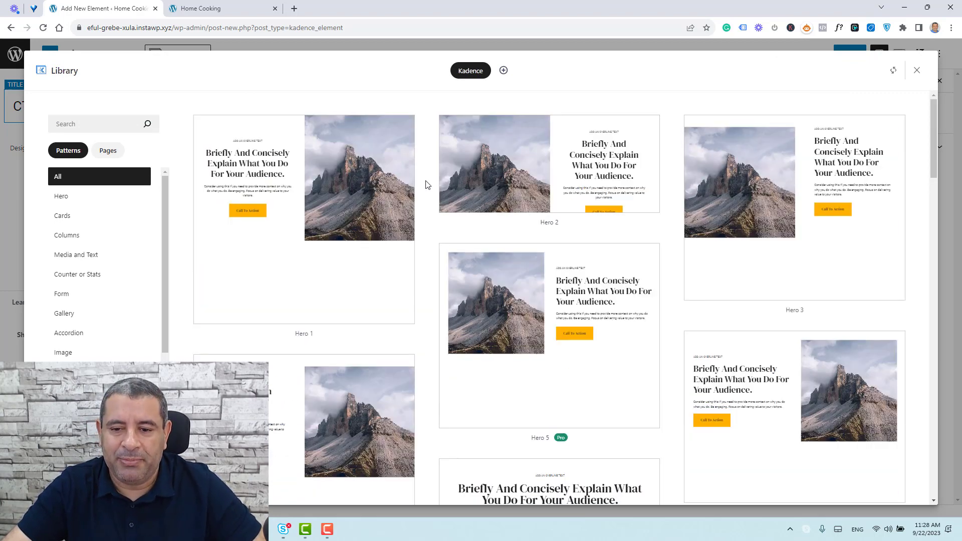
scroll(426, 185, down, 5)
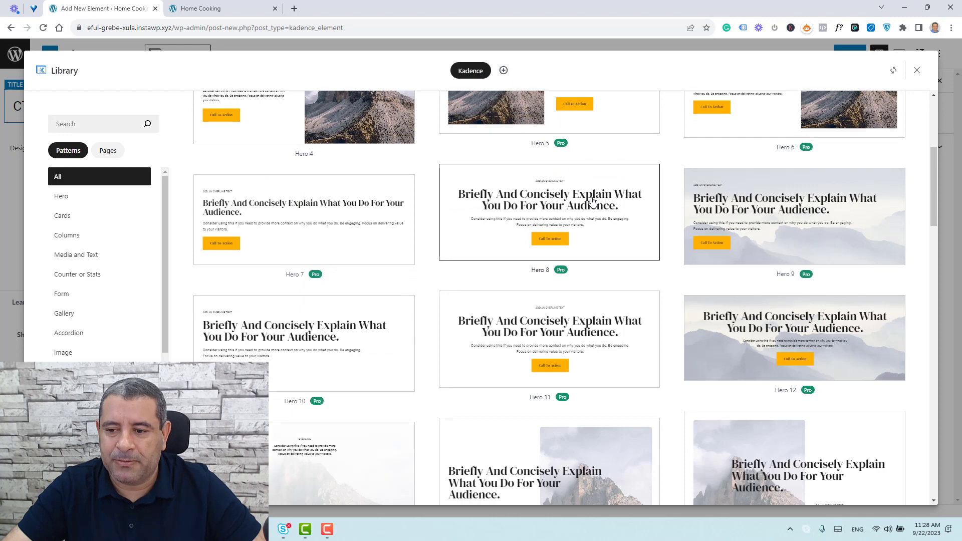
click(592, 202)
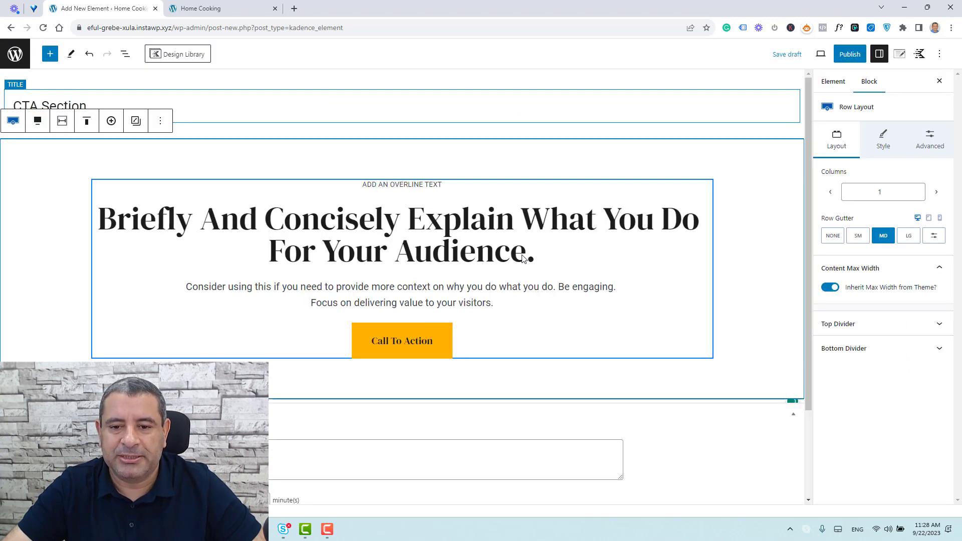
Step: Set the row layout's background color to the light beige palette color EEE9CF
click(875, 140)
click(938, 243)
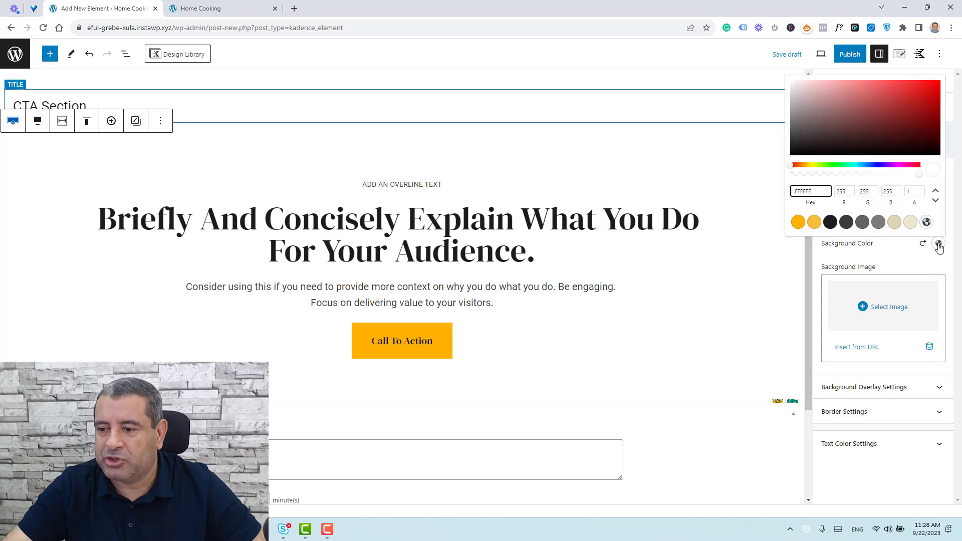
click(909, 223)
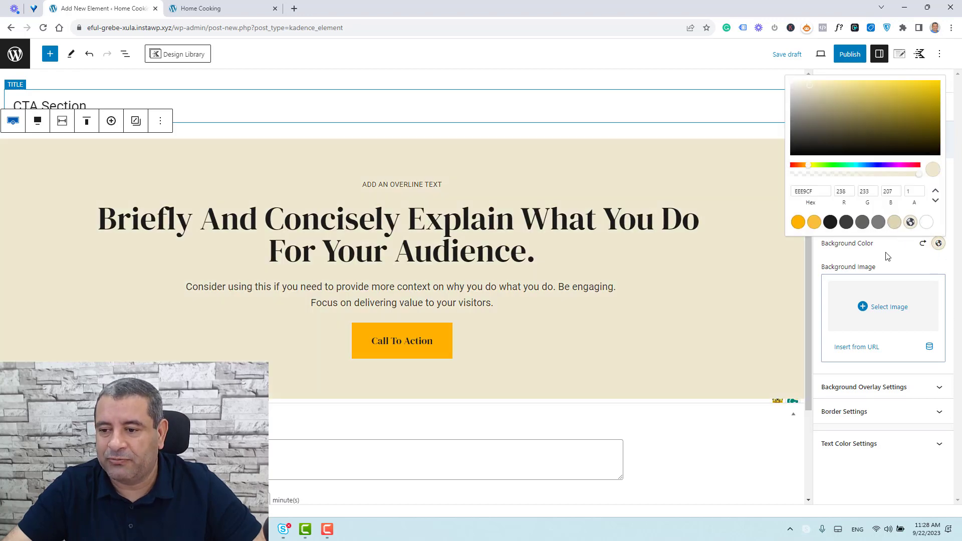
Step: Replace the section's main heading text with "Sign Up Now!" and reselect the surrounding row
triple_click(500, 230)
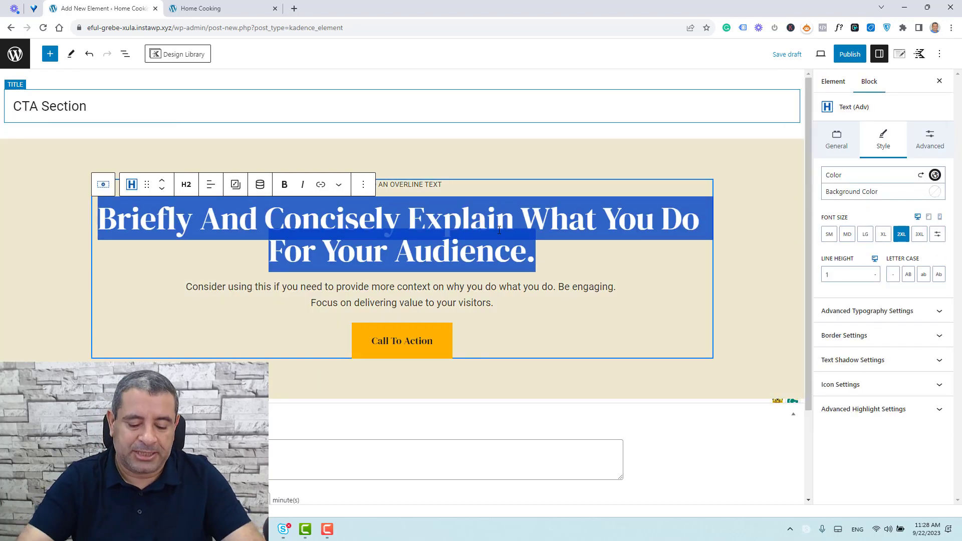
text(Sign U)
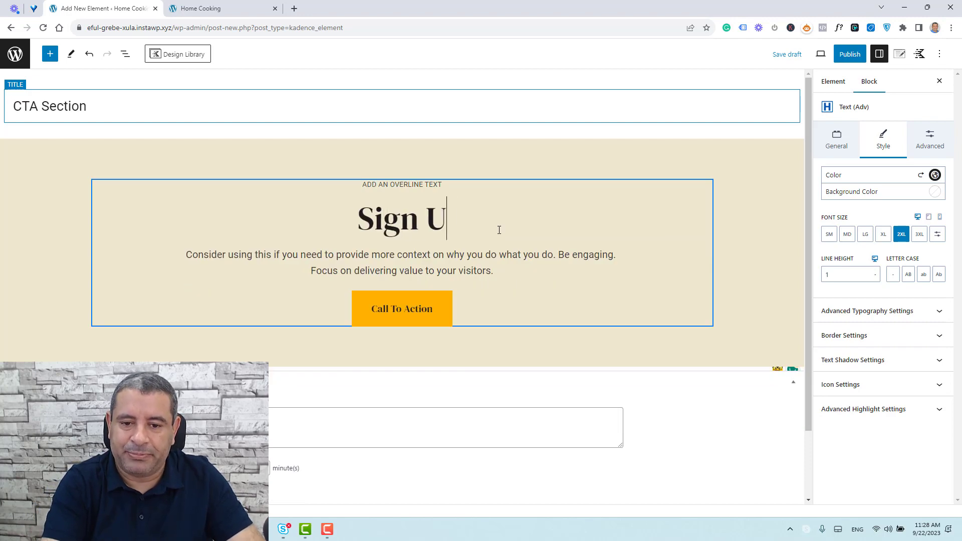
text(p Now!)
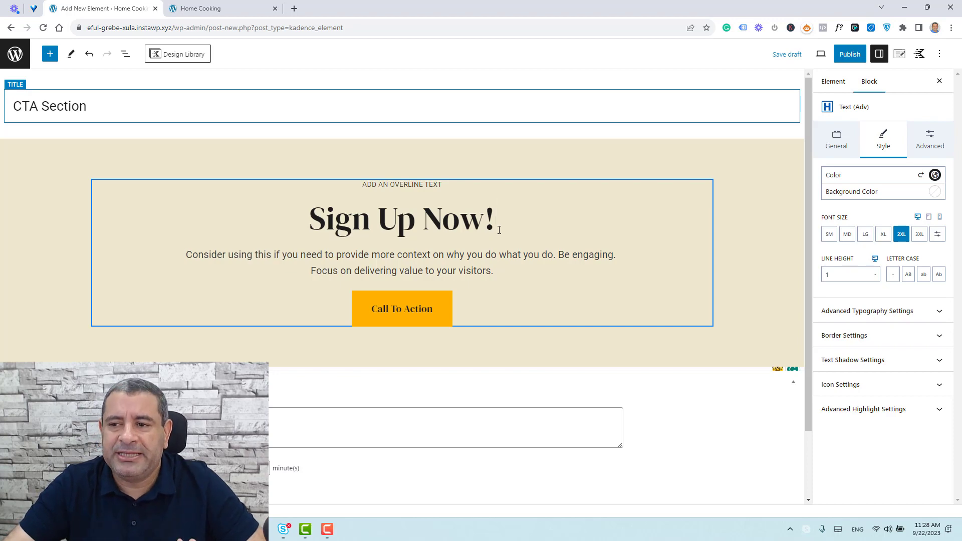
click(586, 152)
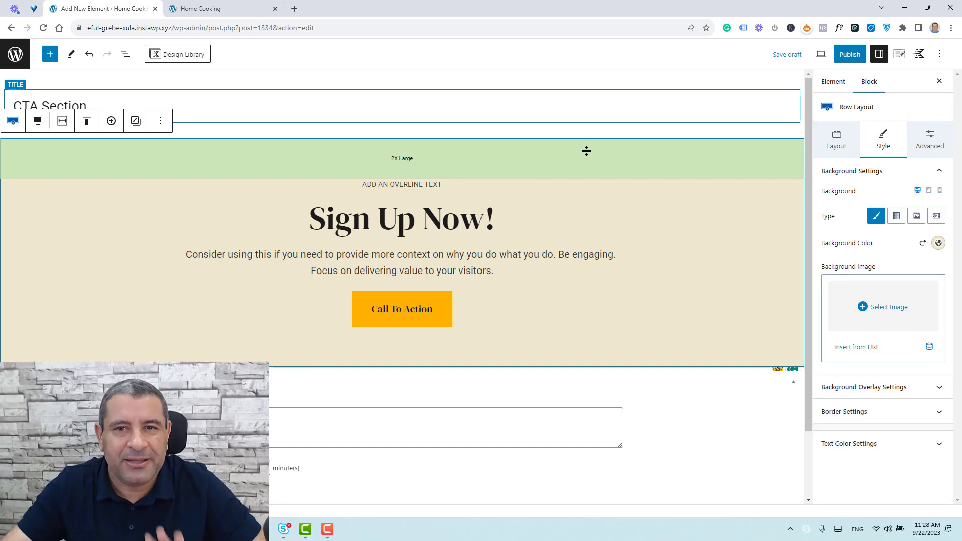
Step: Set the element's placement to After Inner Content in the element settings
click(902, 59)
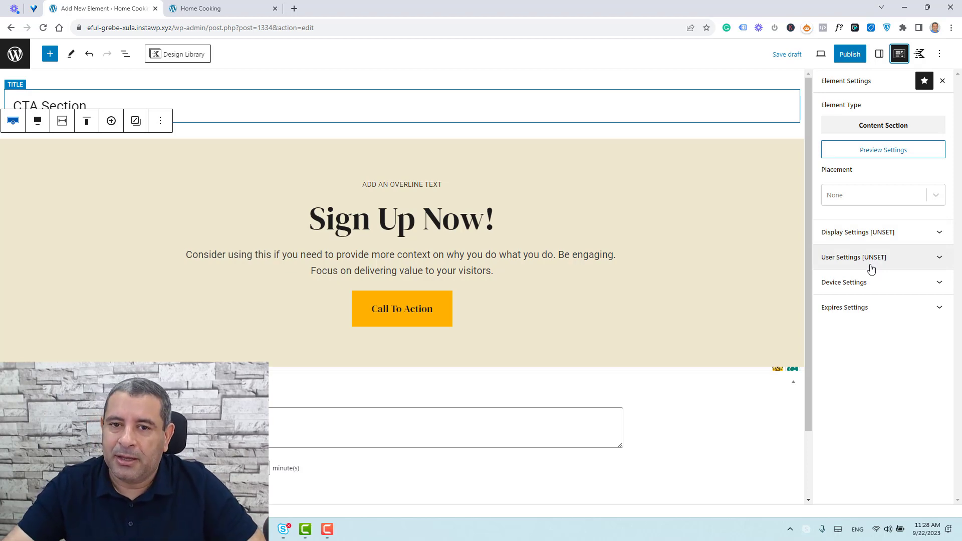
click(940, 200)
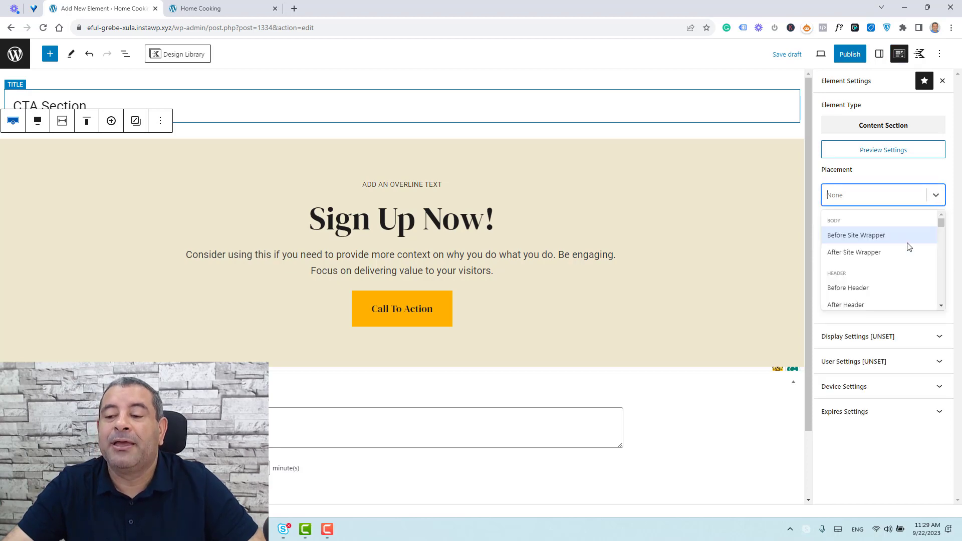
scroll(909, 247, down, 10)
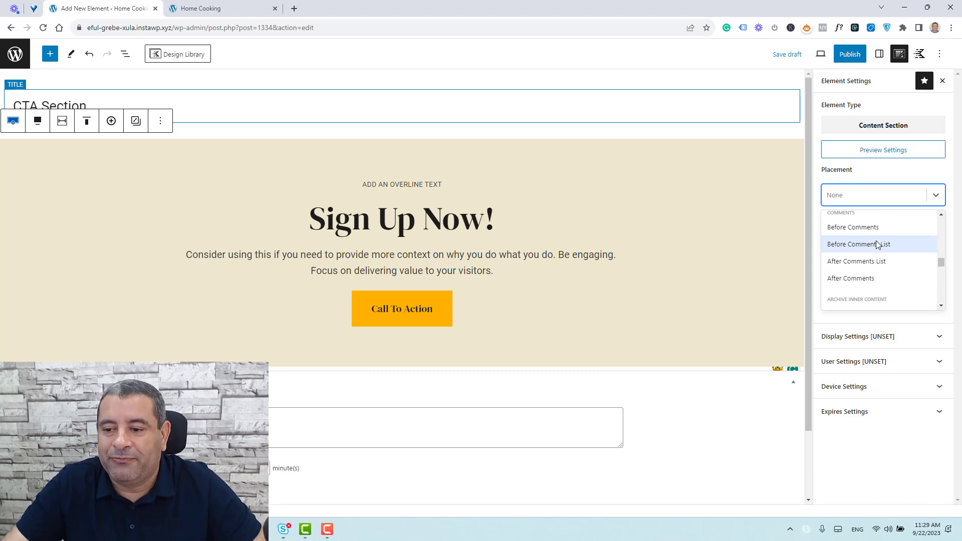
scroll(881, 242, up, 5)
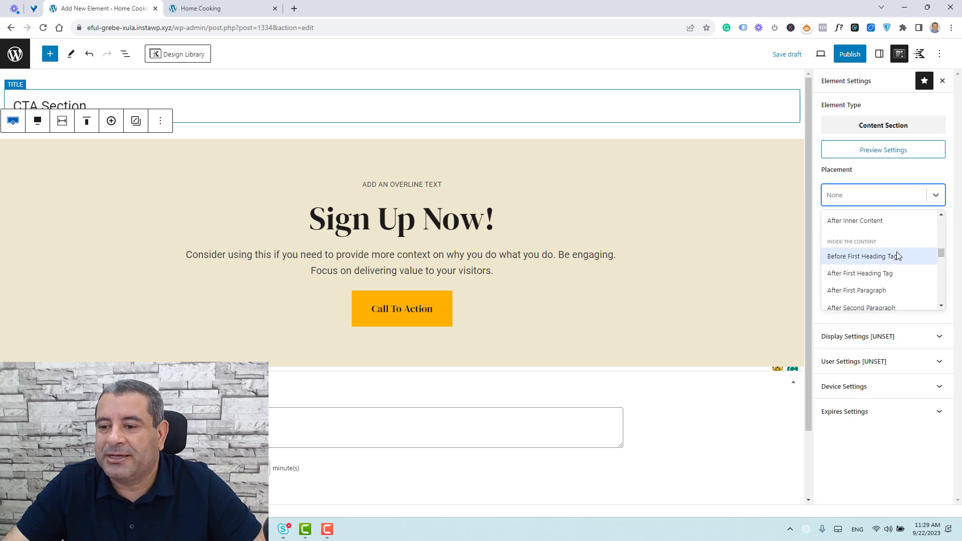
scroll(899, 256, down, 4)
scroll(902, 265, up, 3)
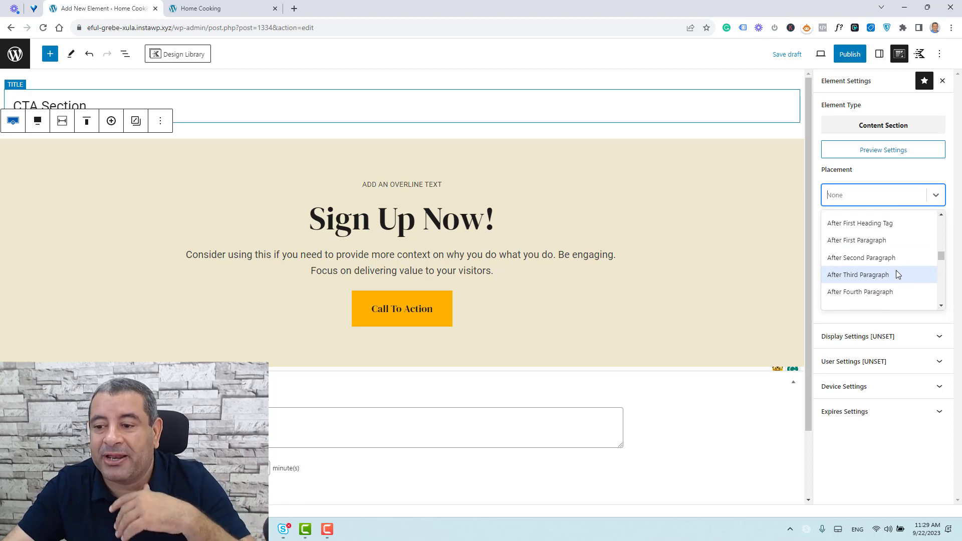
scroll(897, 273, up, 2)
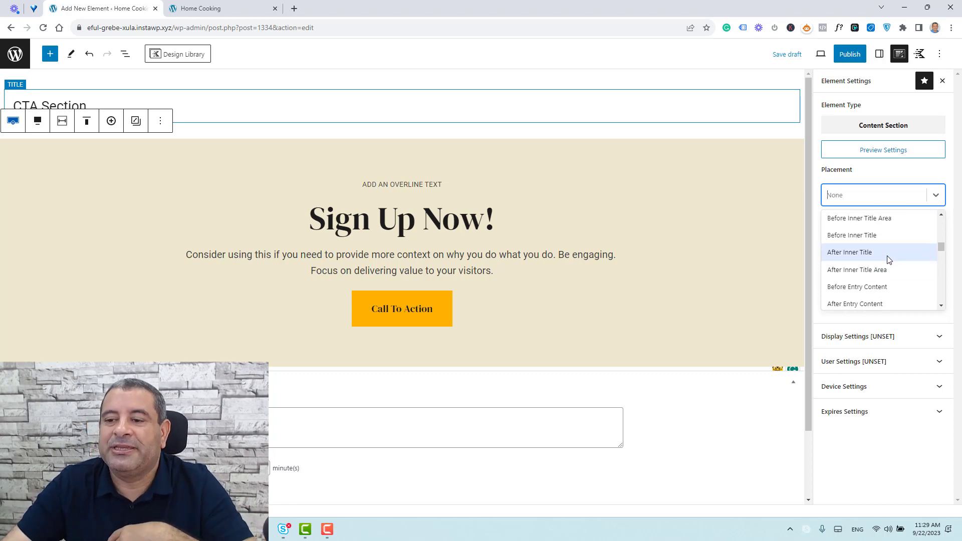
scroll(889, 259, down, 1)
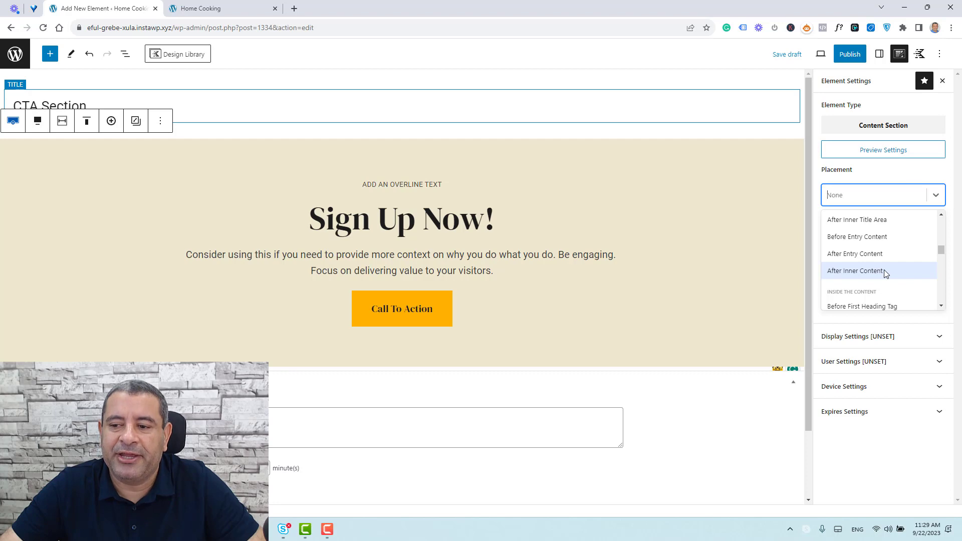
click(884, 271)
Step: Set the element's display settings to show on Single Posts
click(885, 271)
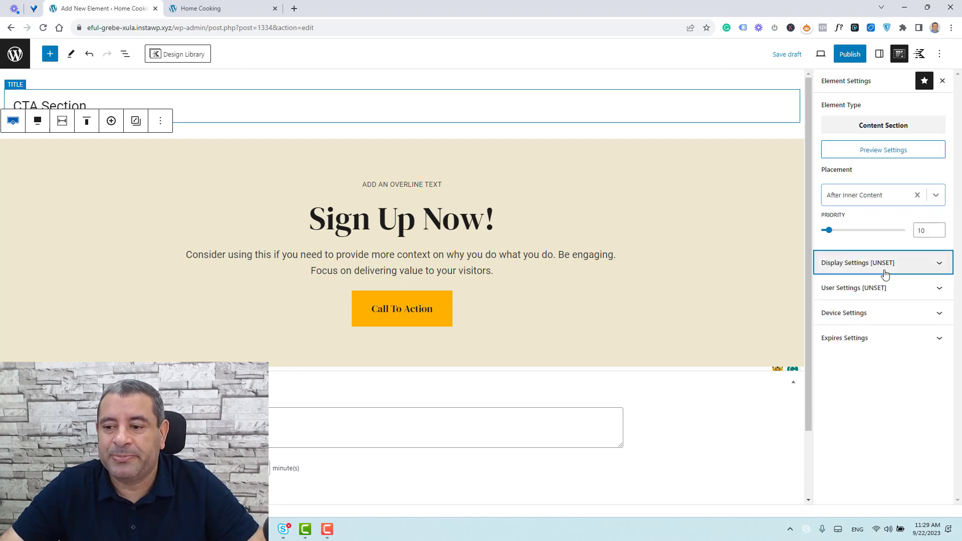
click(936, 312)
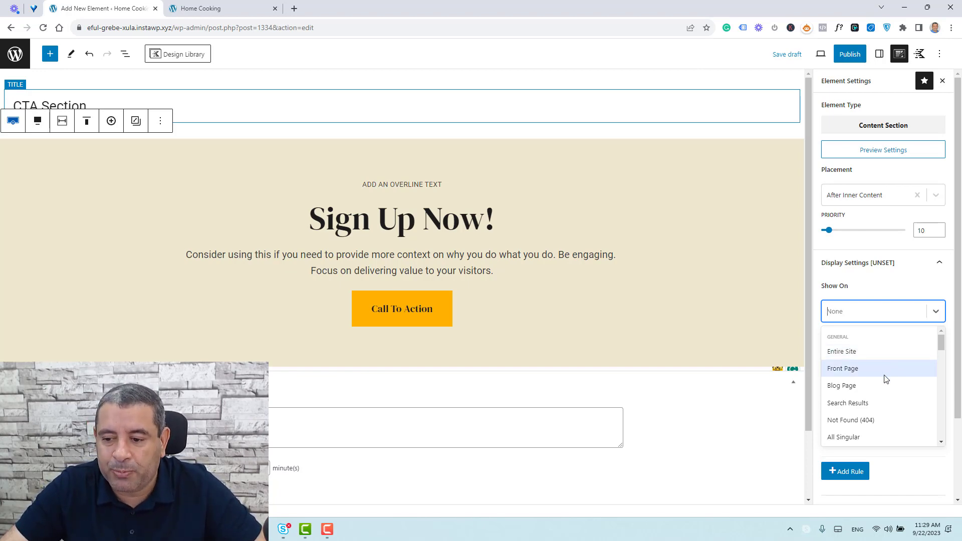
scroll(884, 366, down, 1)
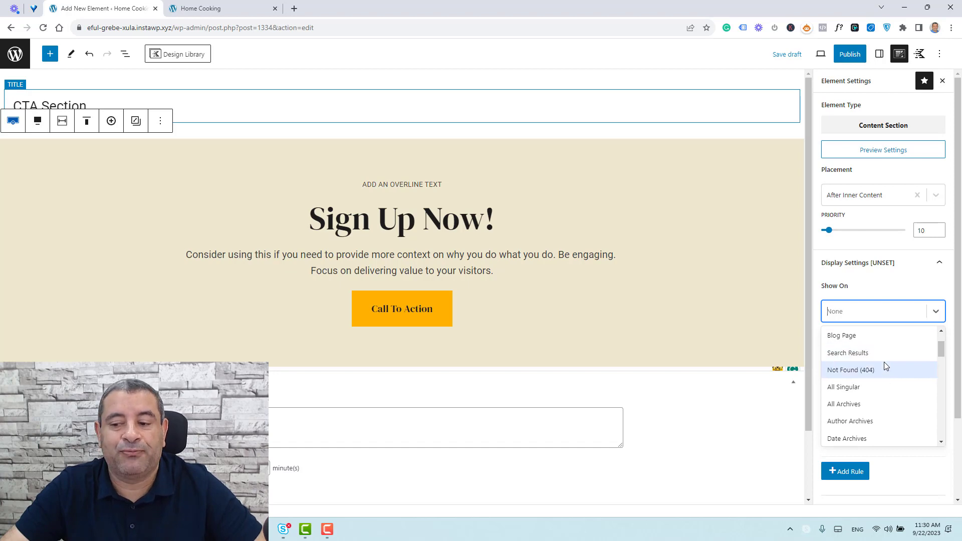
scroll(884, 365, down, 2)
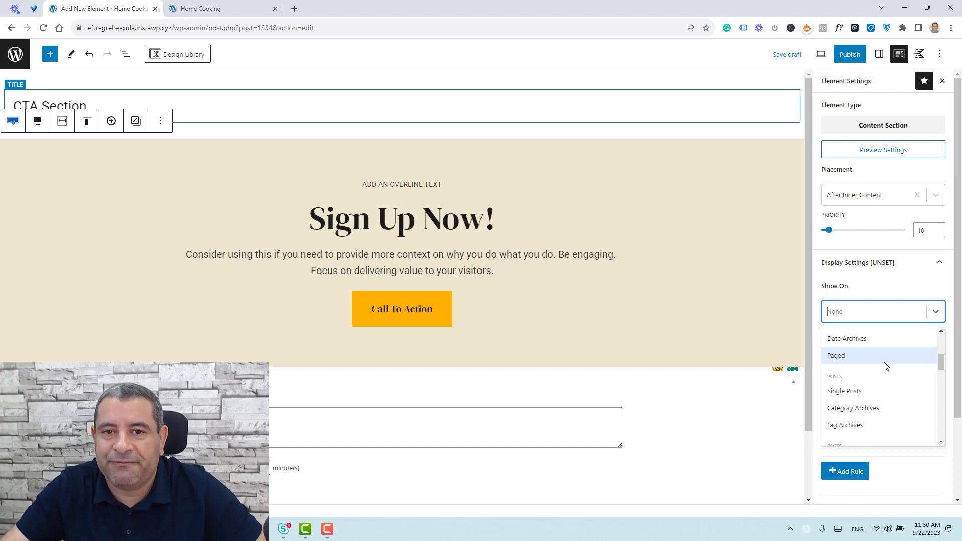
click(884, 391)
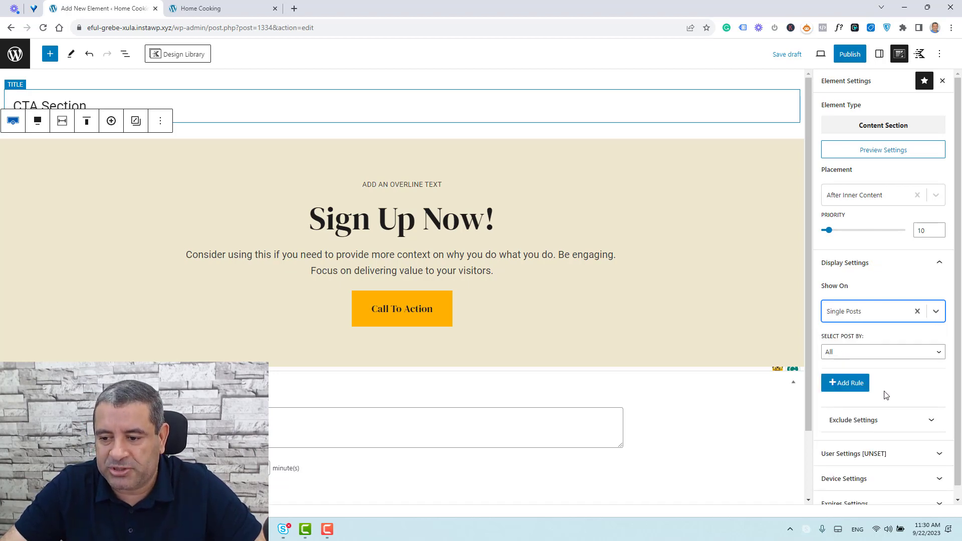
Step: Try selecting the single posts by Group, check the available taxonomies, and return the post selection to All
click(919, 354)
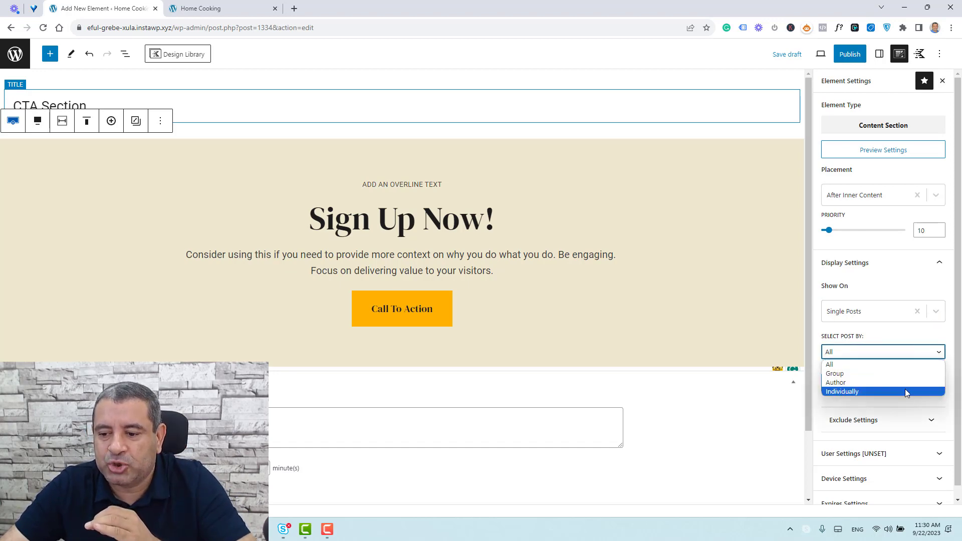
click(905, 375)
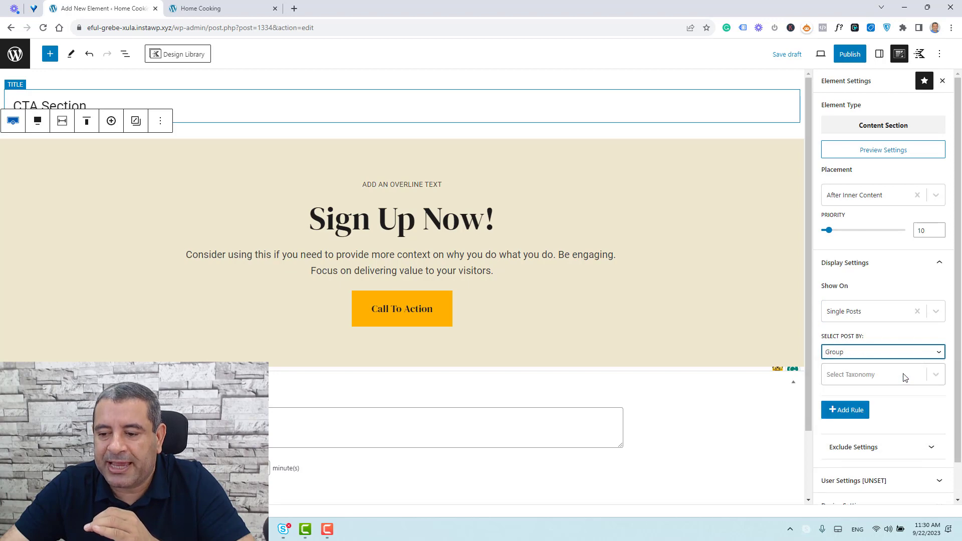
click(906, 376)
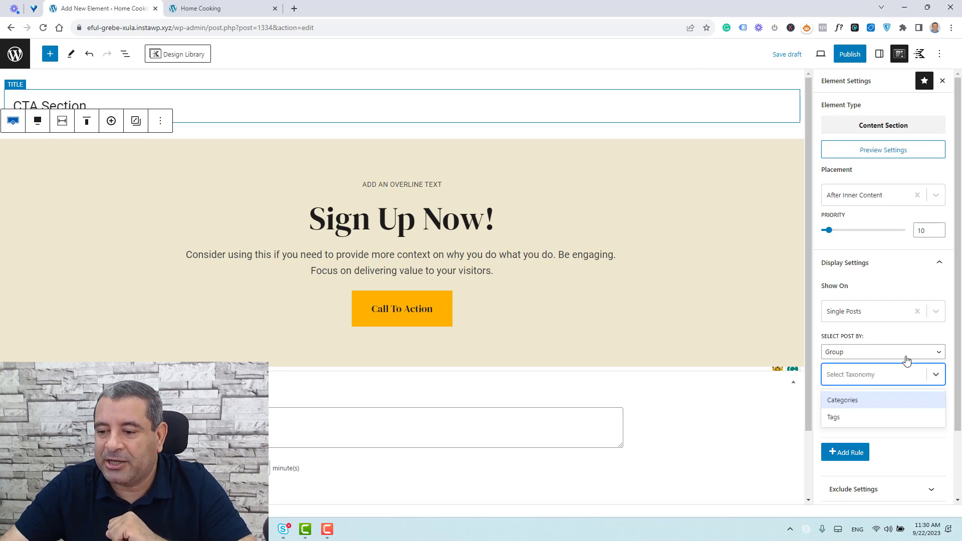
click(904, 355)
click(897, 368)
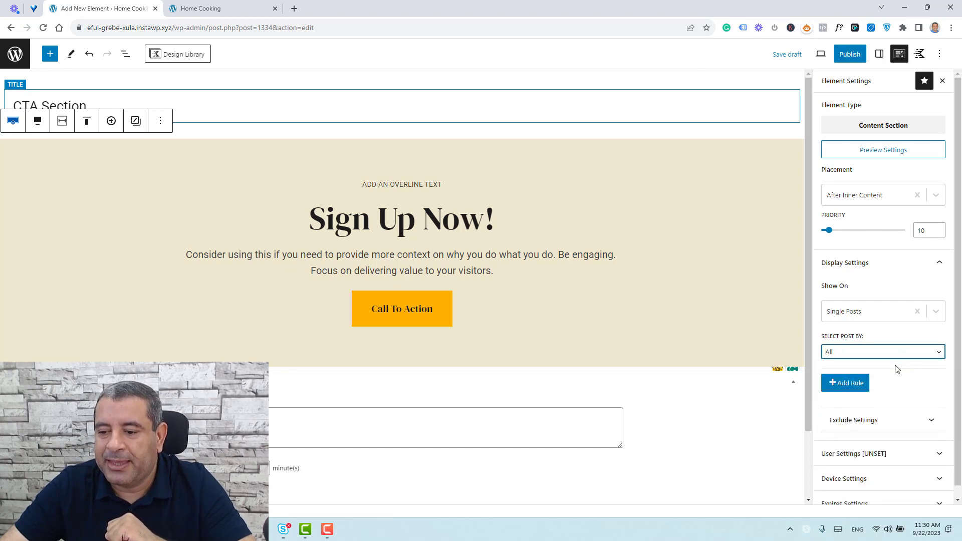
Step: Make the element visible to All Users in its user settings and publish it
click(904, 442)
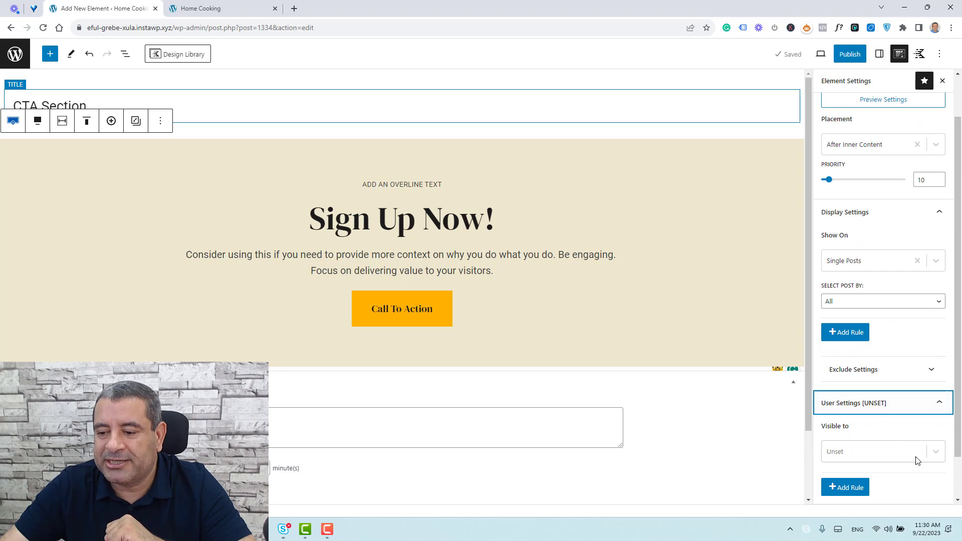
click(917, 460)
click(903, 440)
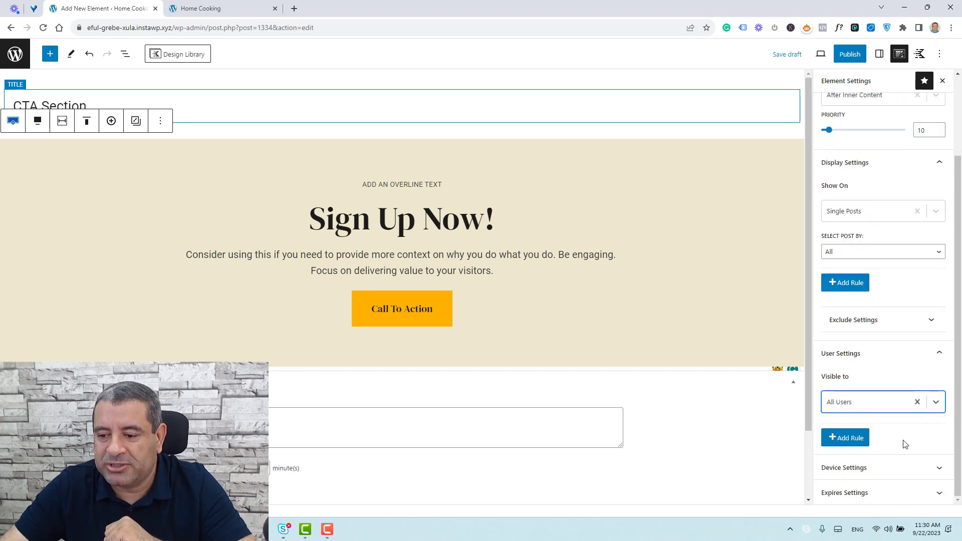
click(849, 59)
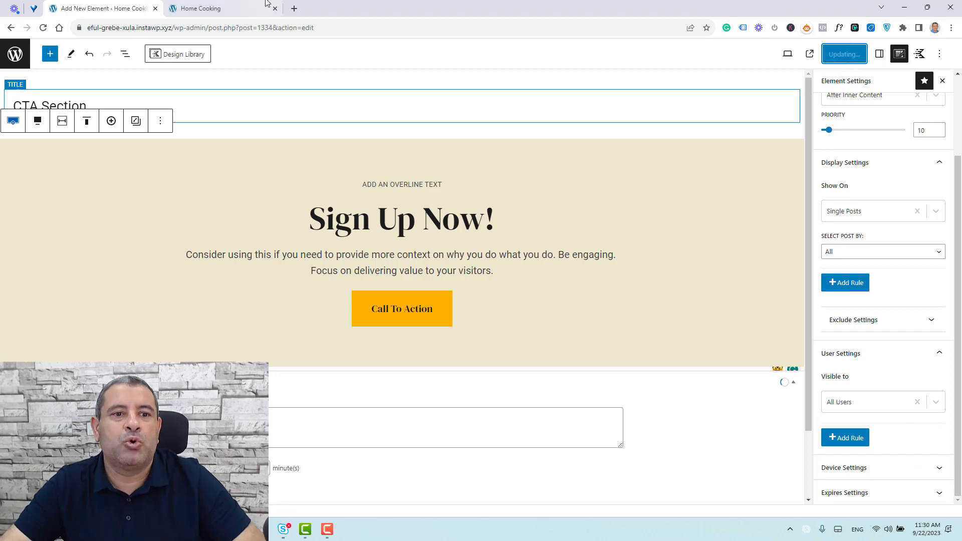
Step: Open the Quick & Easy Breakfasts For Busy Families post from the site's blog in a new tab and examine the area after its content
click(224, 5)
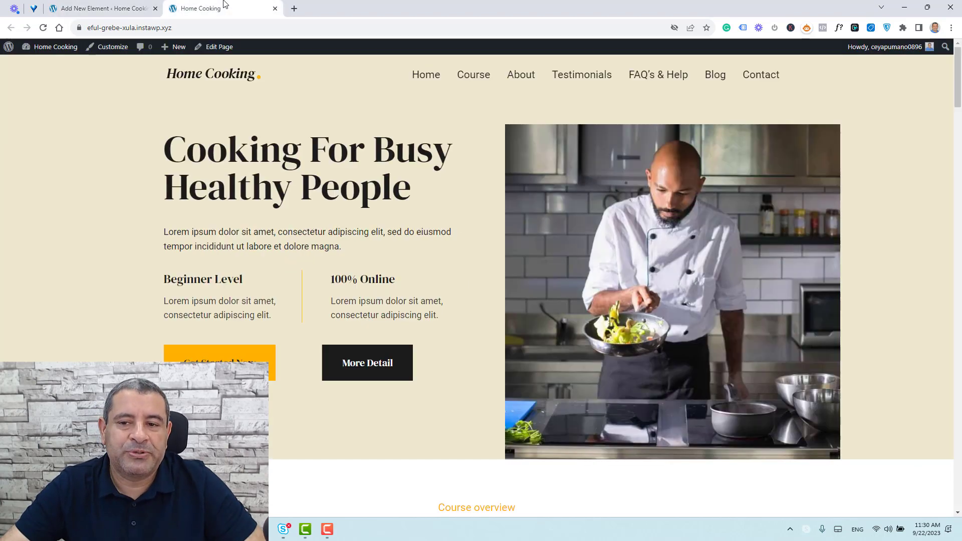
click(716, 74)
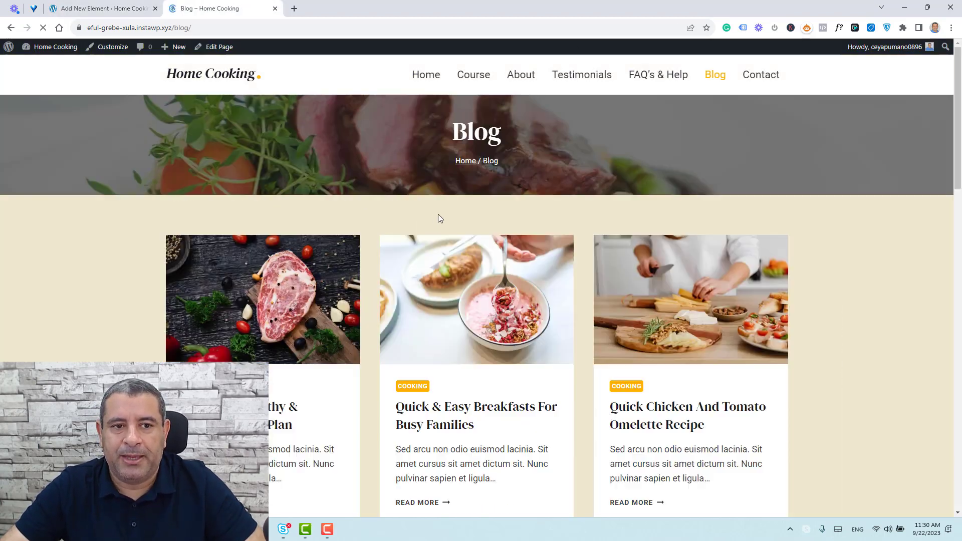
scroll(438, 216, down, 3)
right_click(438, 261)
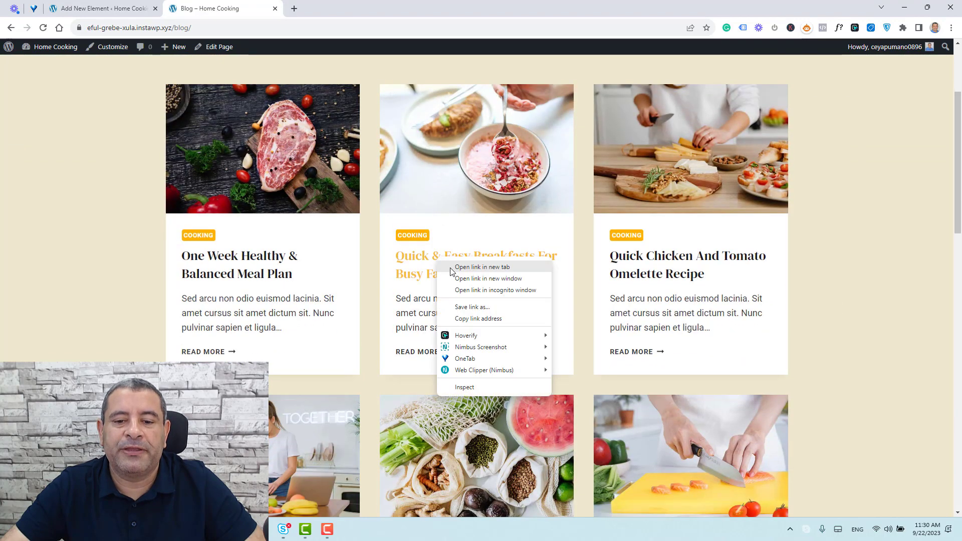
click(466, 267)
click(333, 8)
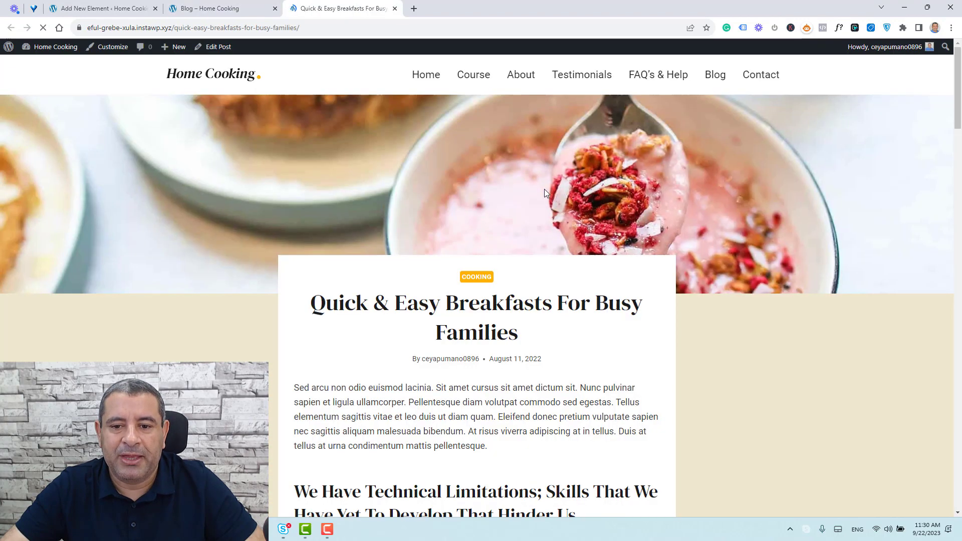
scroll(545, 191, down, 15)
scroll(545, 190, down, 14)
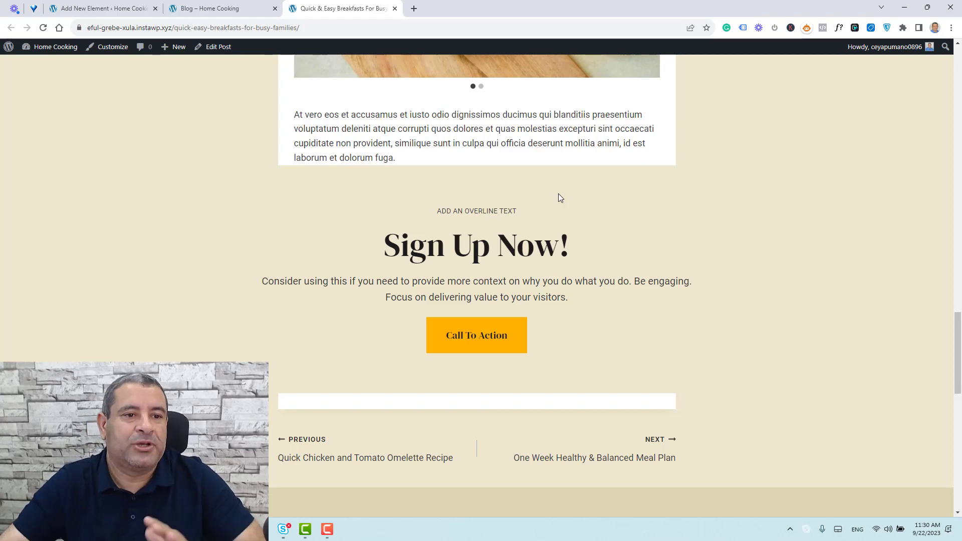
Step: Return to the element editor and change the row layout's background color to the orange palette color FDB200
click(97, 8)
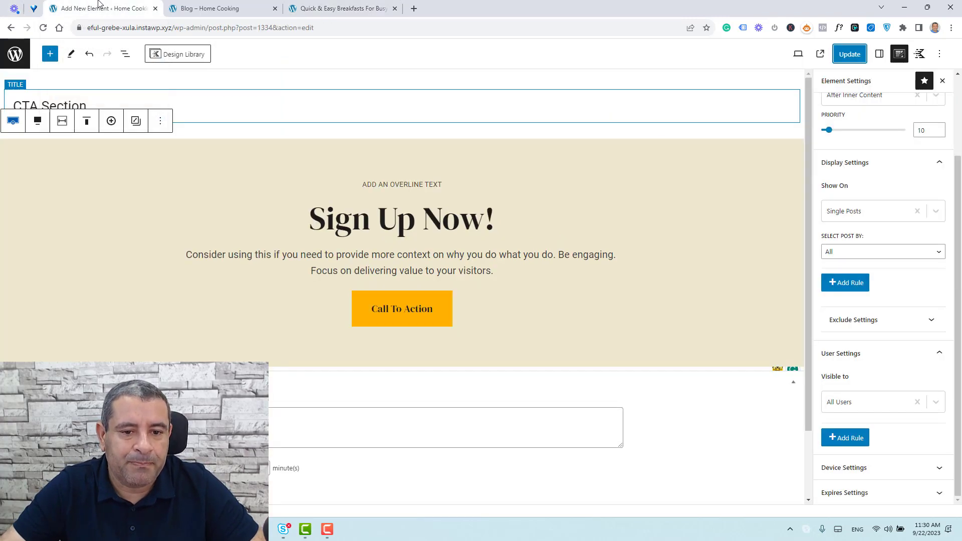
click(249, 154)
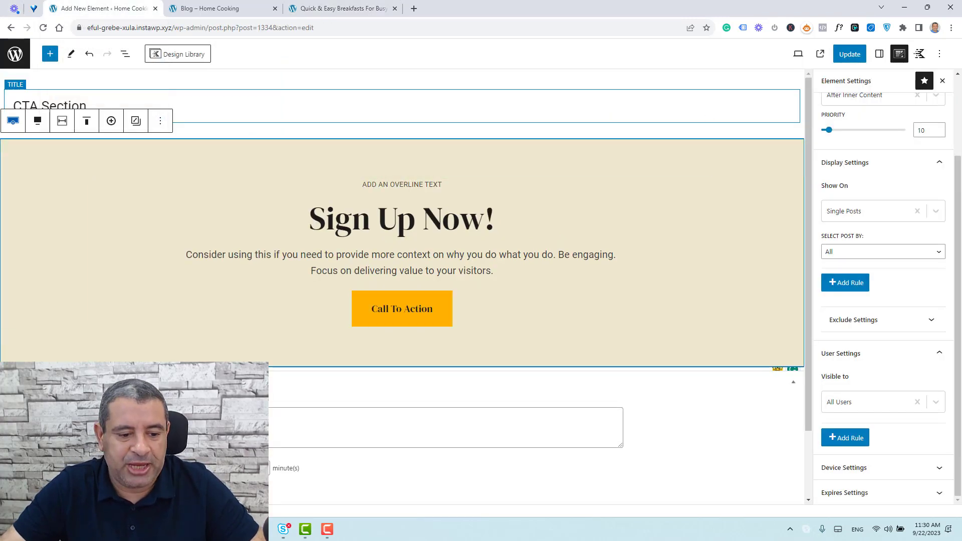
scroll(834, 208, up, 2)
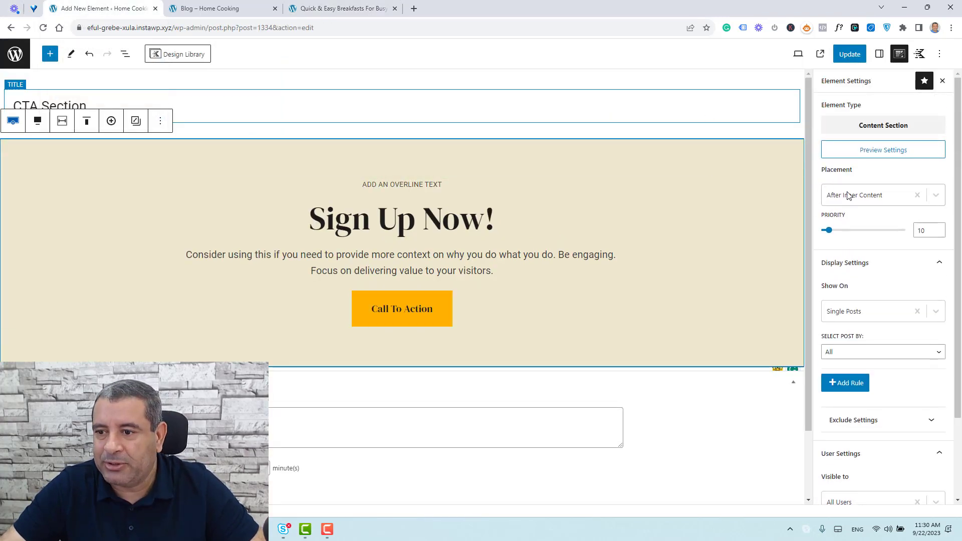
click(880, 54)
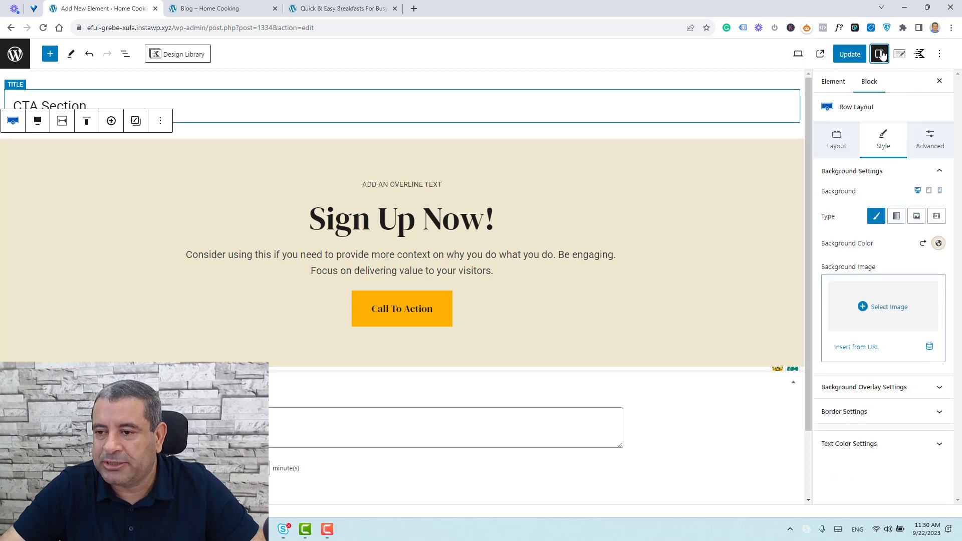
click(938, 245)
click(831, 223)
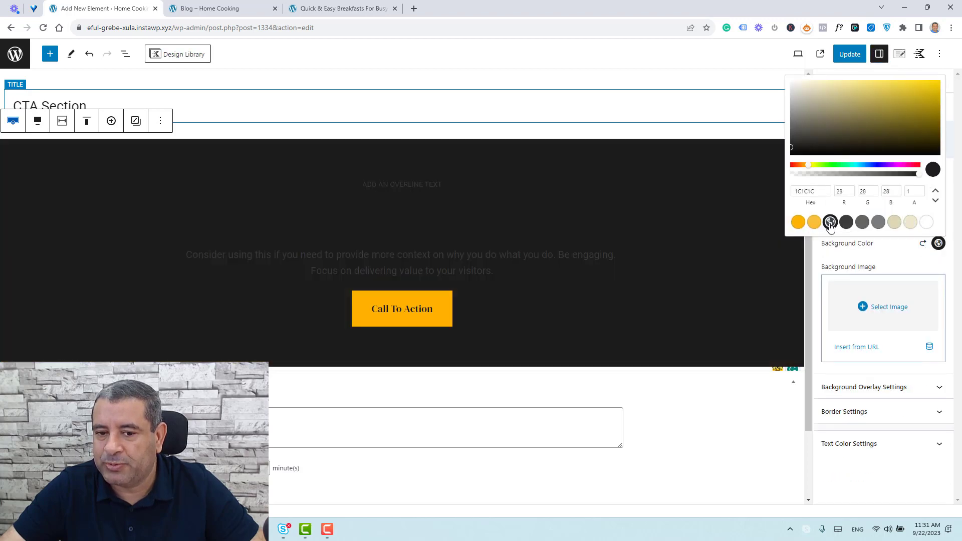
click(798, 222)
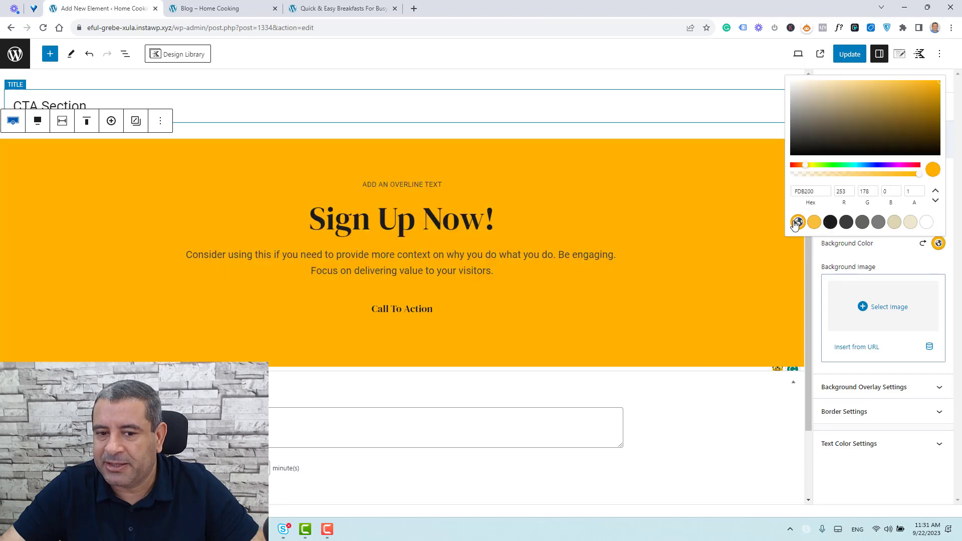
click(880, 253)
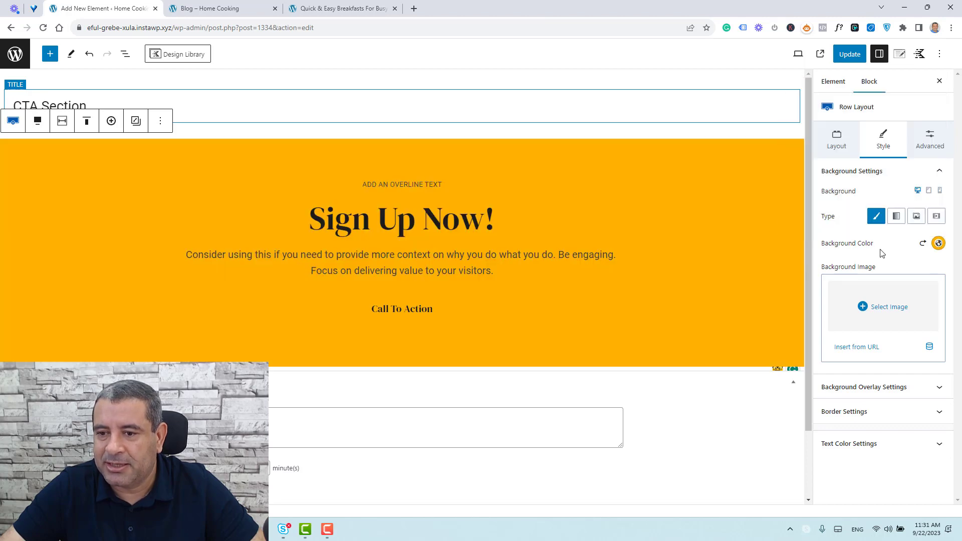
Step: Compare the row layout's width alignments and set it to Wide width
click(38, 122)
click(62, 194)
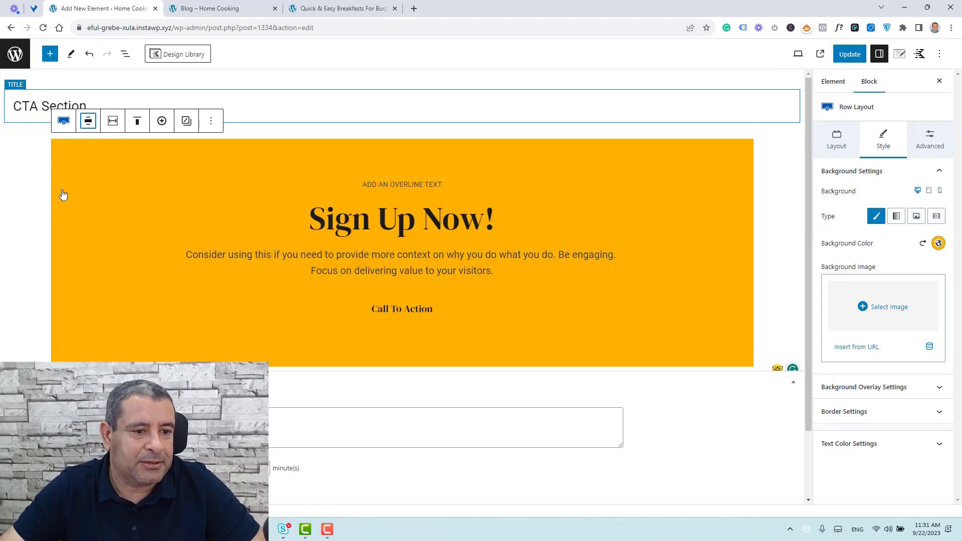
click(88, 120)
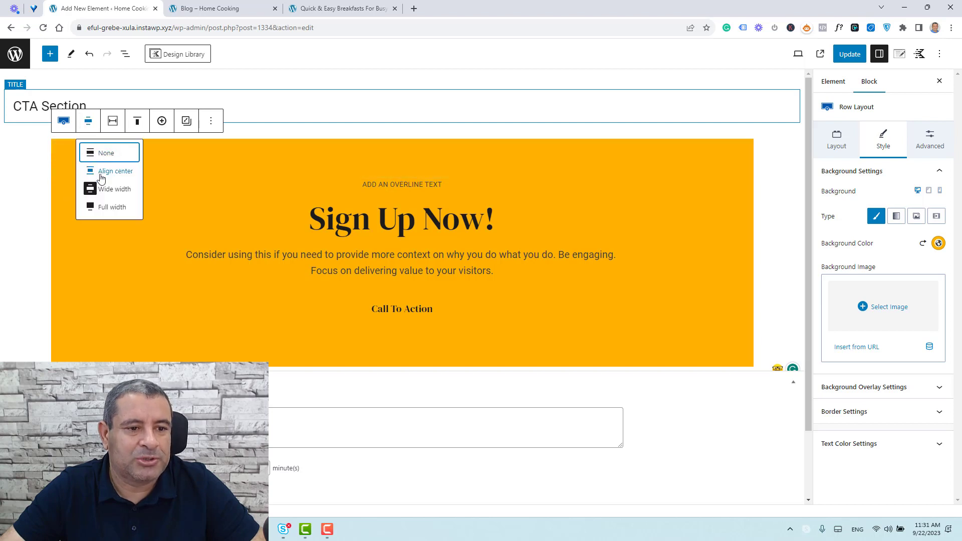
click(100, 174)
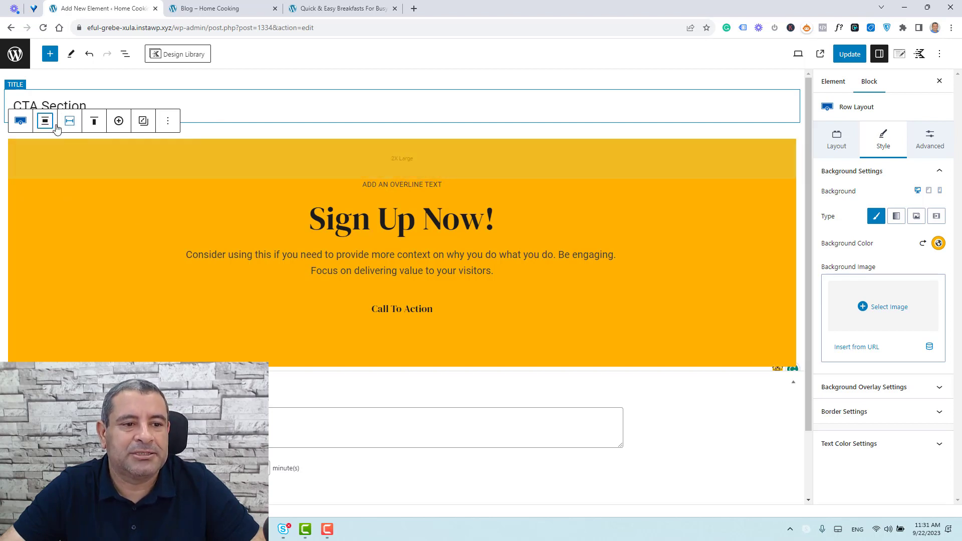
click(47, 123)
click(83, 191)
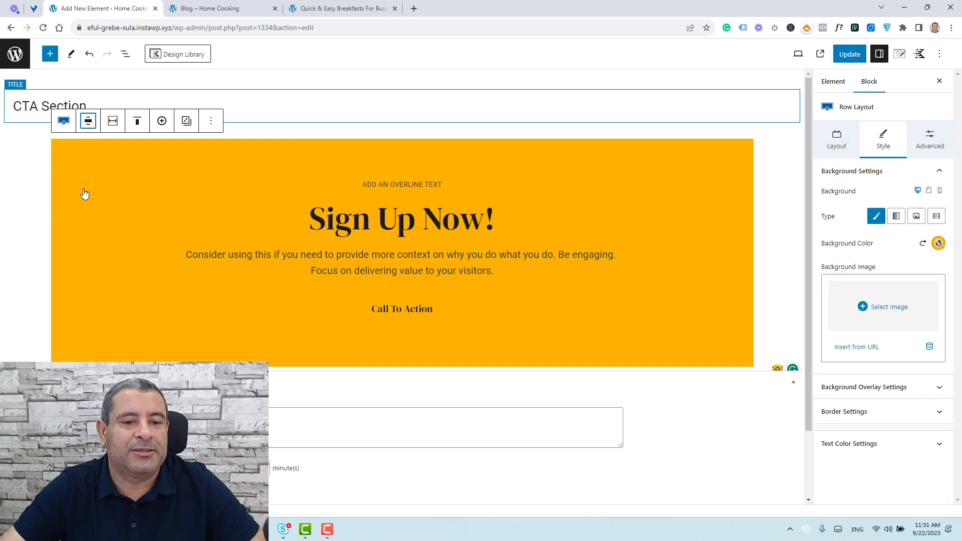
Step: Update the element and reload the breakfast post to check the restyled call-to-action section
click(850, 54)
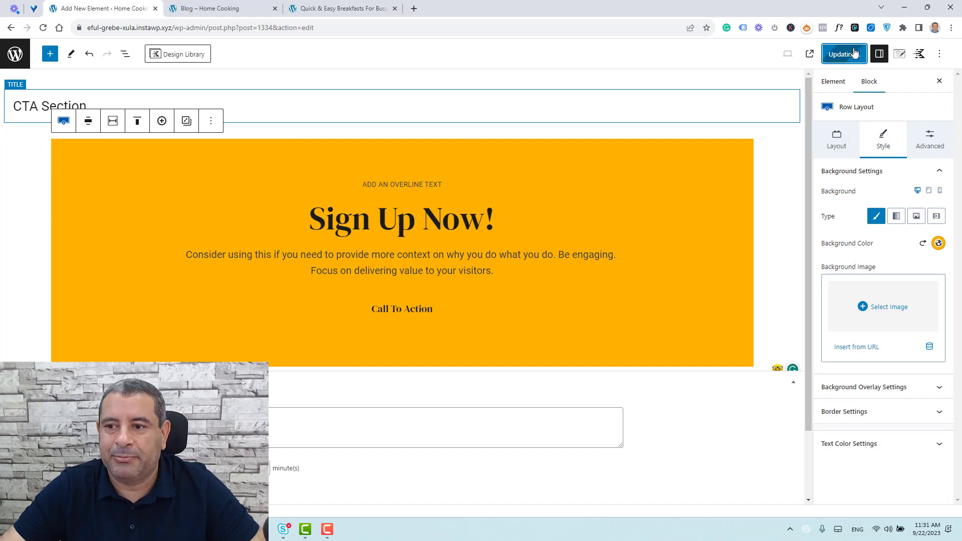
click(316, 7)
click(44, 28)
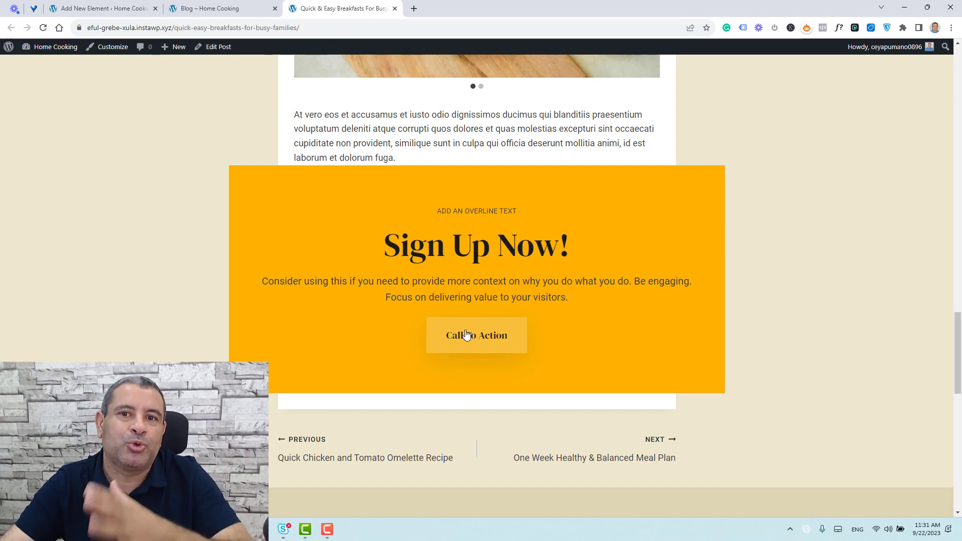
Step: Return to the element editor and remove the Wide width alignment from the row layout
click(135, 8)
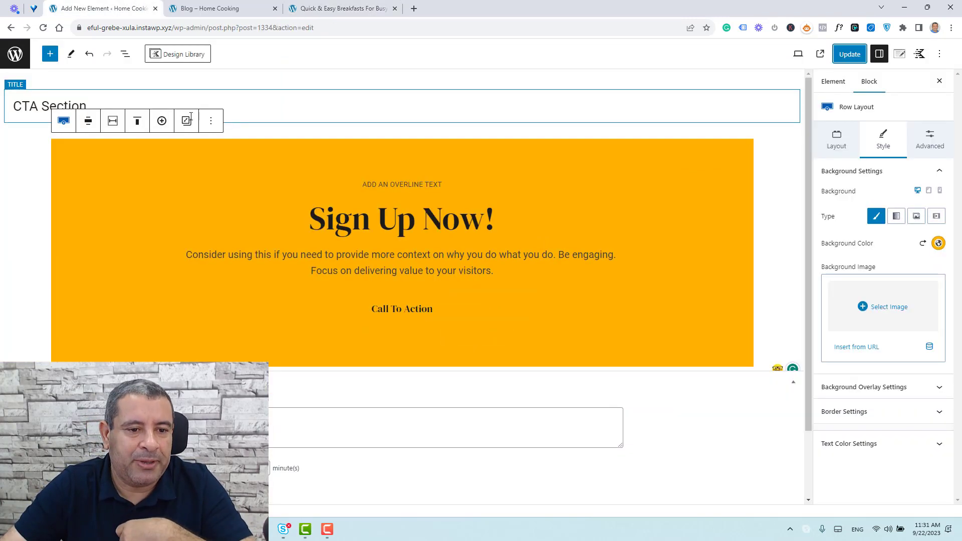
click(89, 121)
click(113, 188)
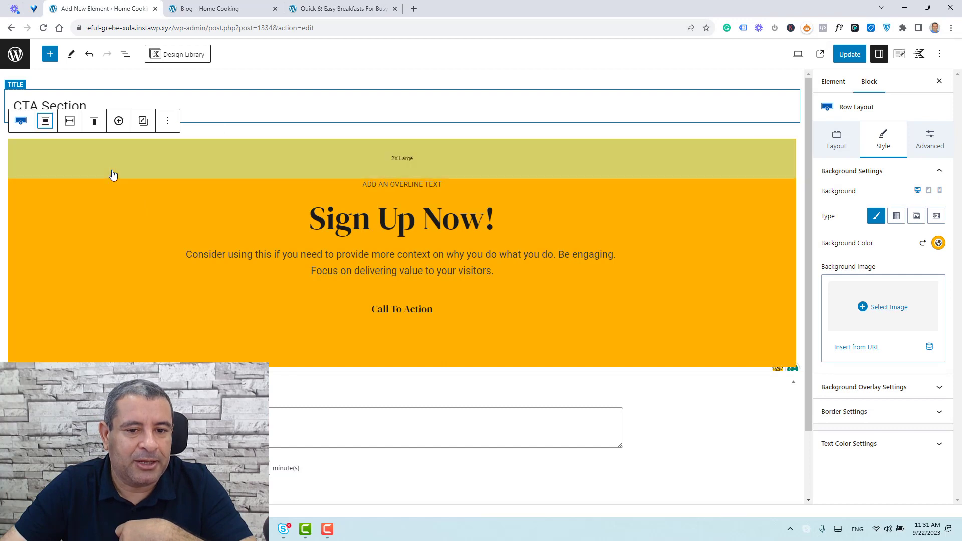
Step: Turn off inheriting the content max width from the theme for the row layout and update the element
click(829, 150)
click(829, 288)
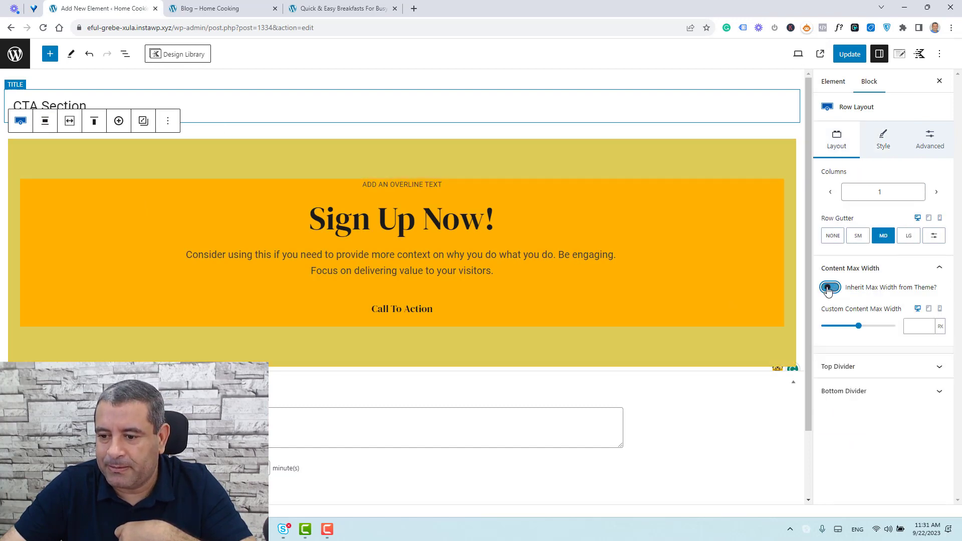
click(852, 56)
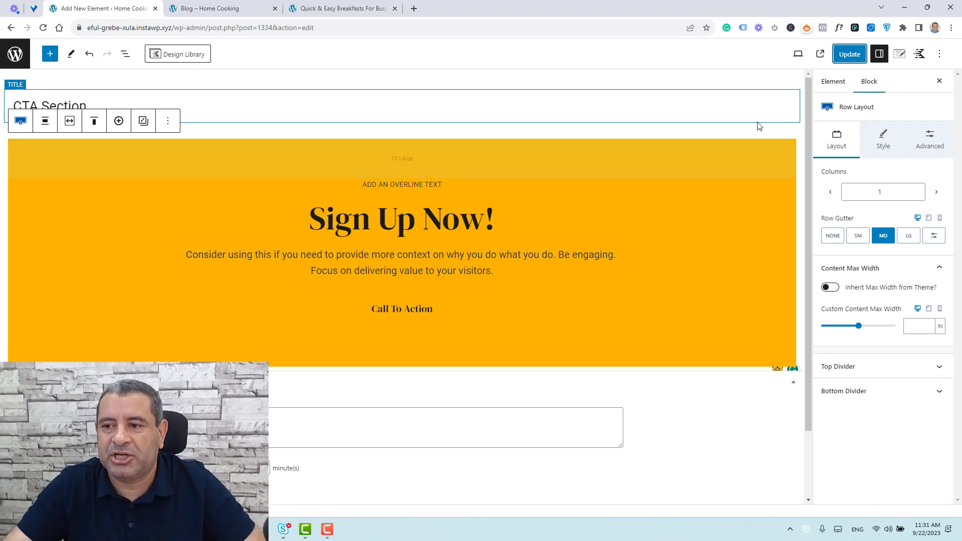
Step: Review the placement options offered in the element settings, keep After Inner Content, and expand the display settings
click(900, 56)
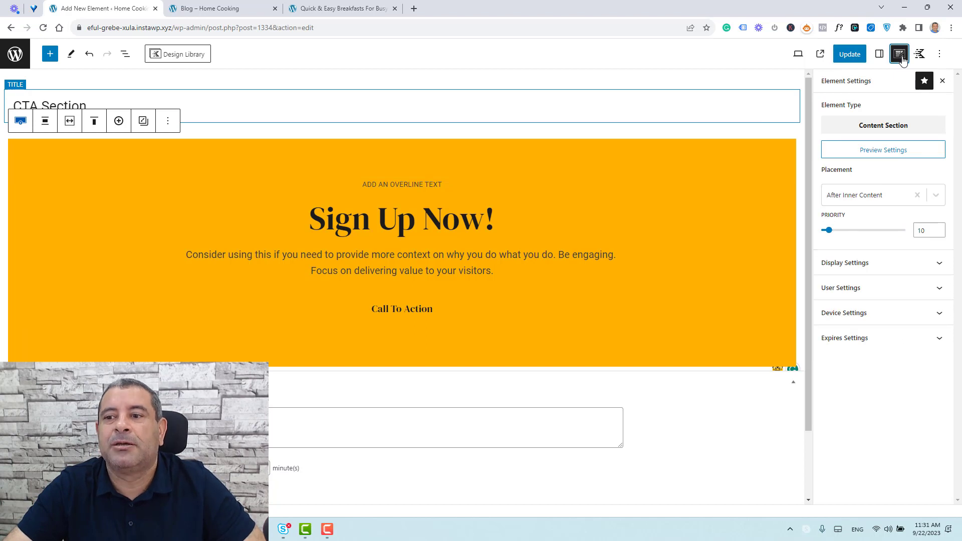
click(878, 196)
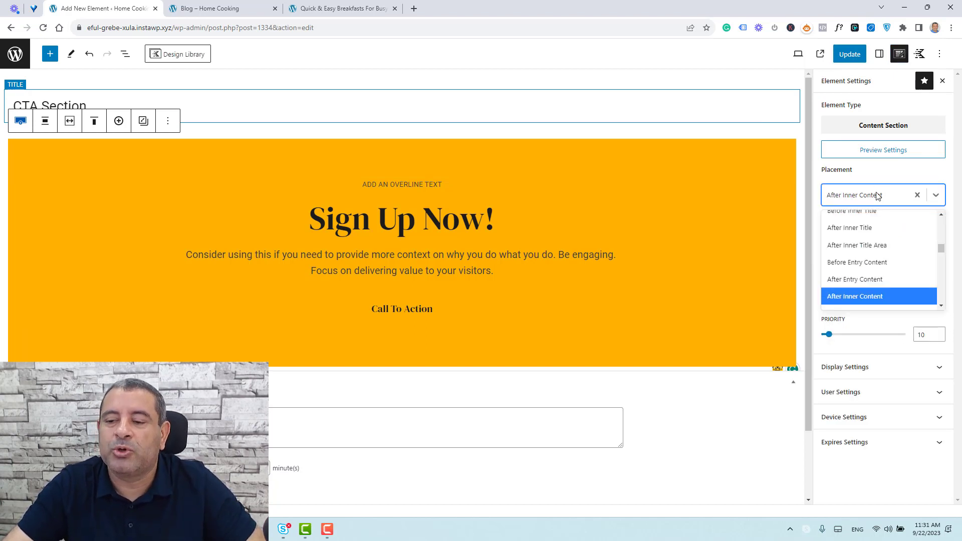
scroll(888, 256, down, 1)
scroll(889, 258, down, 5)
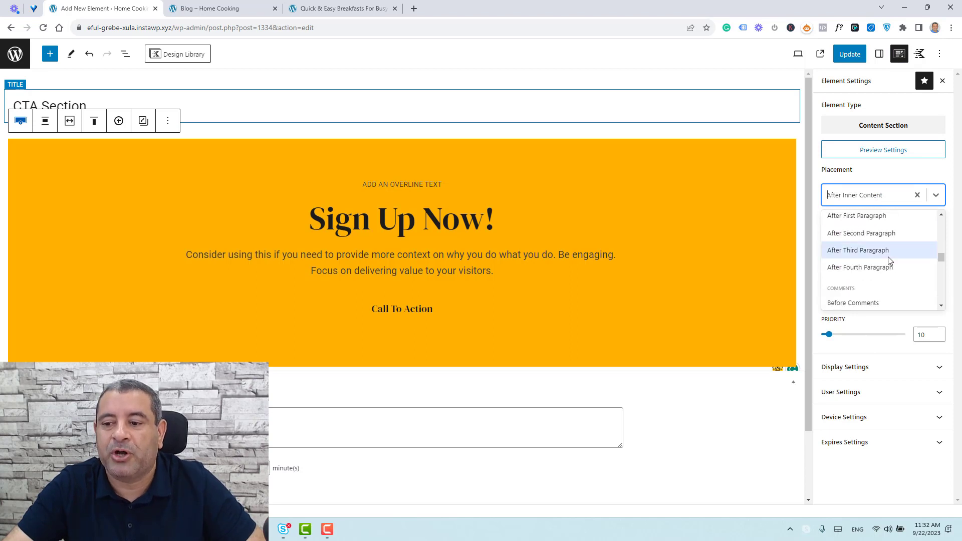
scroll(890, 260, down, 5)
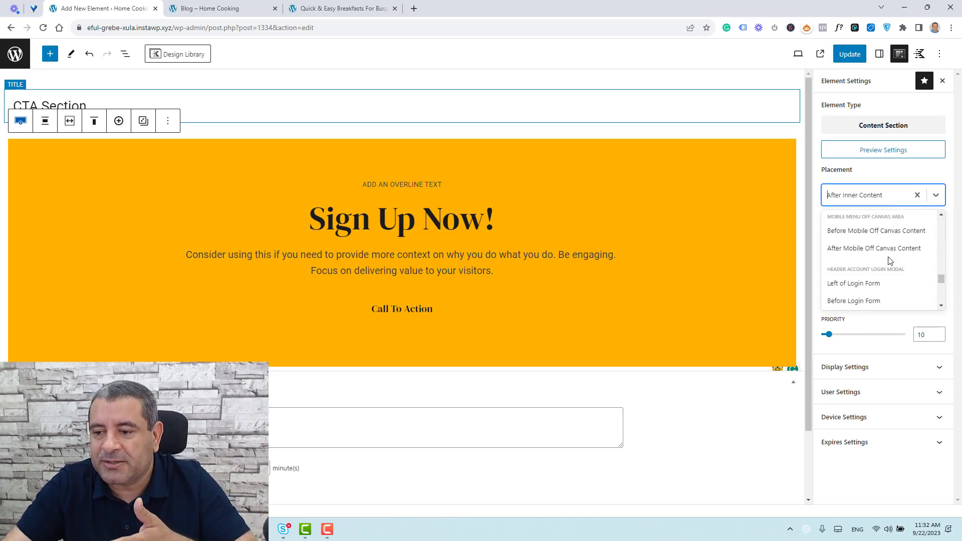
click(820, 134)
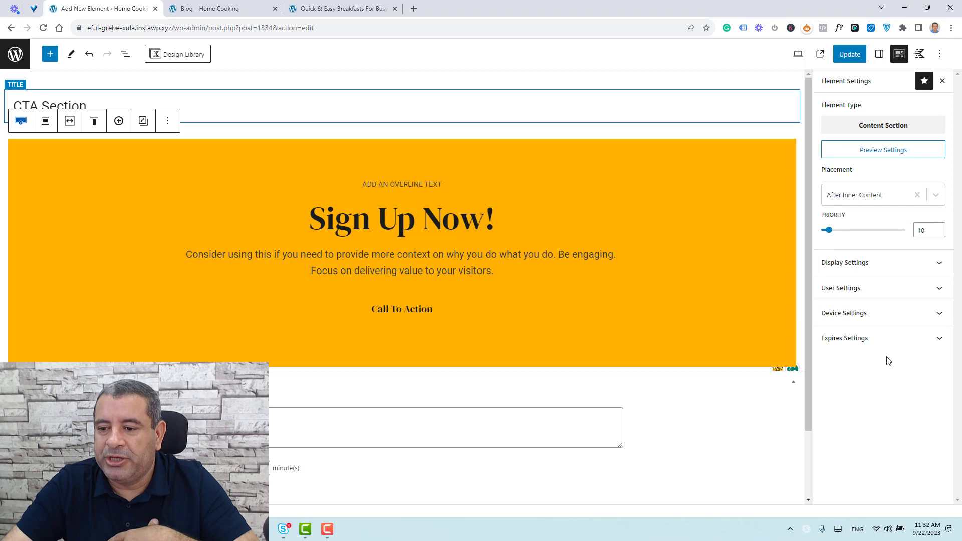
click(868, 268)
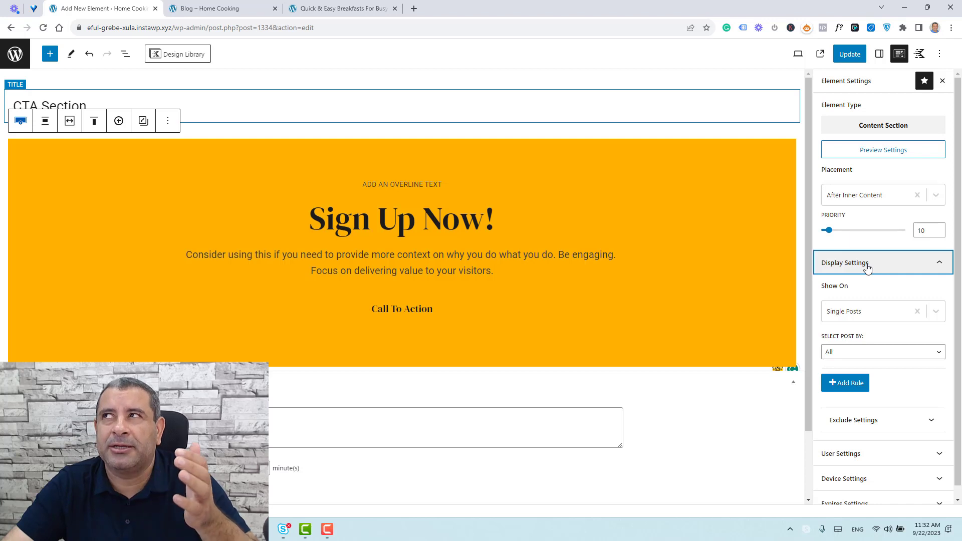
Step: Collapse the display settings and review who the element is visible to in the user settings
click(867, 266)
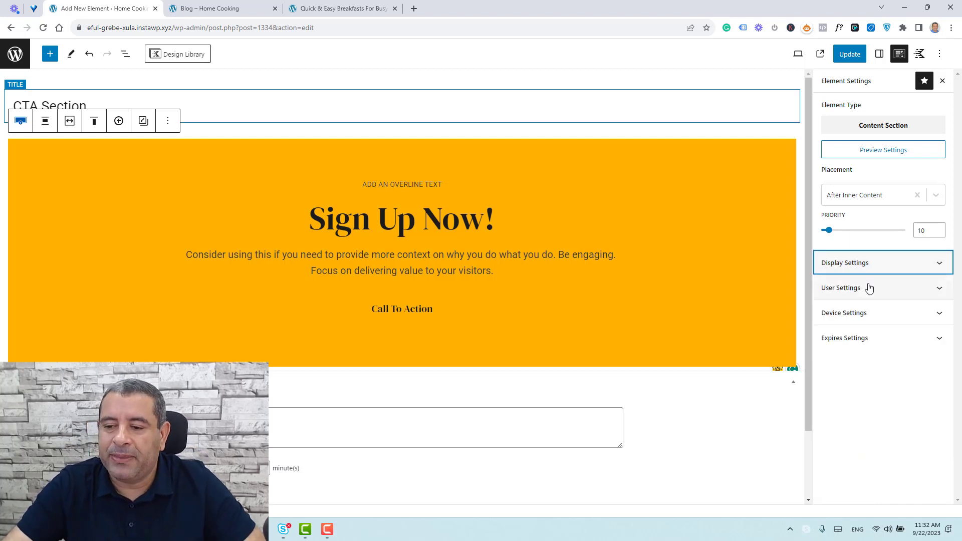
click(869, 290)
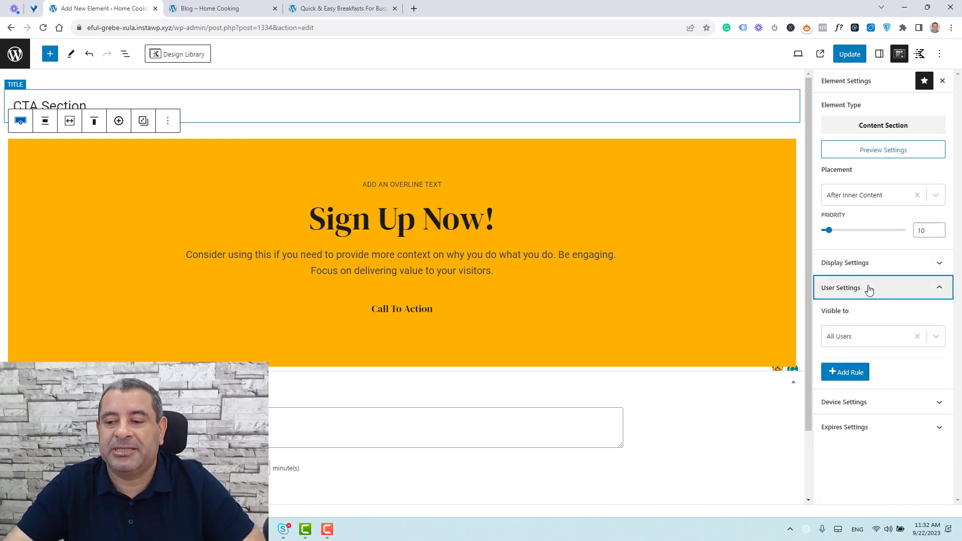
click(870, 290)
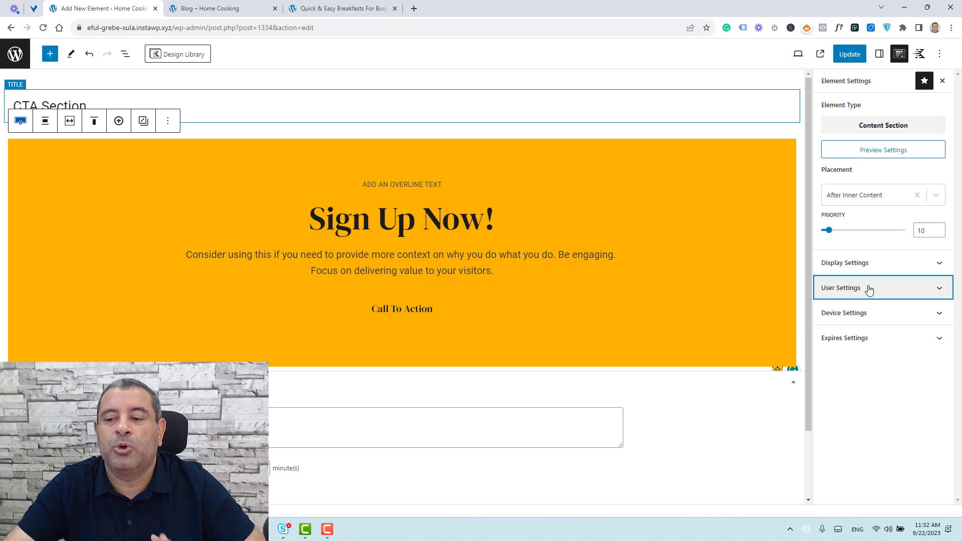
Step: Limit the devices on which the element is shown to Desktop in the device settings
click(878, 314)
click(905, 361)
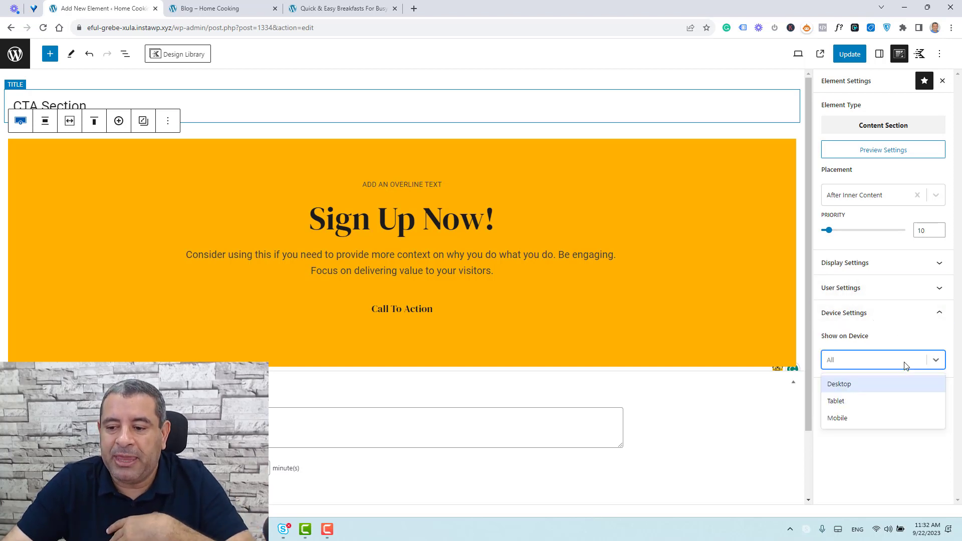
click(891, 384)
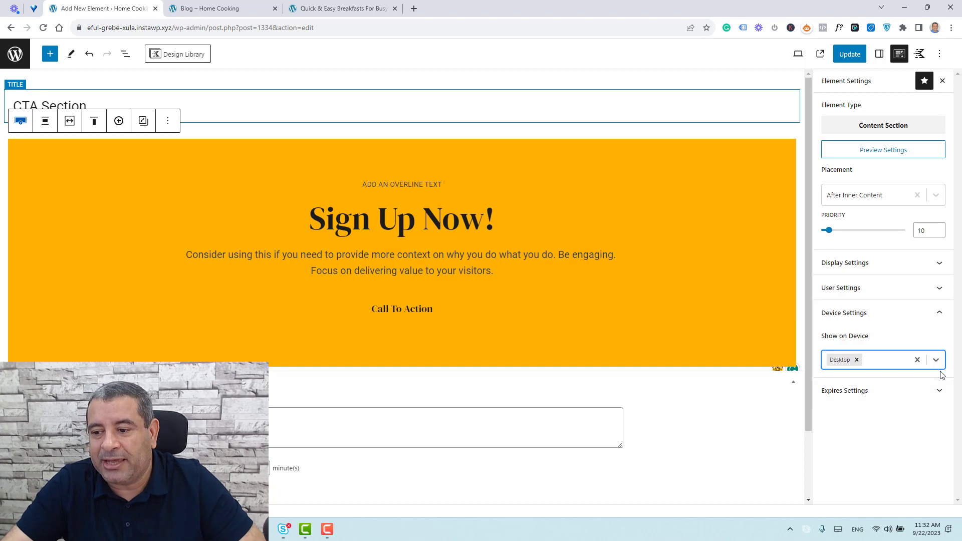
Step: Try adding Tablet to the devices the element is shown on, and remove it again
click(936, 360)
click(875, 390)
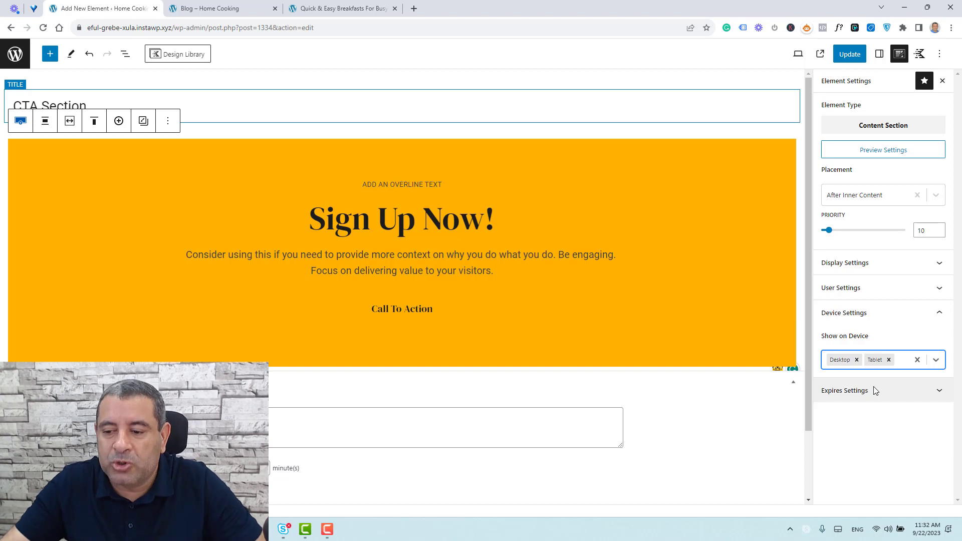
click(875, 390)
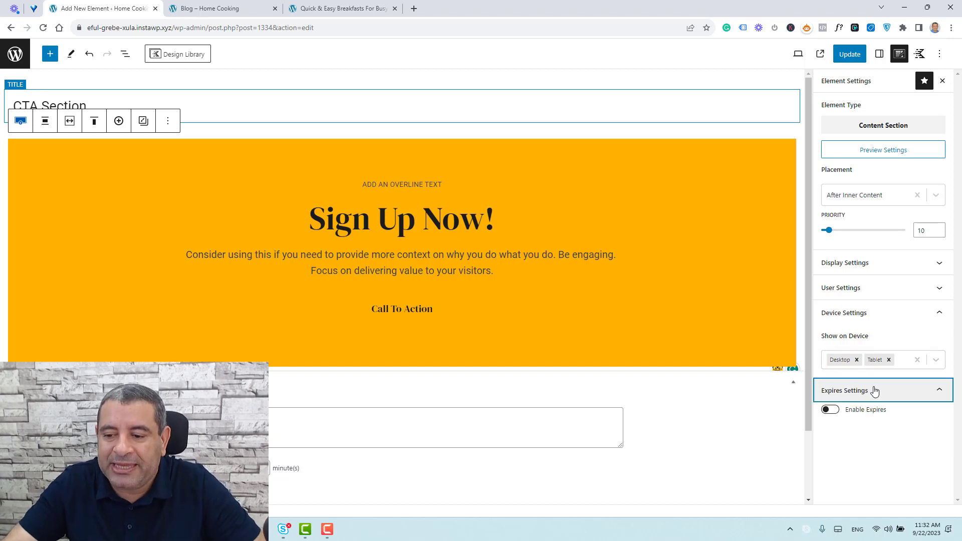
click(835, 398)
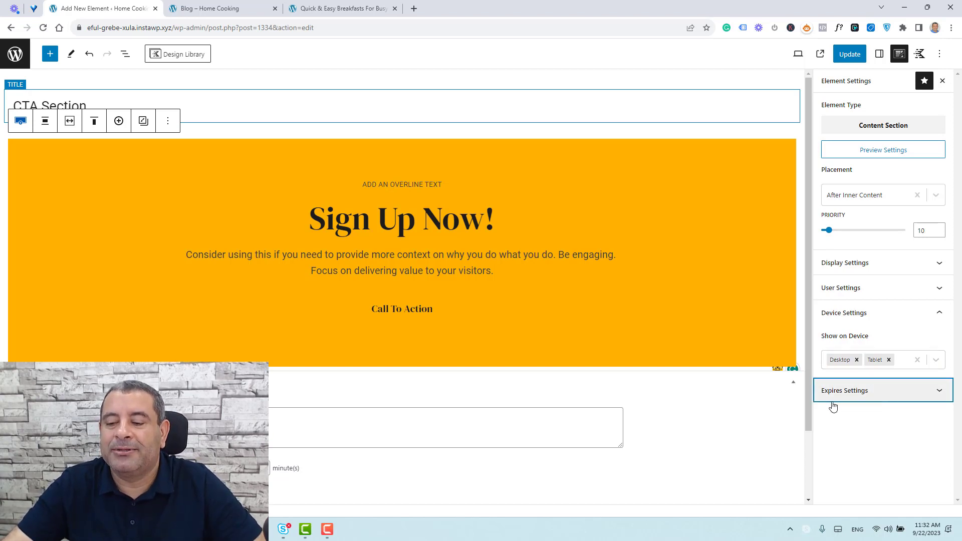
click(936, 361)
click(889, 360)
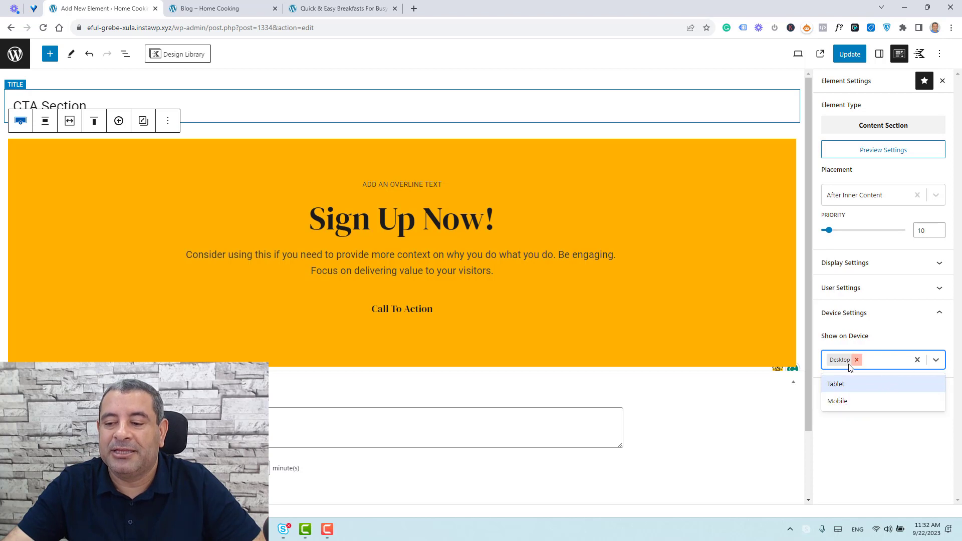
click(868, 360)
Step: Enable expiry for the element to view its time and date options, and turn it off again
click(877, 391)
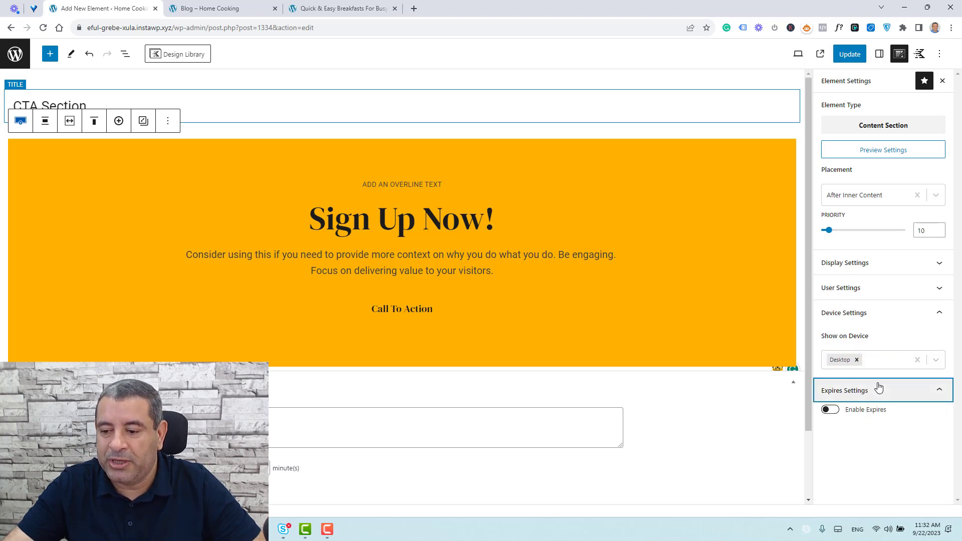
click(830, 409)
scroll(889, 412, down, 2)
scroll(888, 412, down, 1)
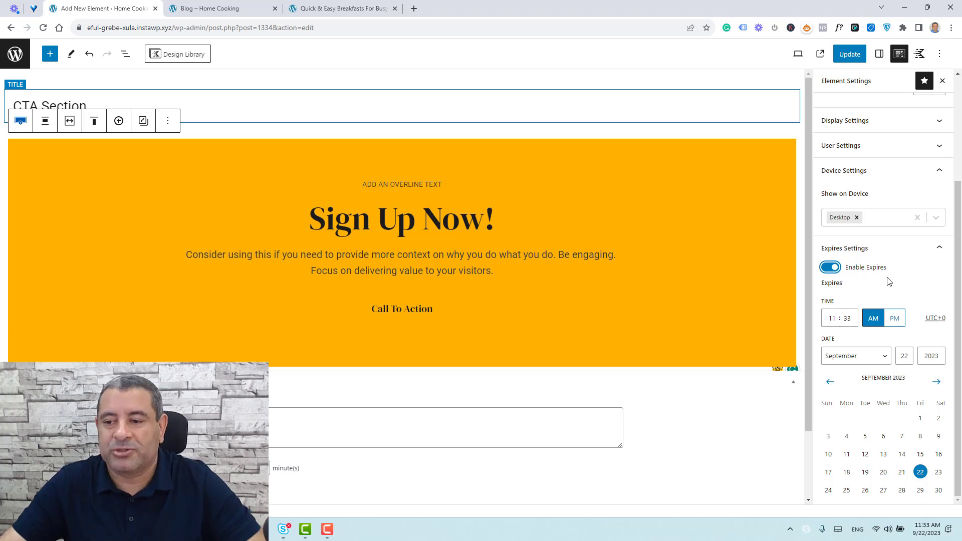
scroll(882, 211, up, 5)
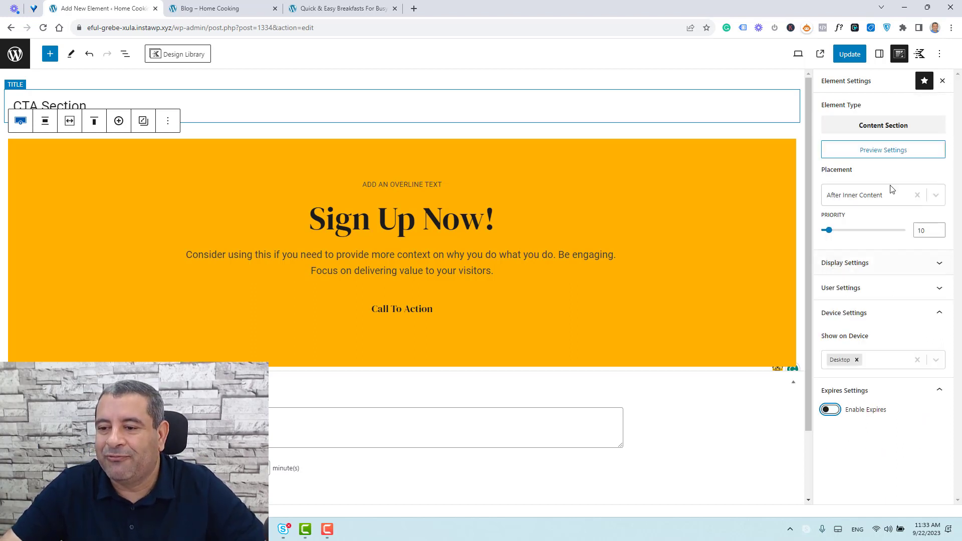
Step: Change the element's placement to After Fourth Paragraph
click(887, 195)
scroll(886, 231, up, 5)
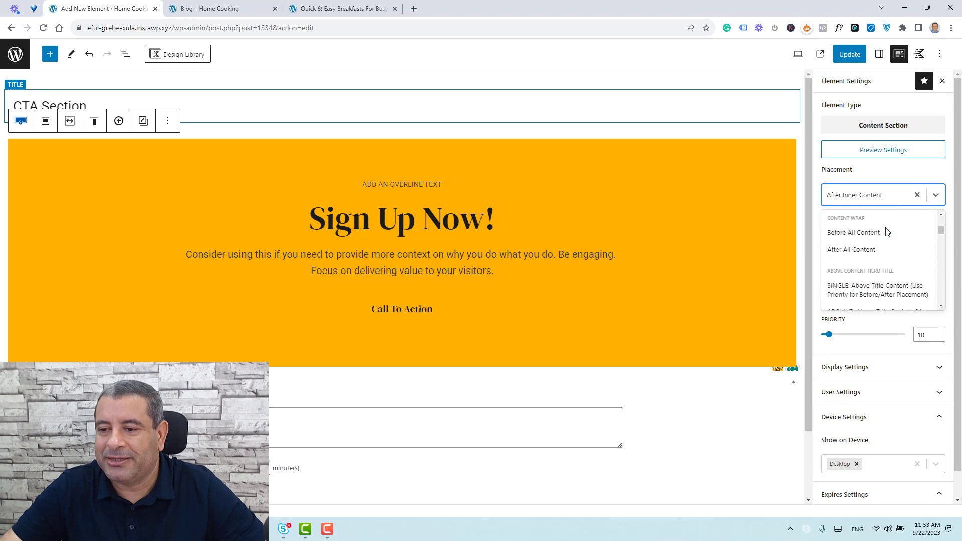
scroll(896, 253, down, 6)
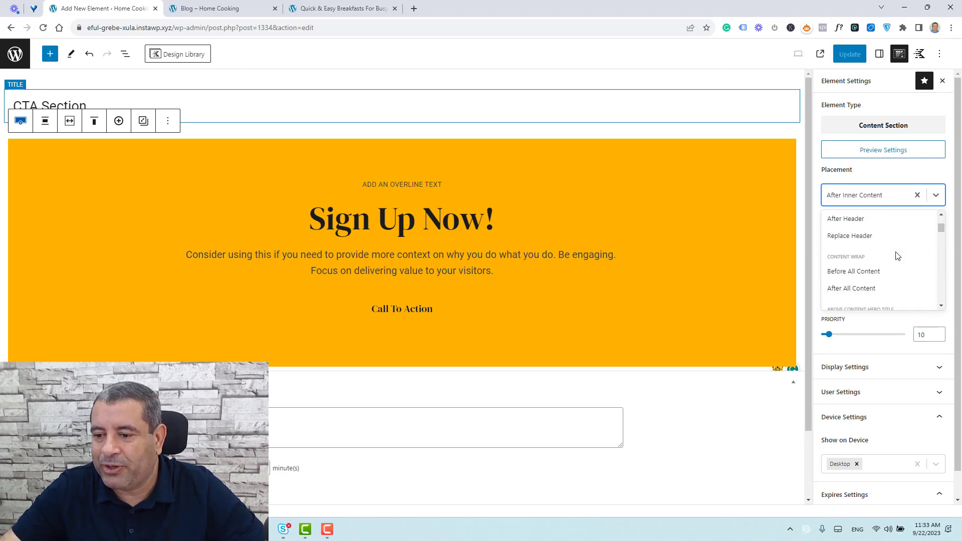
scroll(896, 253, down, 6)
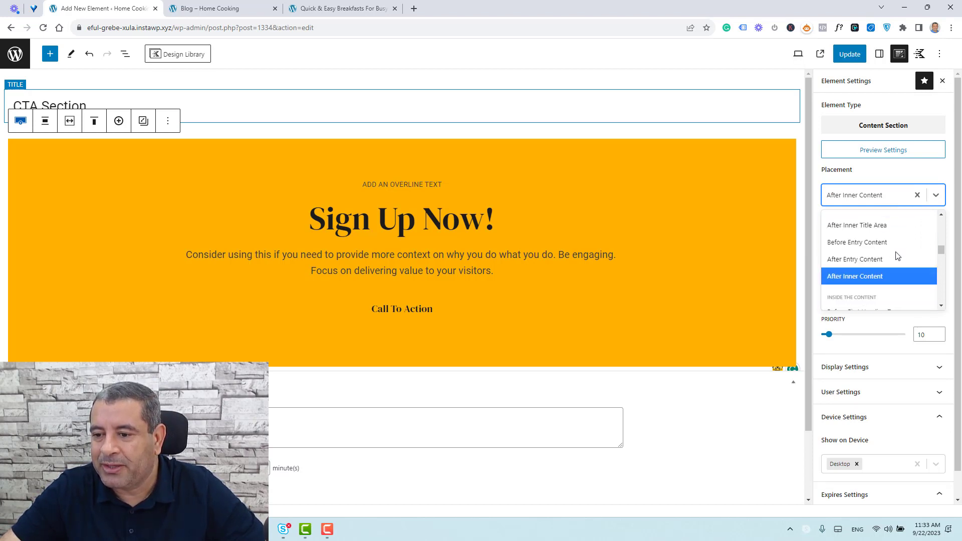
click(892, 241)
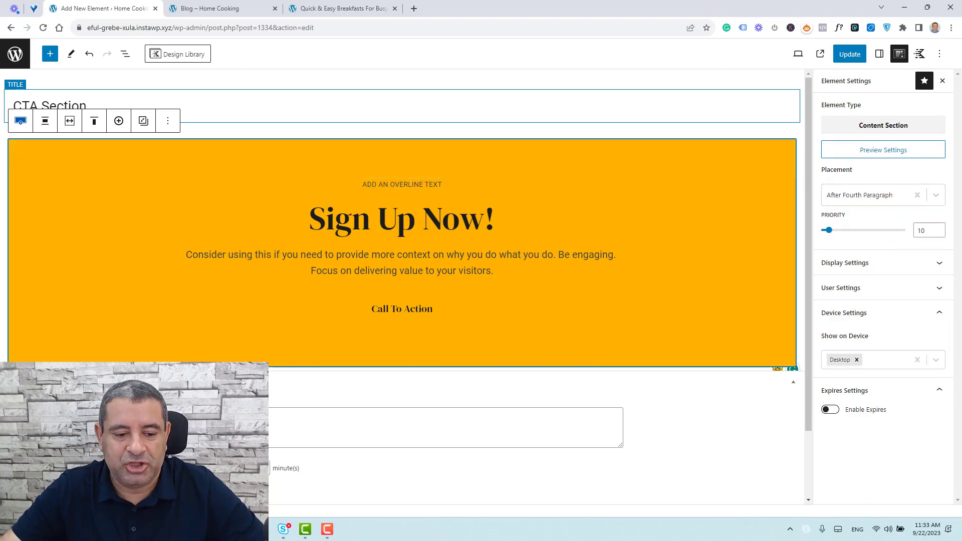
Step: Change the row layout's background color to the beige palette color DCD6B3 and update the element
click(879, 53)
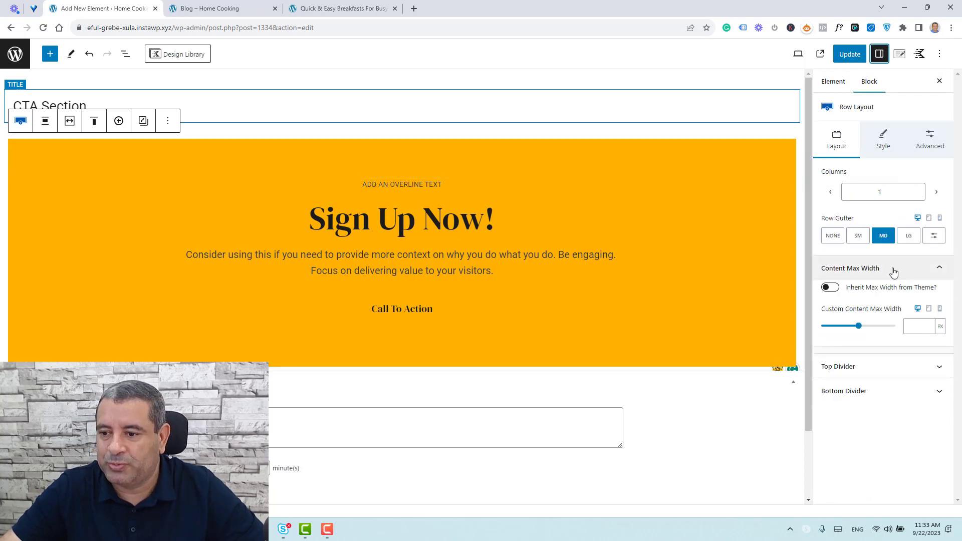
click(885, 141)
click(939, 244)
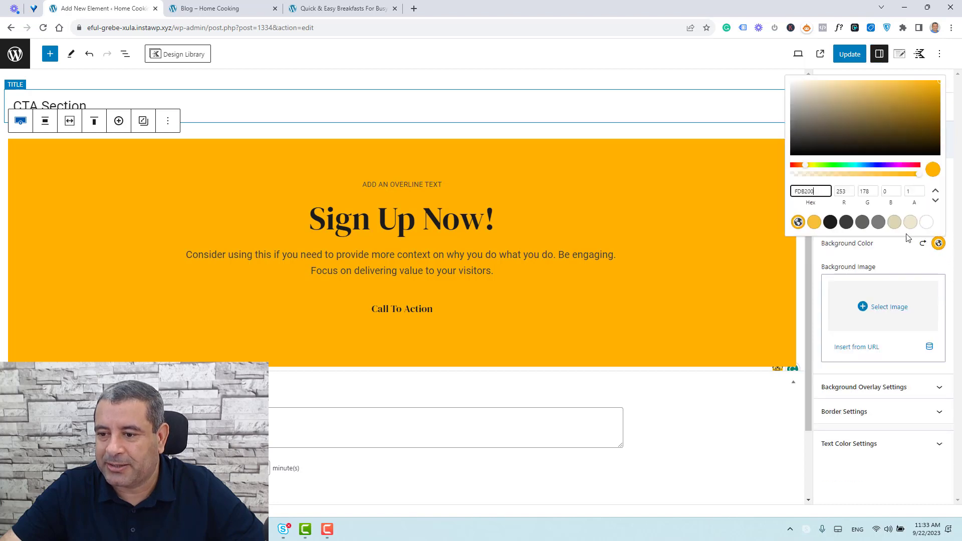
click(895, 224)
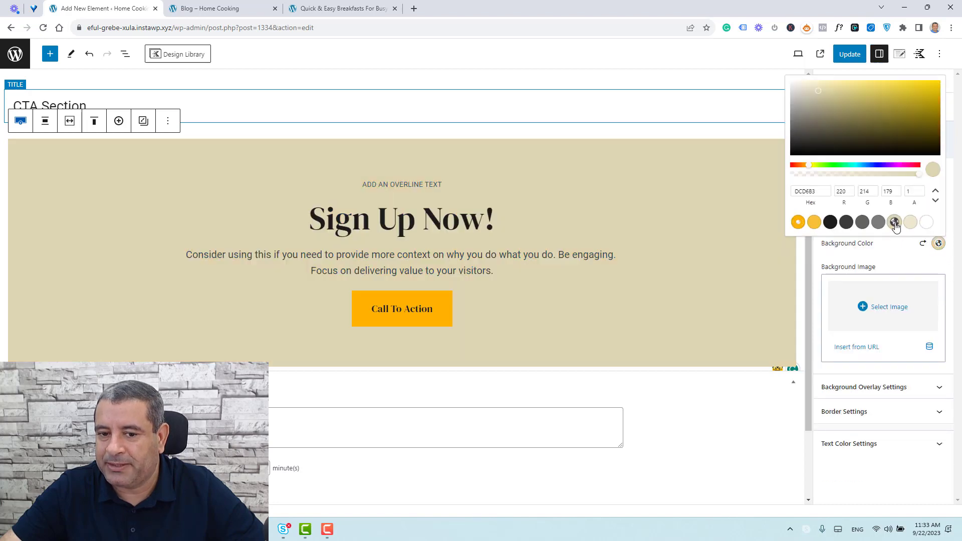
click(850, 54)
click(191, 4)
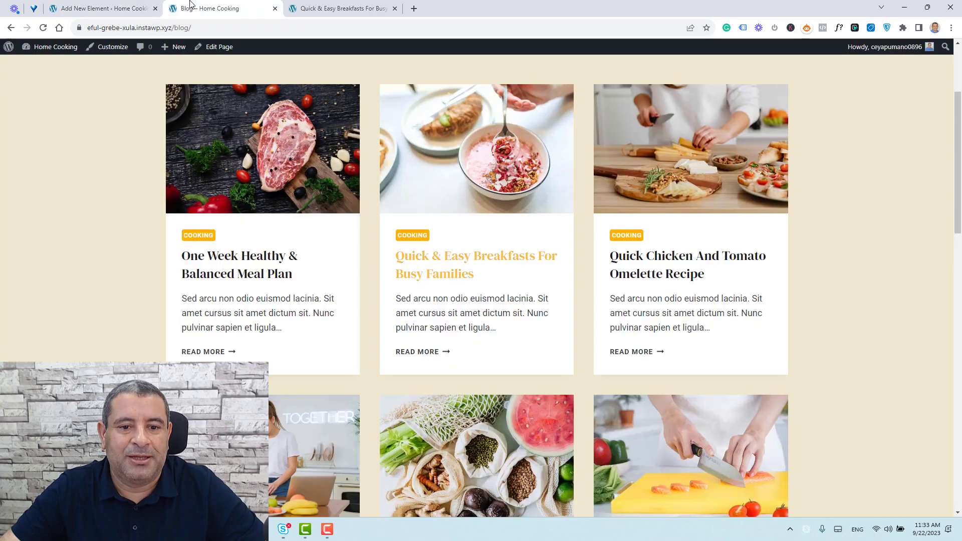
click(318, 6)
click(119, 4)
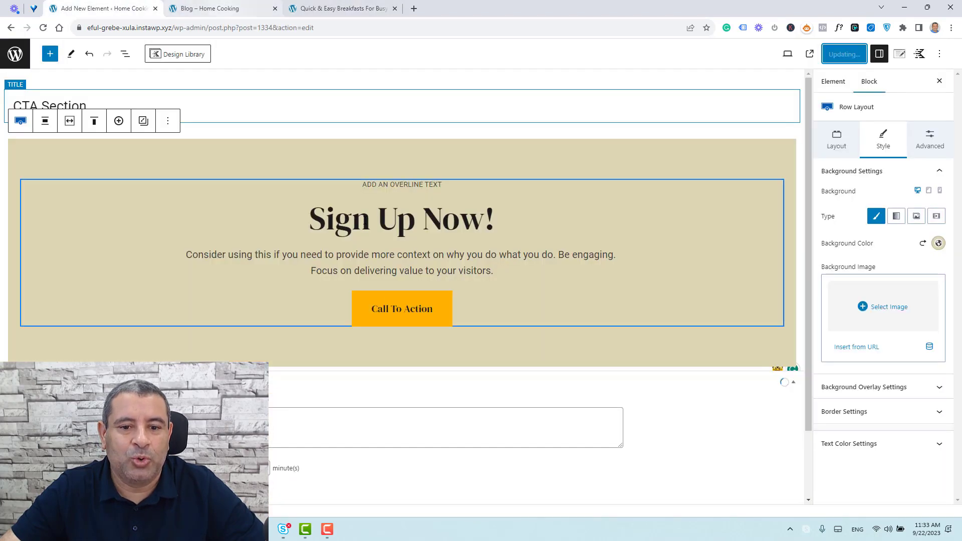
Step: Rewrite the call-to-action heading as "Sign Up For The New Course With 15% Off!"
triple_click(378, 219)
key(Right)
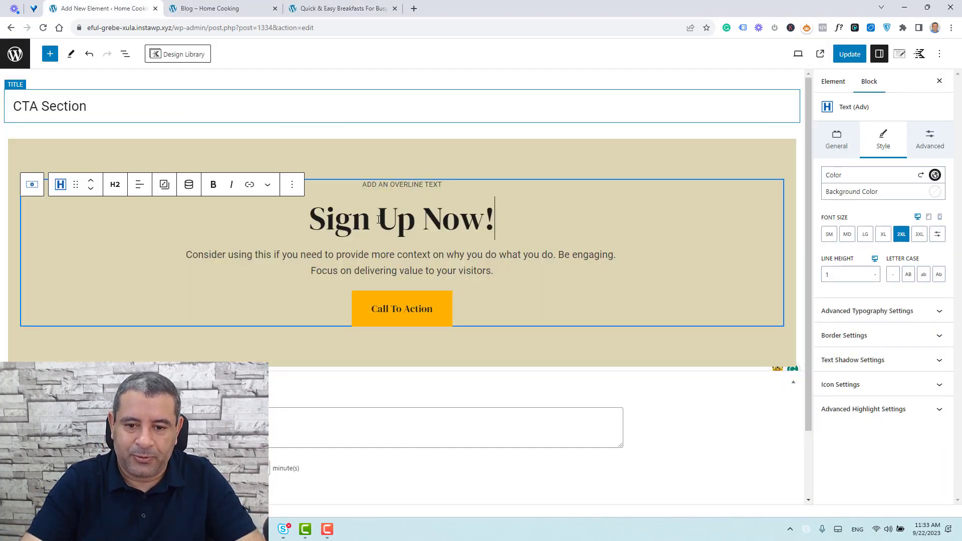
key(Left)
key(BackSpace)
key(BackSpace)
key(BackSpace)
text(For The New Cour)
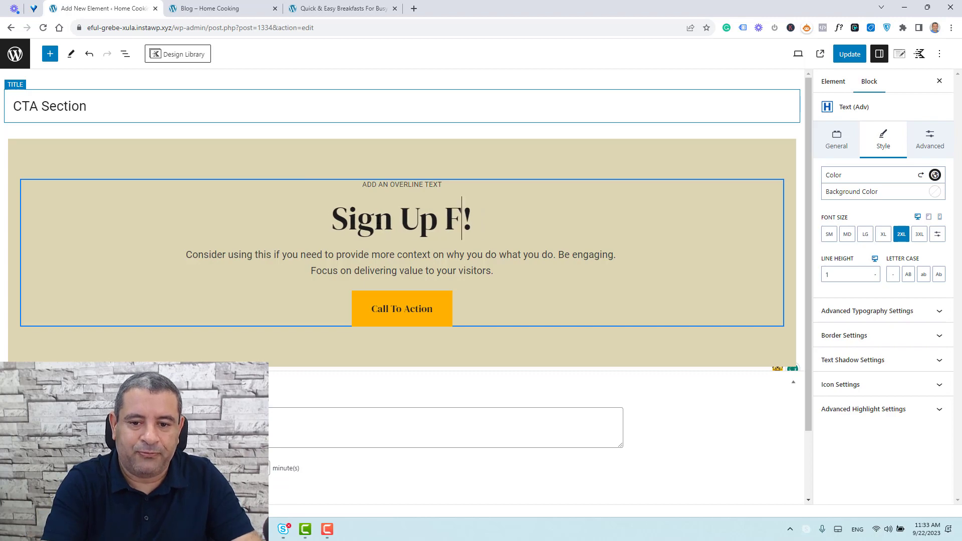
text(sze)
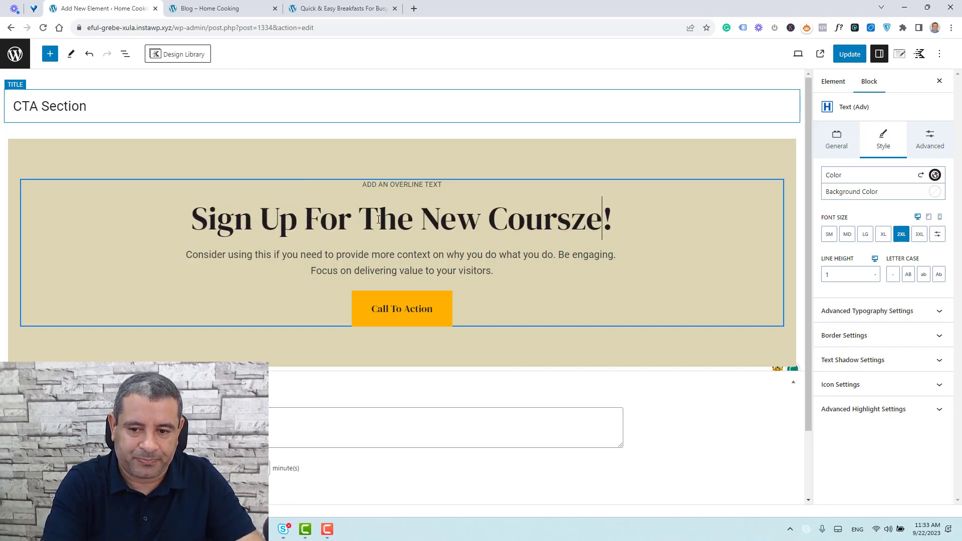
key(BackSpace)
key(BackSpace)
text(e I)
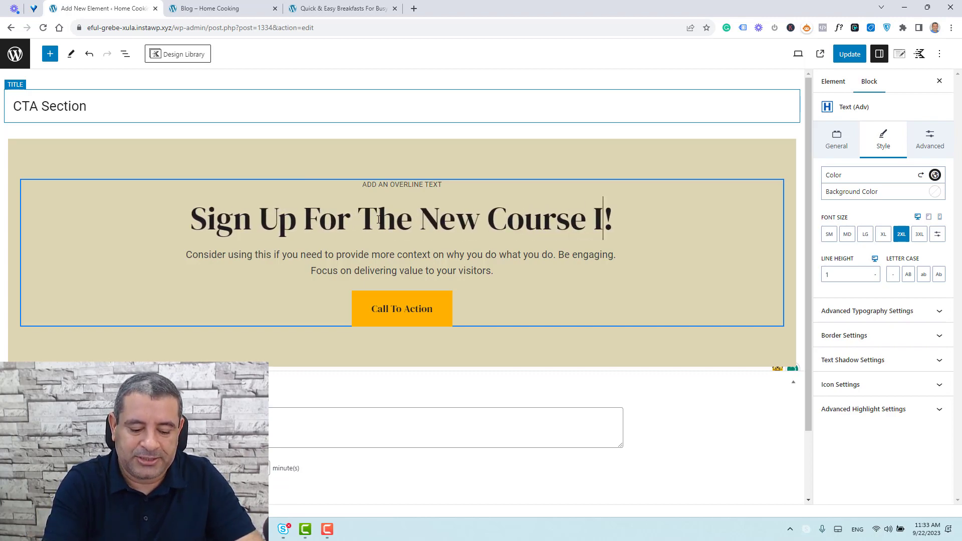
key(BackSpace)
text(With 15% Off)
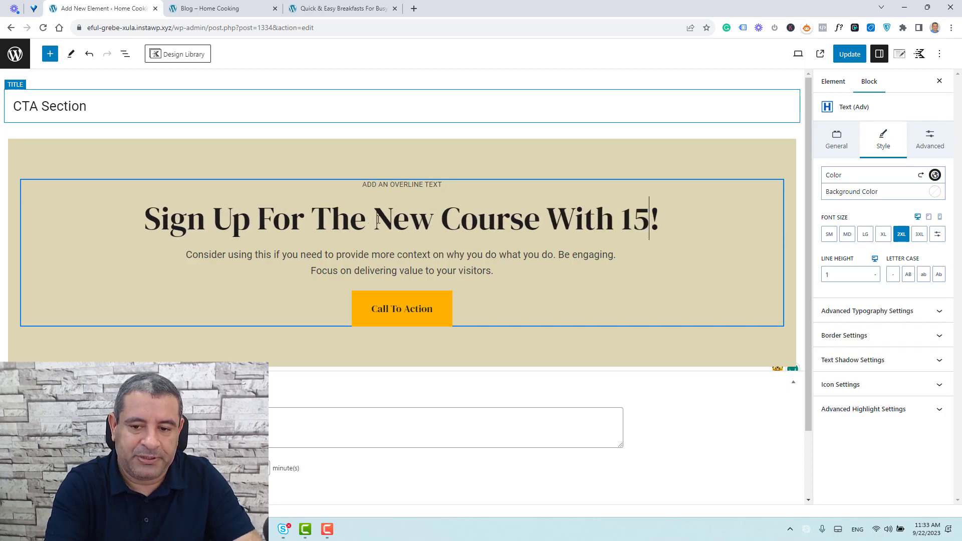
Step: Update the element, reload the breakfast post, and check the call-to-action section within the post content
click(850, 54)
click(306, 8)
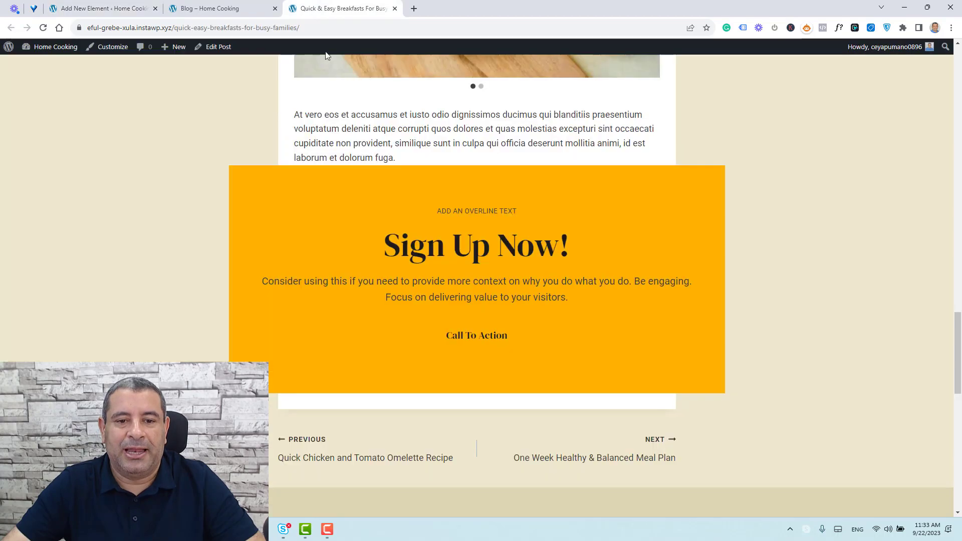
scroll(418, 267, up, 5)
click(44, 30)
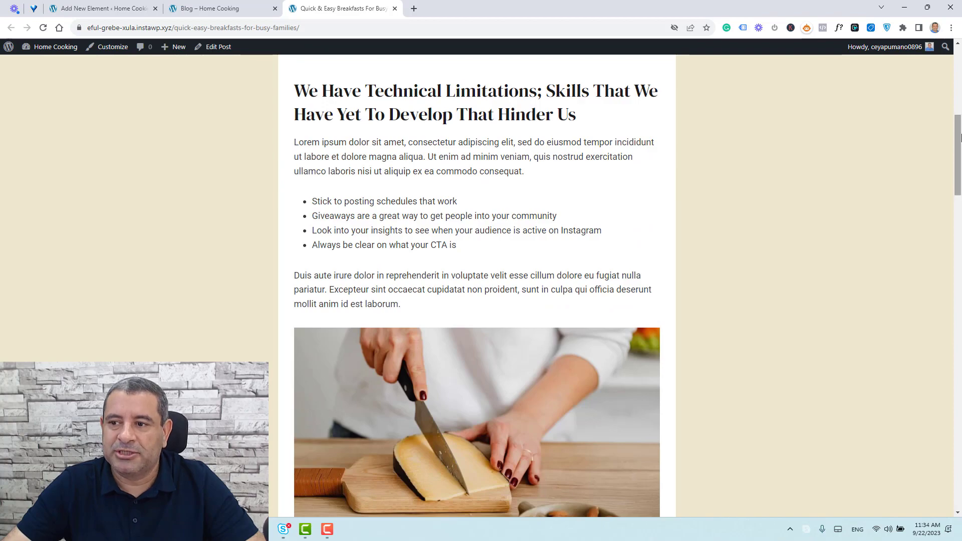
drag(957, 150, 957, 78)
scroll(899, 241, down, 20)
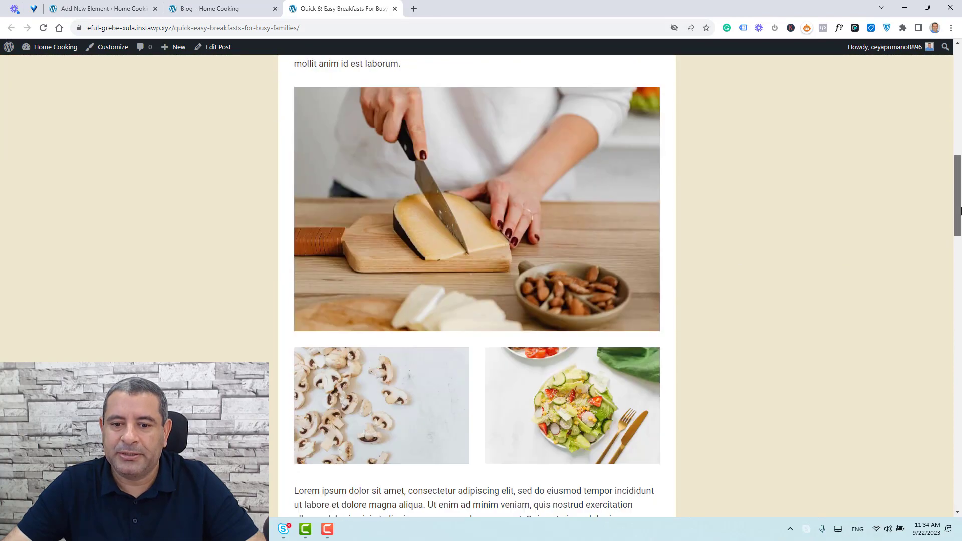
scroll(899, 241, up, 4)
scroll(537, 200, up, 4)
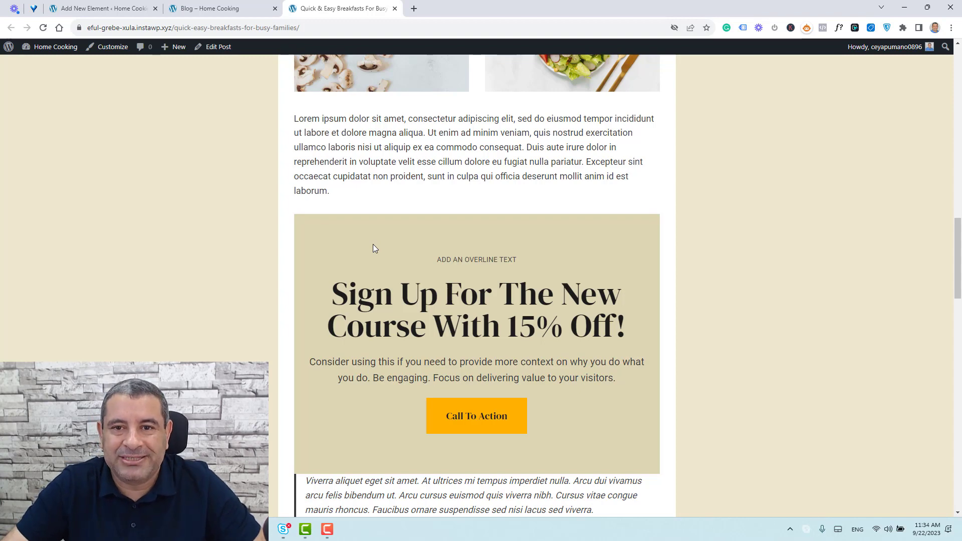
Step: Leave the element editor for the Elements list and highlight the CTA Section's shortcode
click(100, 8)
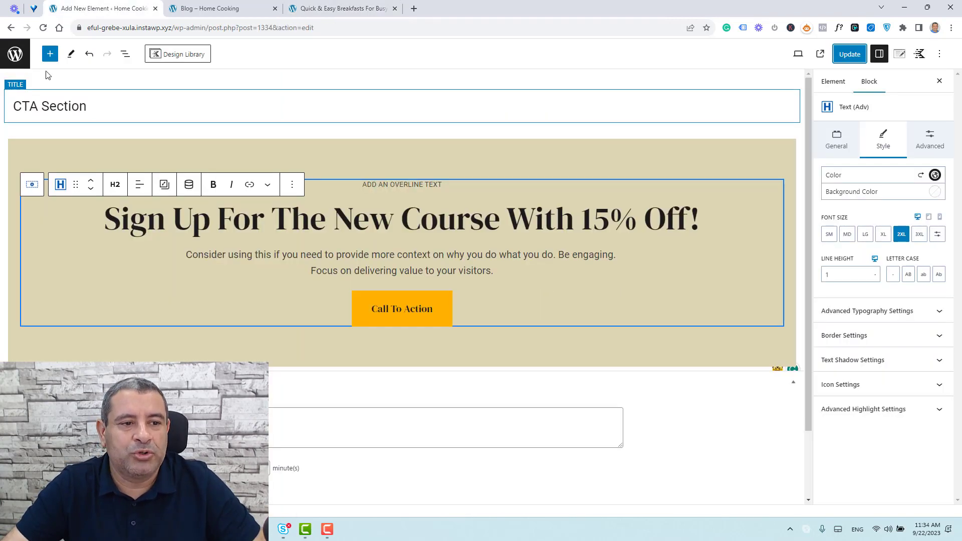
click(15, 54)
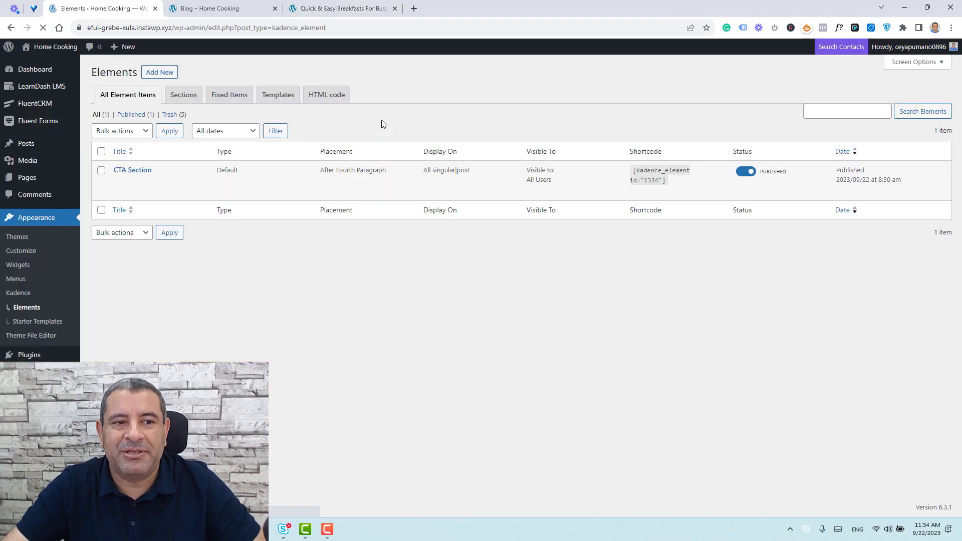
triple_click(640, 178)
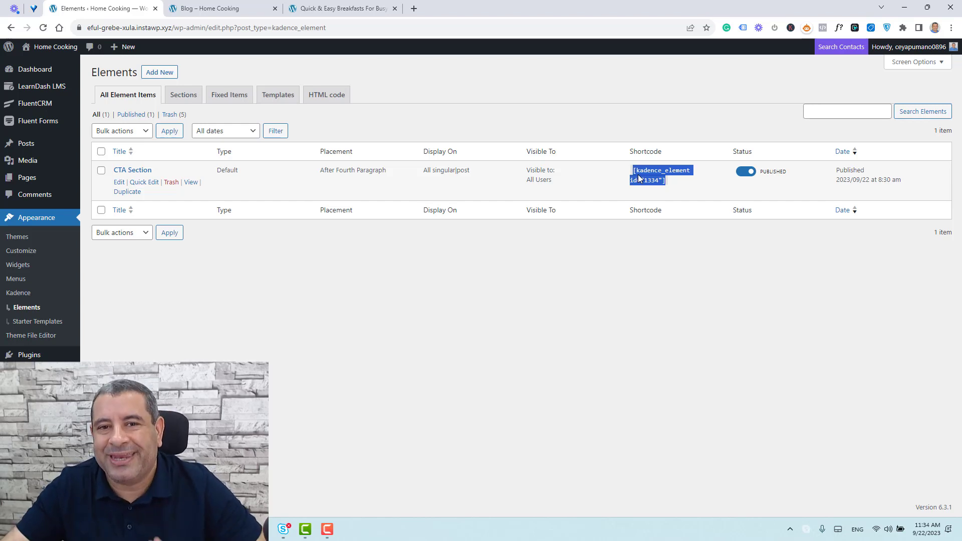
Step: Add a new element of the Fixed Section type
click(157, 73)
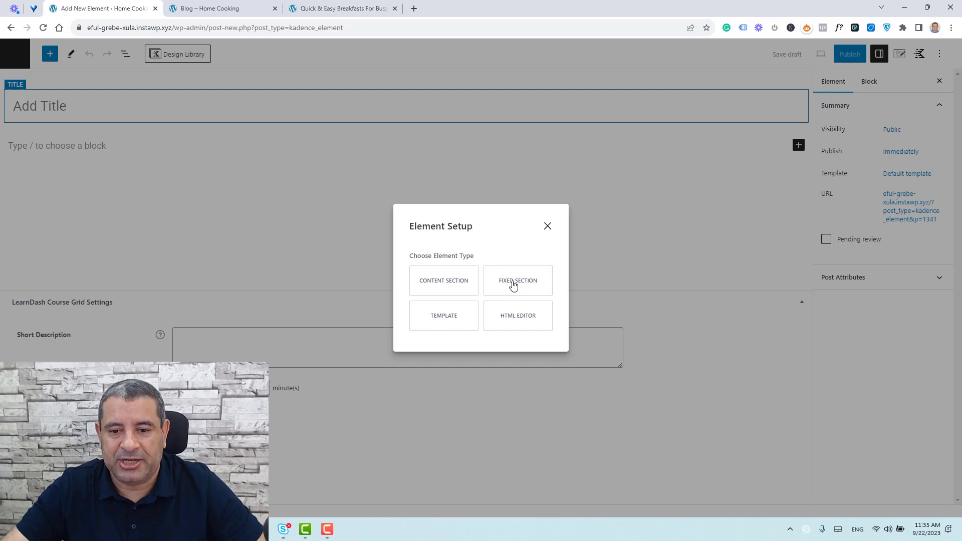
click(512, 283)
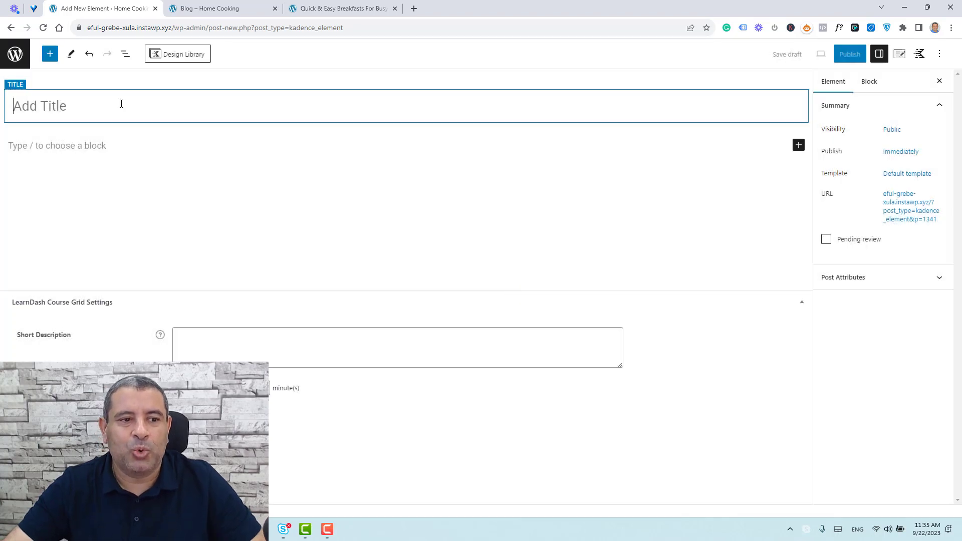
Step: Title the new fixed section element "Order Meal Section"
text(Order)
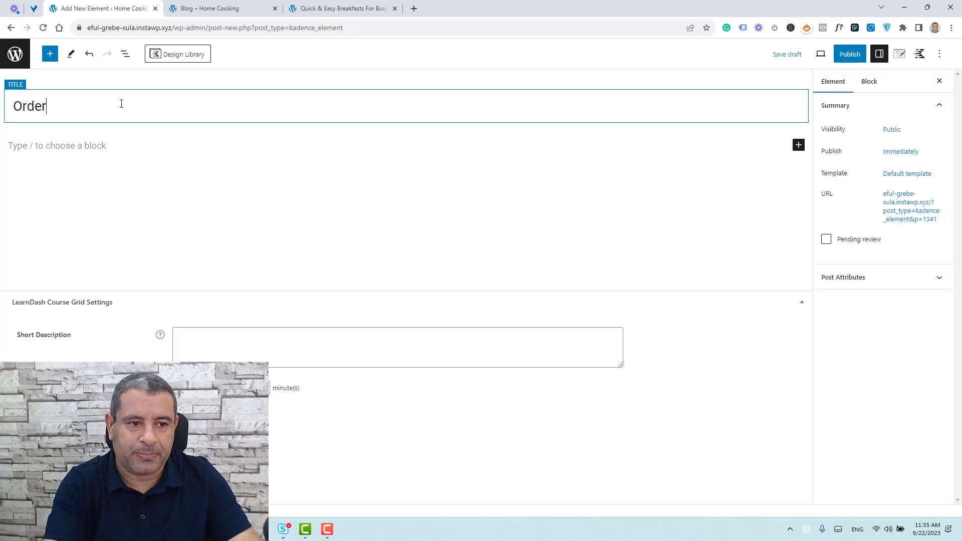
text( Meal Section)
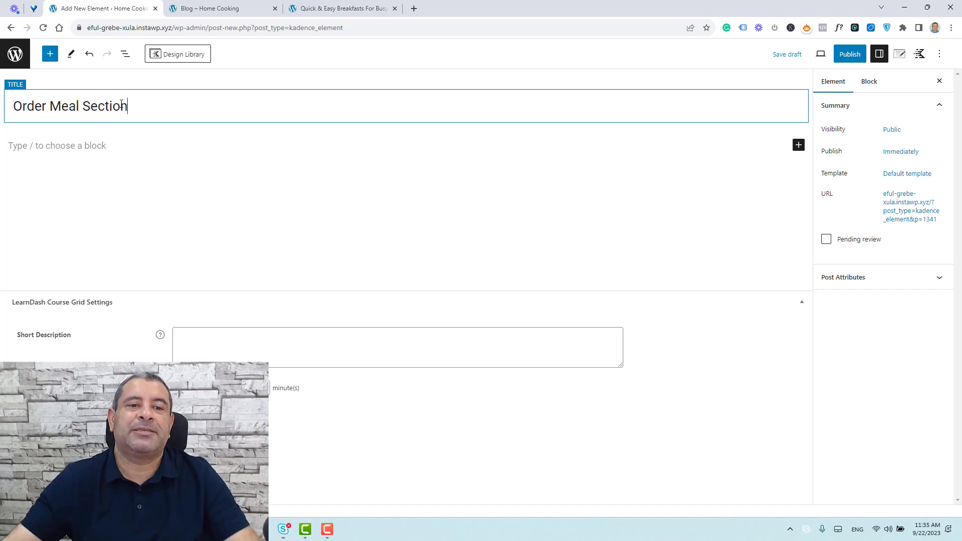
Step: Switch to the live site and view its home page as the place for the fixed section
click(210, 8)
scroll(359, 274, up, 3)
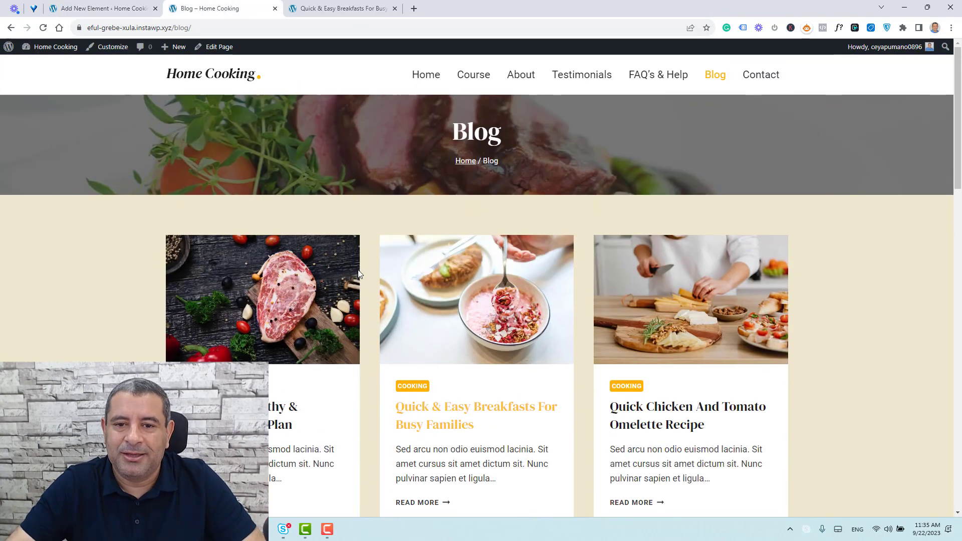
key(F5)
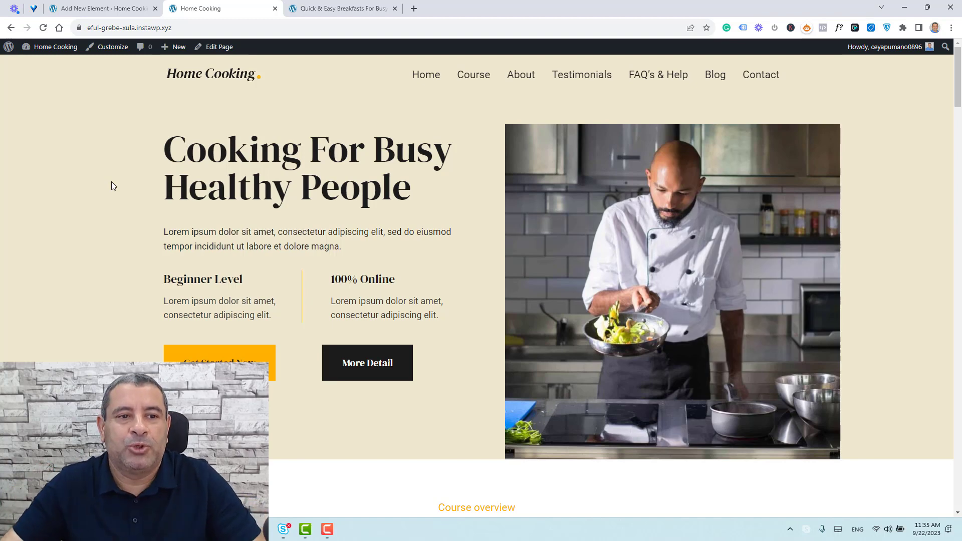
Step: Return to the element editor and insert a Buttons (Adv) block into the empty content area
click(93, 8)
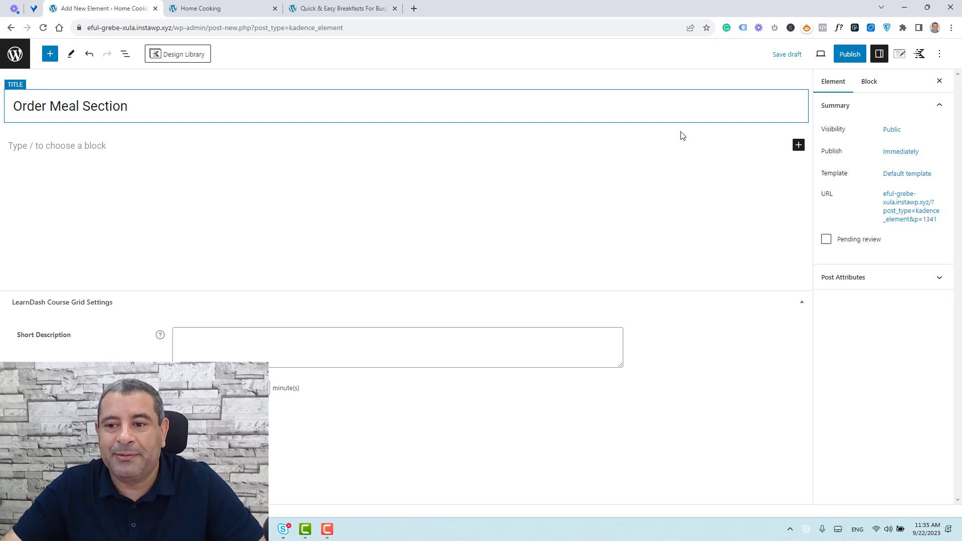
click(798, 146)
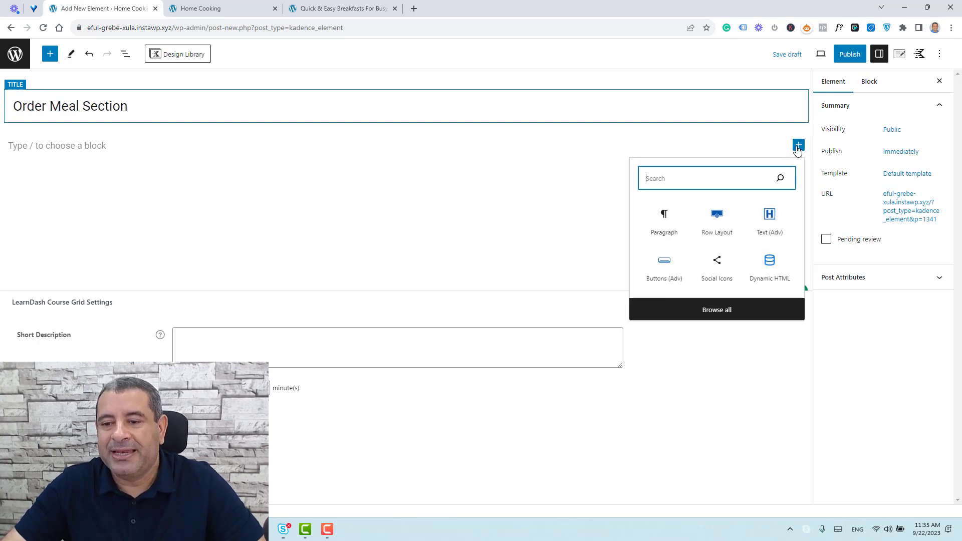
click(664, 265)
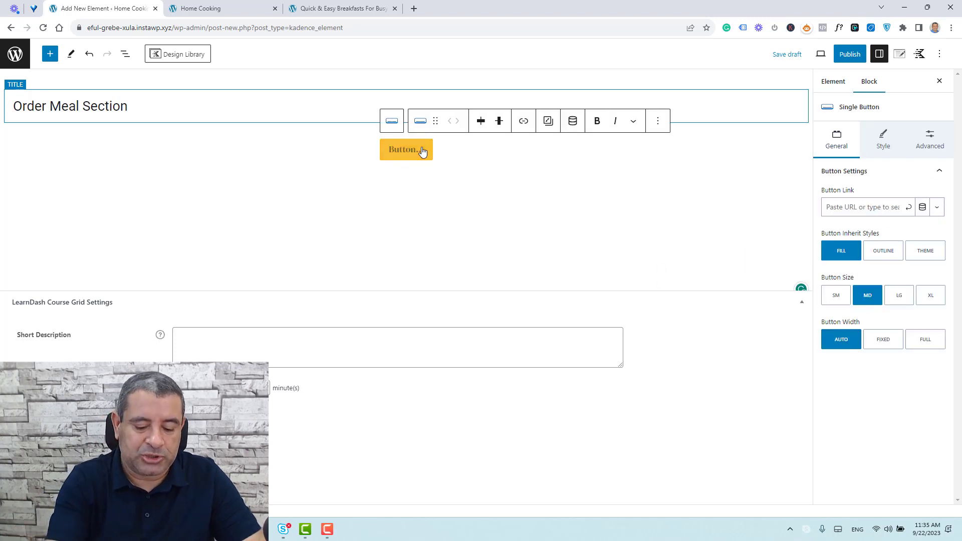
Step: Label the button "Order Your First Meal With 15%"
text(Ordfer)
key(BackSpace)
key(BackSpace)
key(BackSpace)
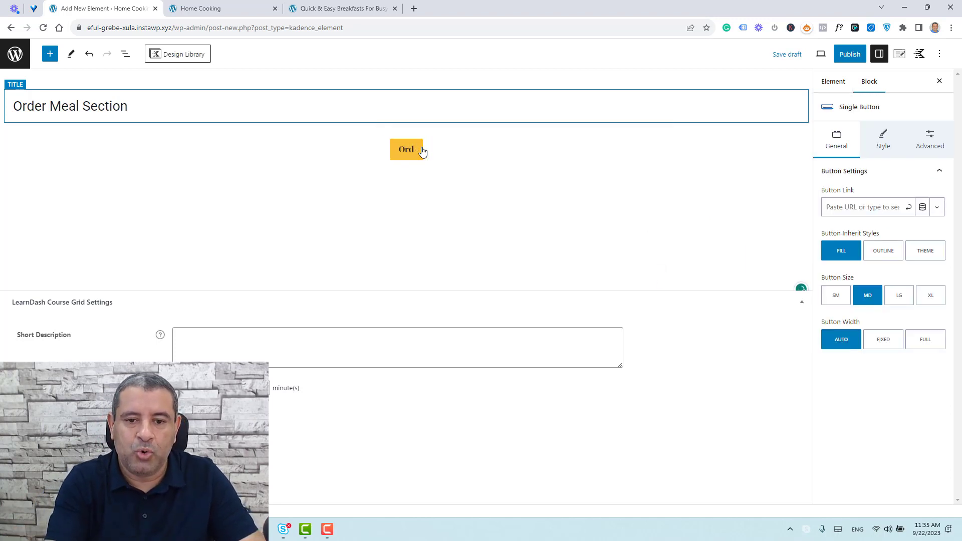
text(der N)
key(BackSpace)
key(BackSpace)
key(BackSpace)
key(BackSpace)
key(BackSpace)
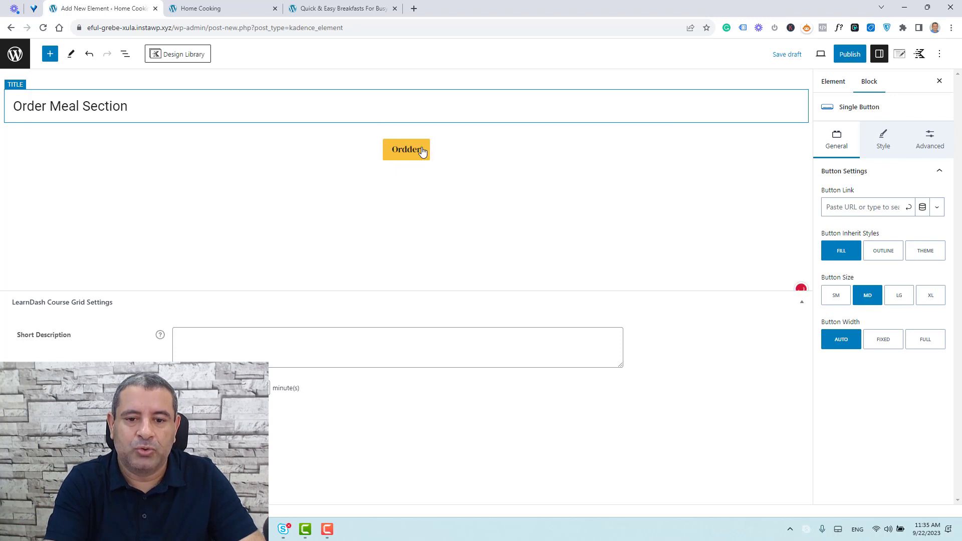
text(er Your)
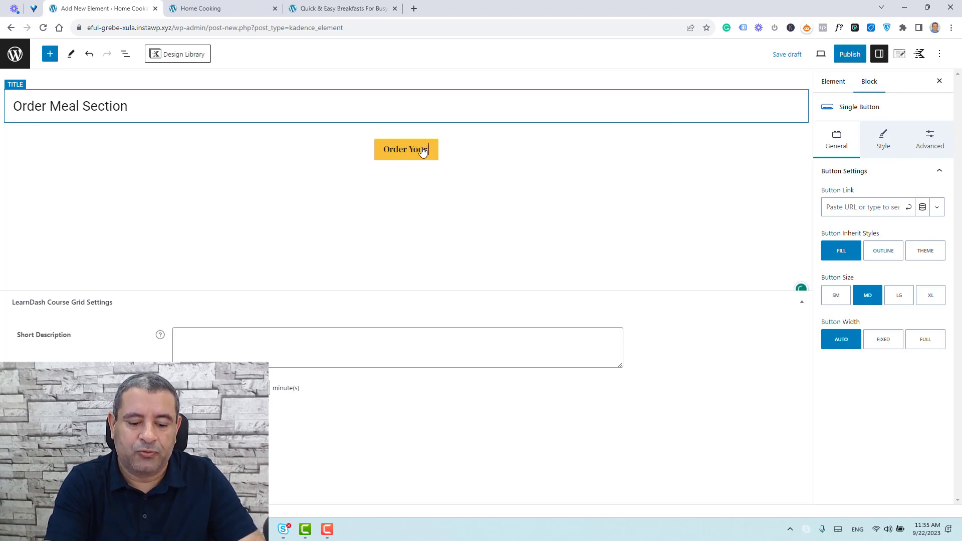
text( First M)
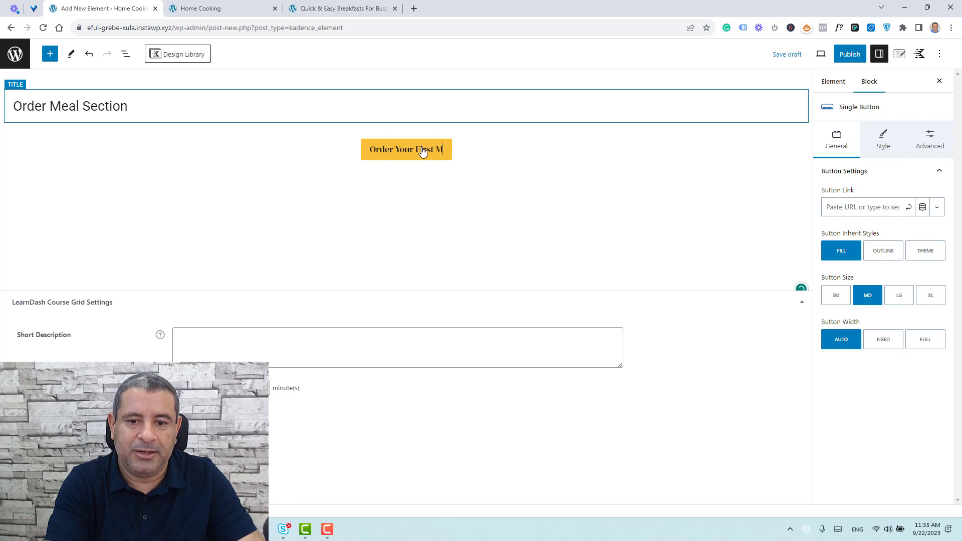
text(eal With 1)
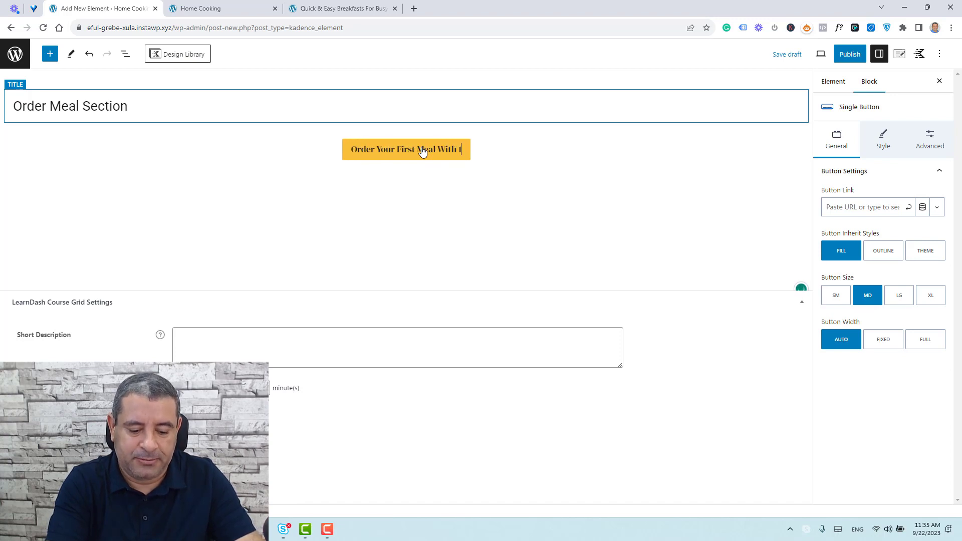
text(5%)
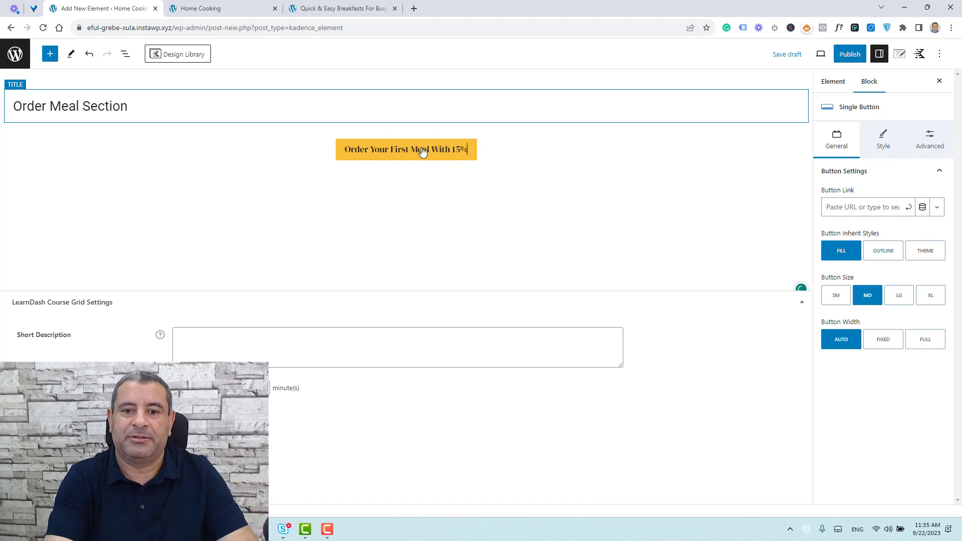
Step: Review the placement choices in the element settings and set the placement to Fixed Bottom (no space below footer)
click(899, 54)
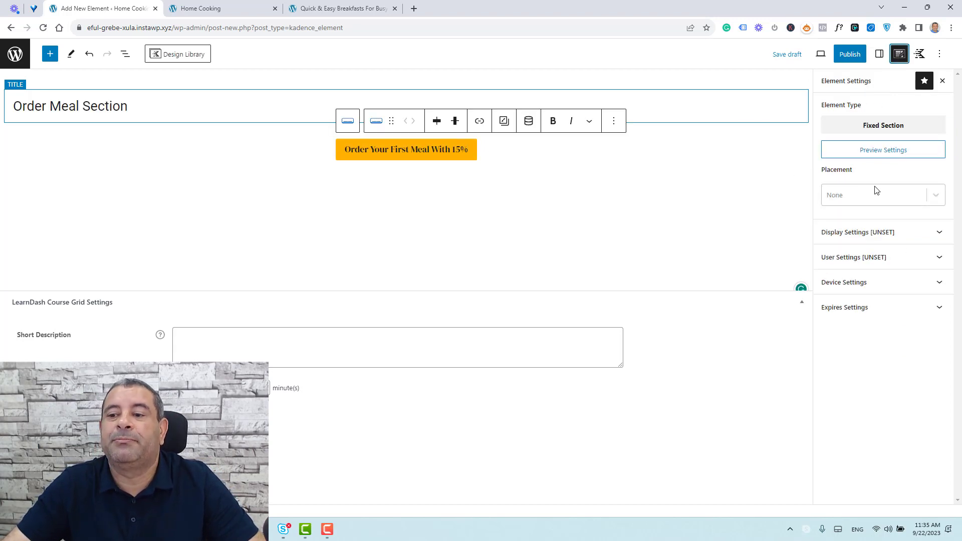
click(937, 197)
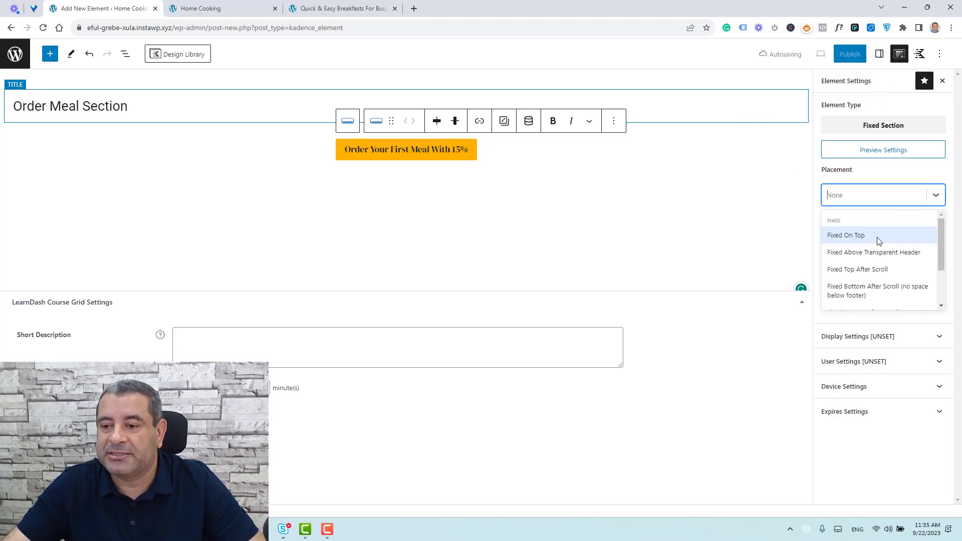
scroll(874, 240, down, 2)
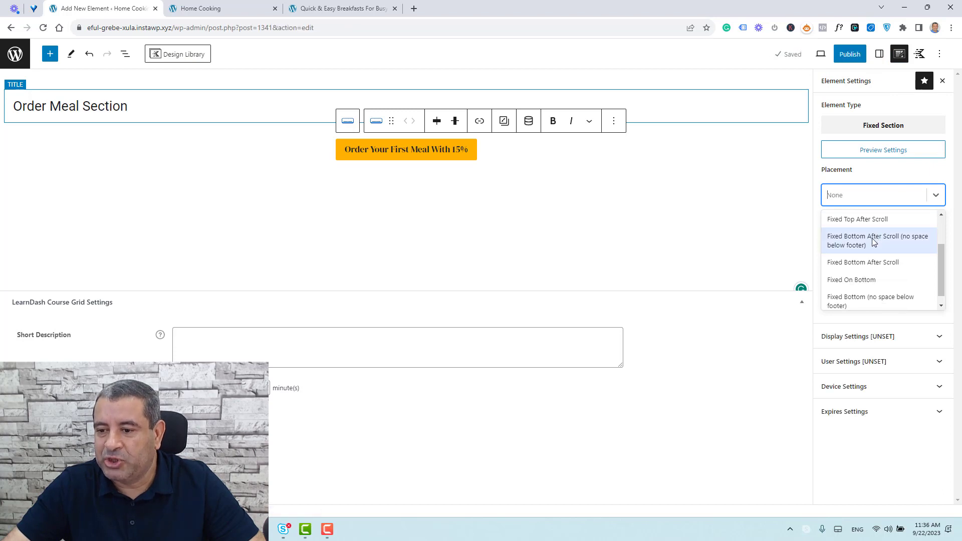
scroll(883, 265, up, 2)
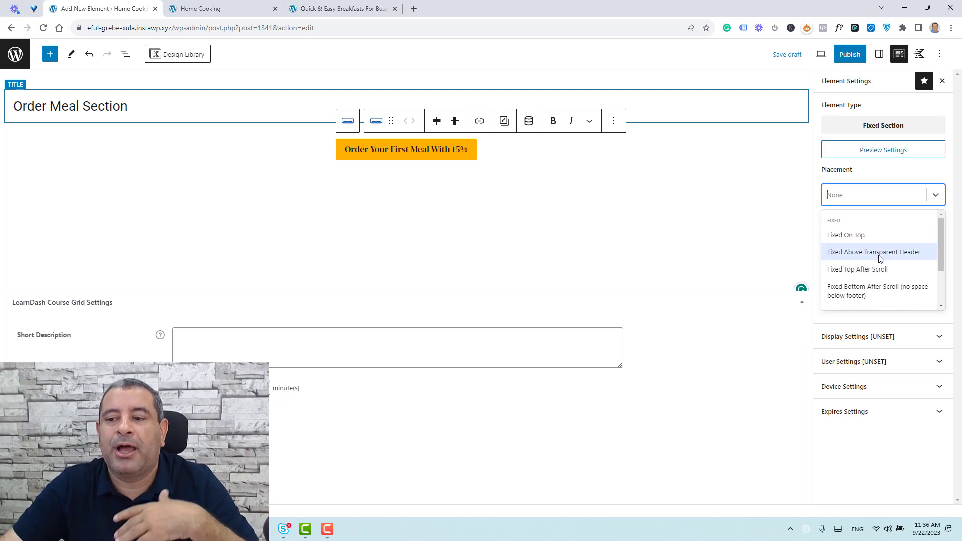
scroll(881, 259, down, 2)
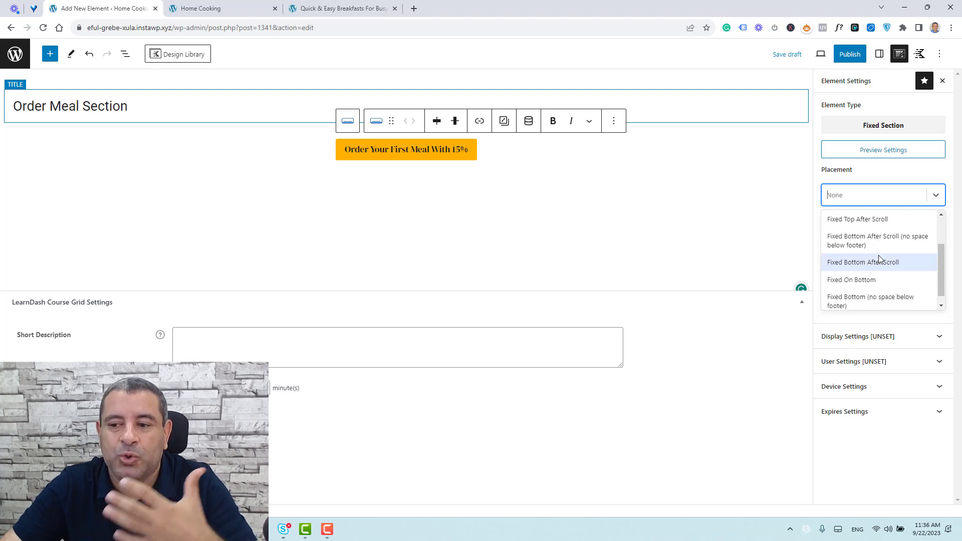
click(870, 292)
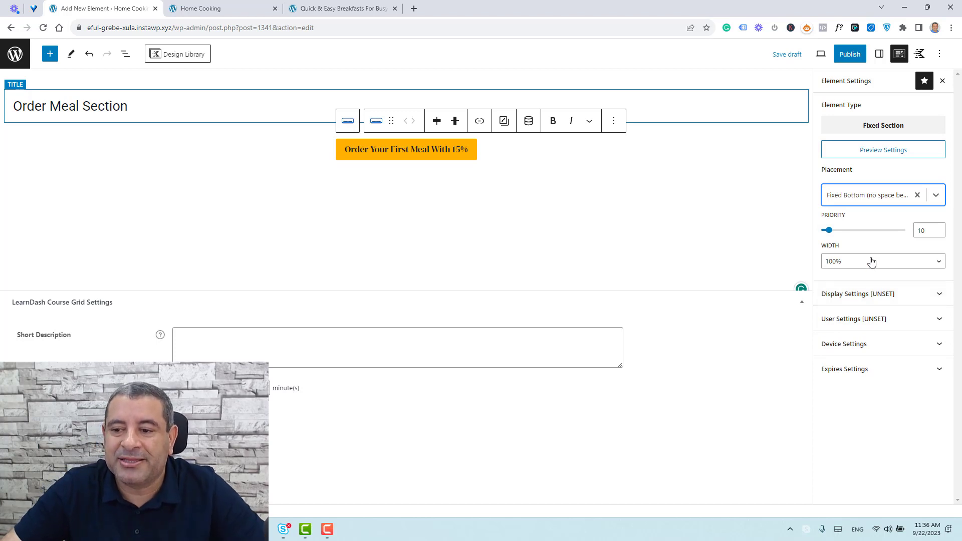
Step: Show the element on the Entire Site, make it visible to All Users, and publish it
click(877, 294)
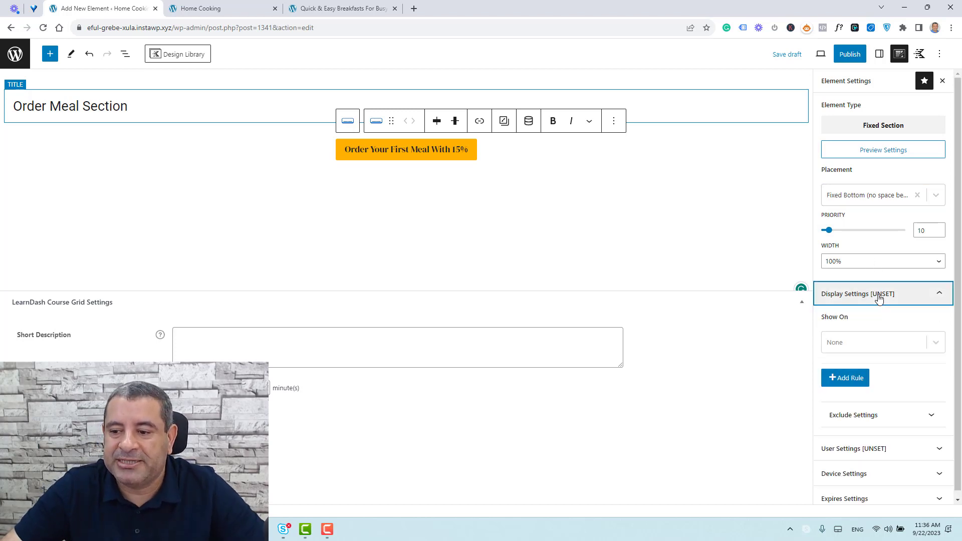
click(880, 342)
click(869, 384)
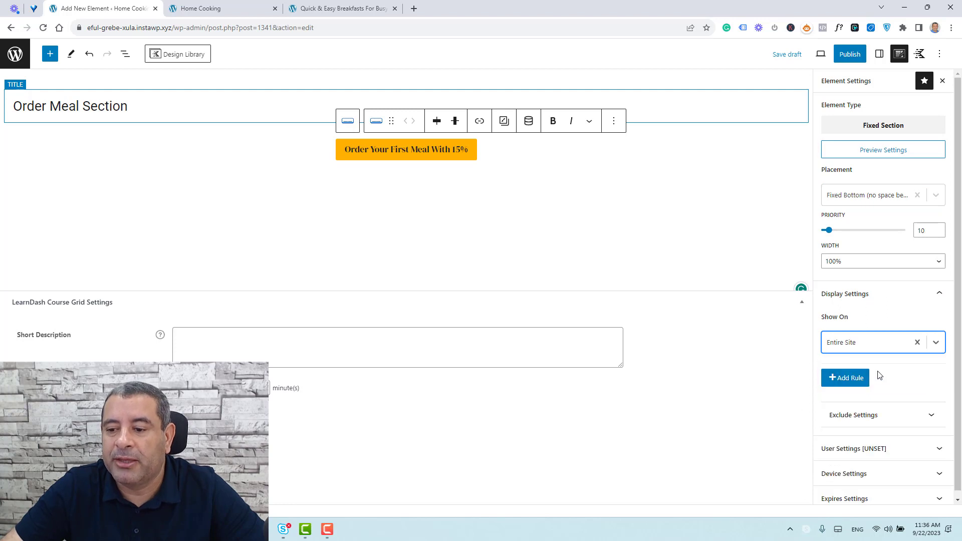
click(909, 442)
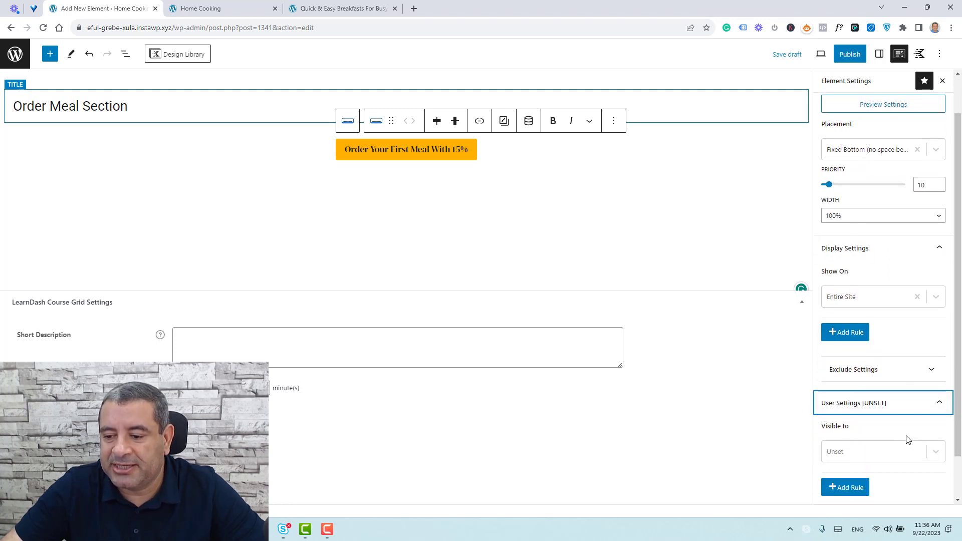
click(905, 453)
click(902, 439)
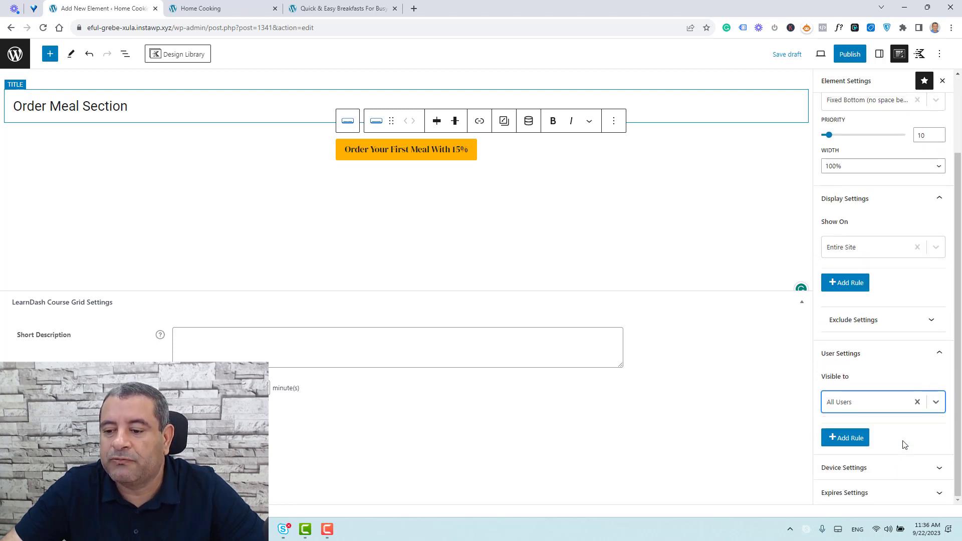
click(852, 55)
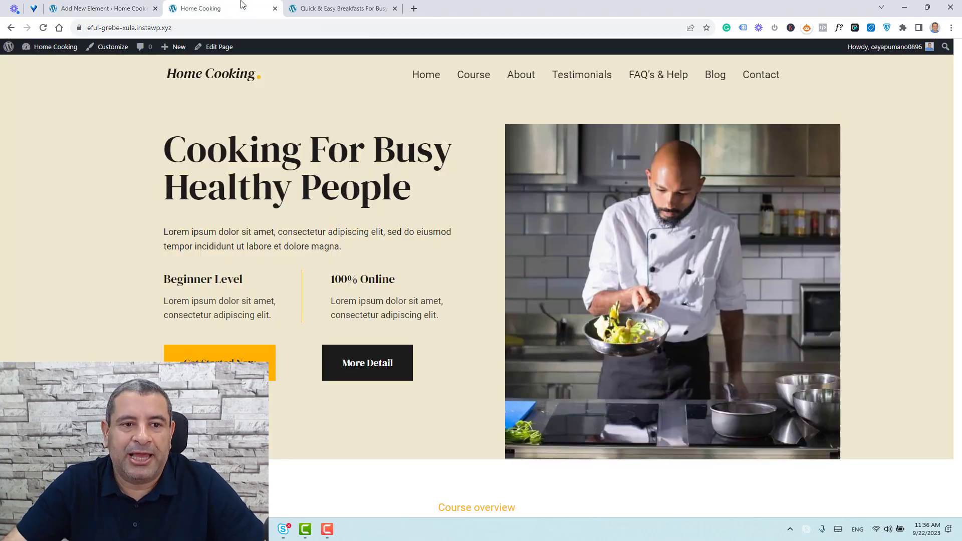
Step: Reload the live home page and check the fixed order button while moving through the page, then view the breakfast post
click(221, 9)
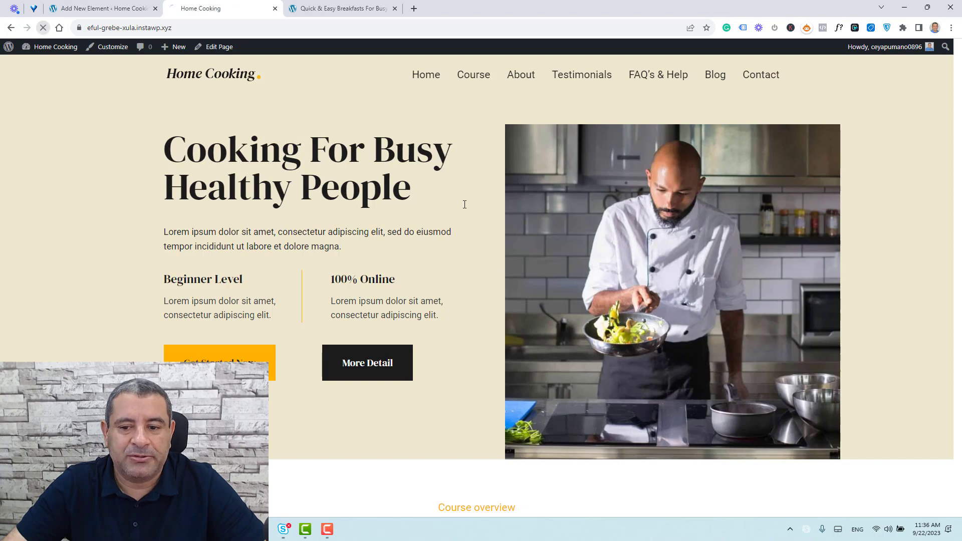
scroll(470, 250, down, 5)
scroll(470, 249, down, 14)
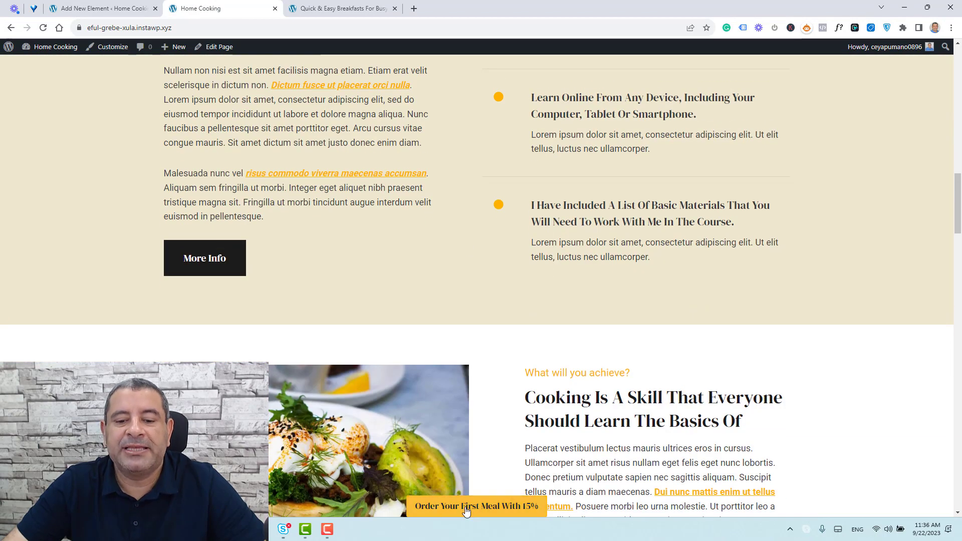
scroll(459, 509, down, 6)
scroll(457, 506, up, 15)
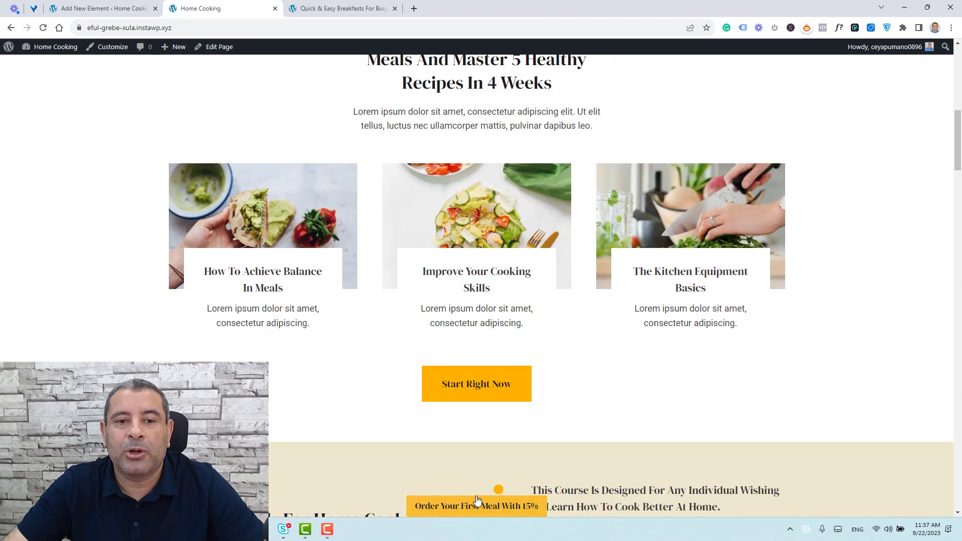
click(344, 9)
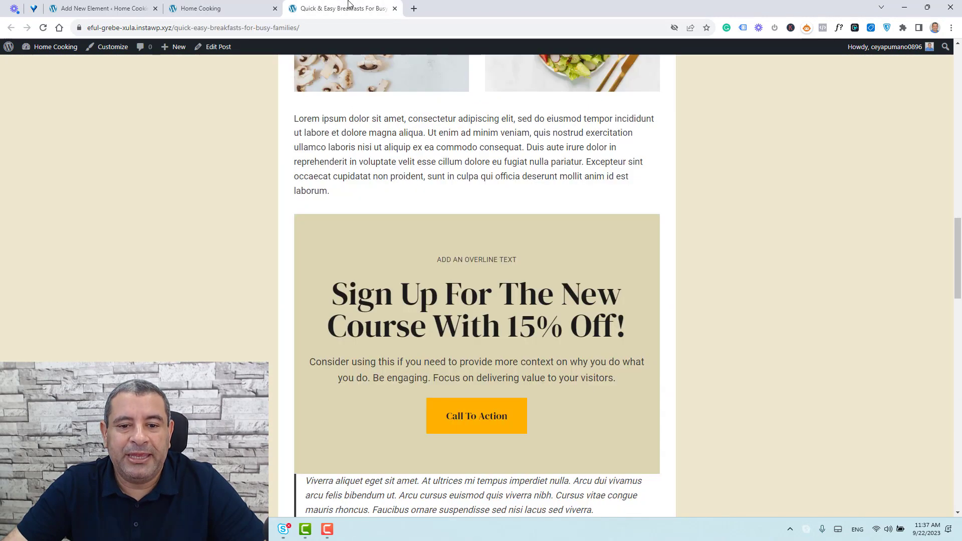
Step: Return to the element editor, justify the order button to the right, and update the element
click(144, 9)
click(500, 143)
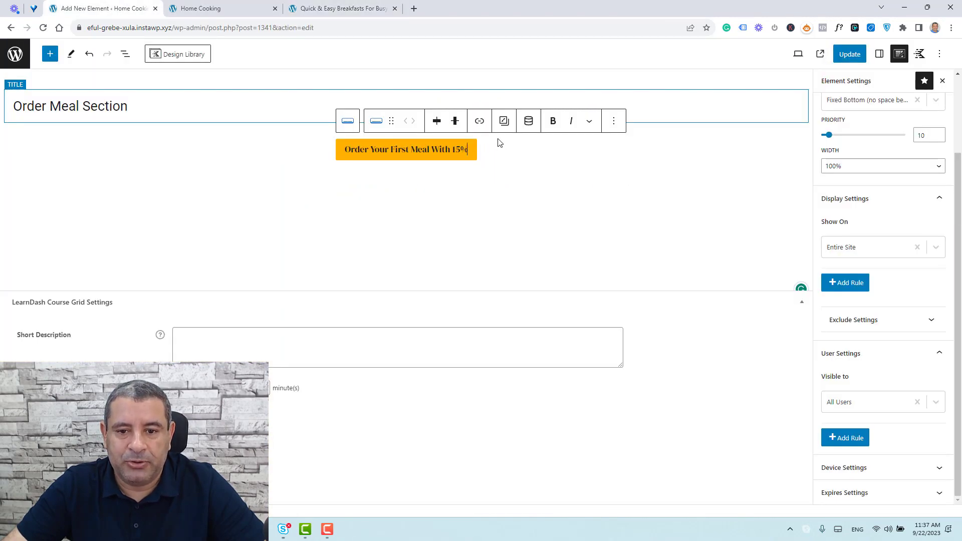
click(552, 151)
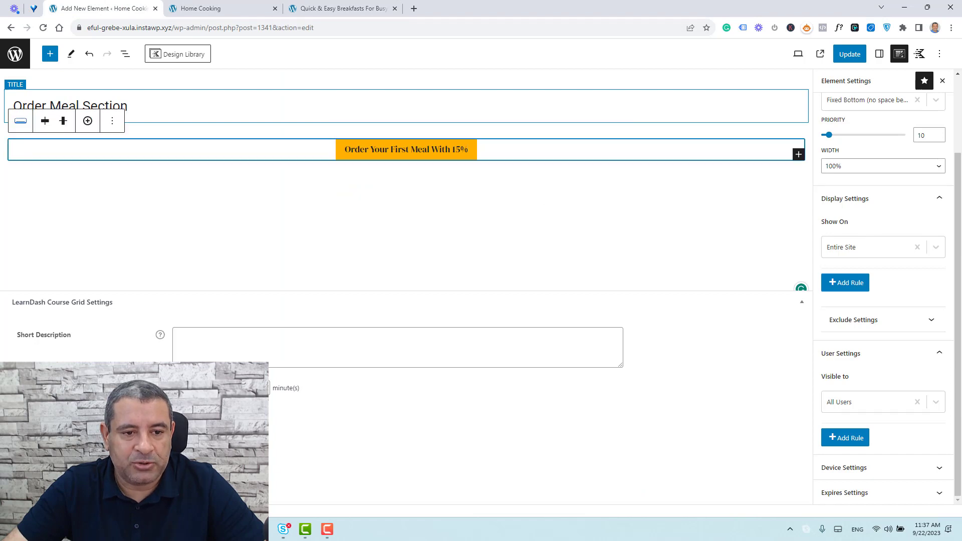
click(50, 122)
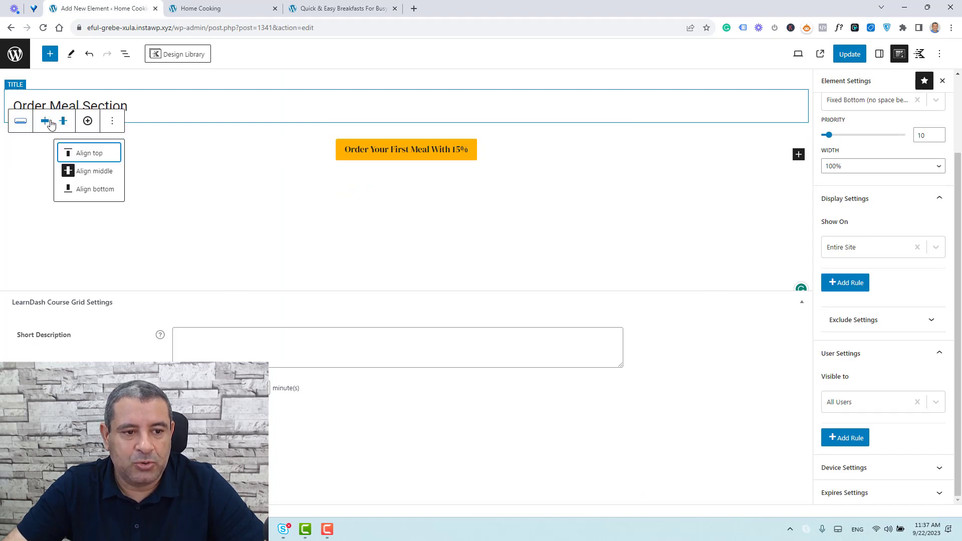
click(97, 156)
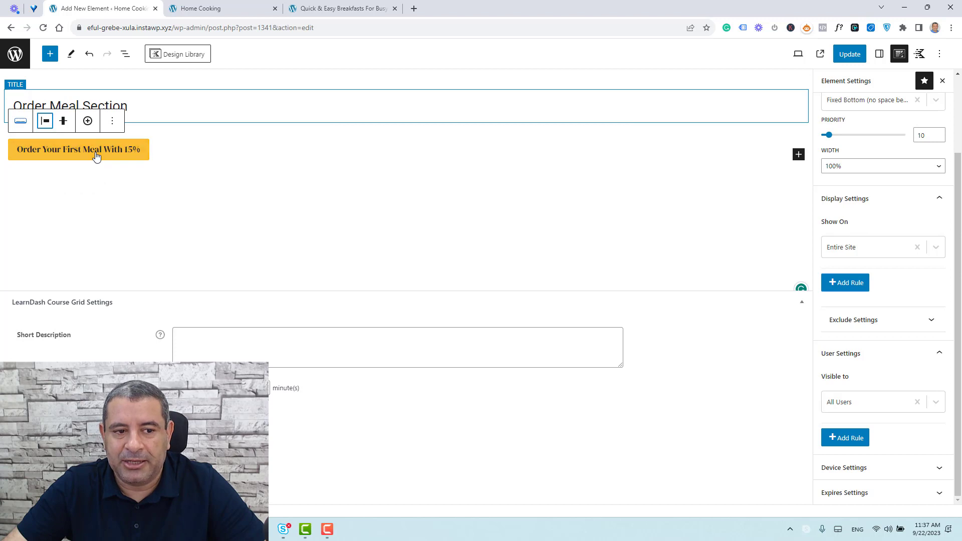
click(48, 122)
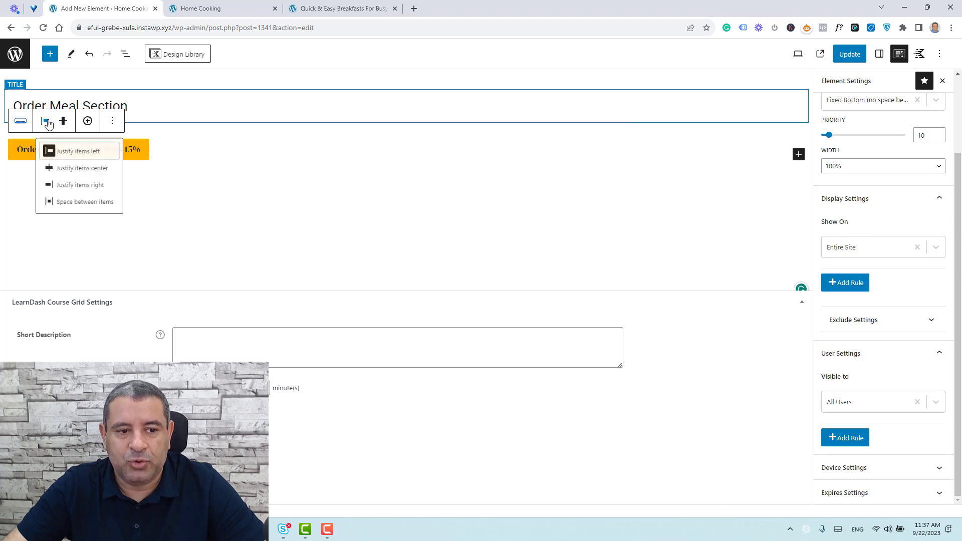
click(89, 191)
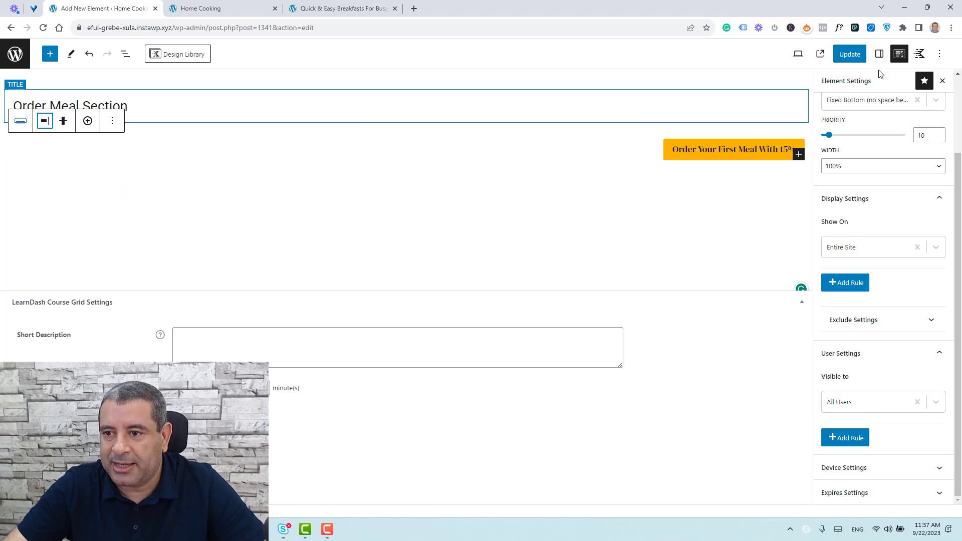
click(850, 55)
click(712, 159)
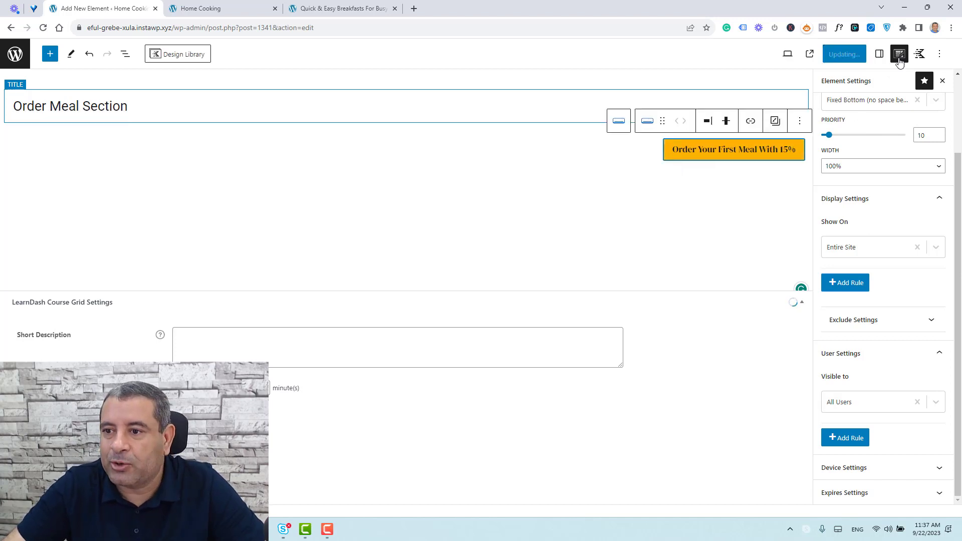
Step: Add the circled right-arrow line icon to the order button and update the element
click(880, 55)
click(895, 139)
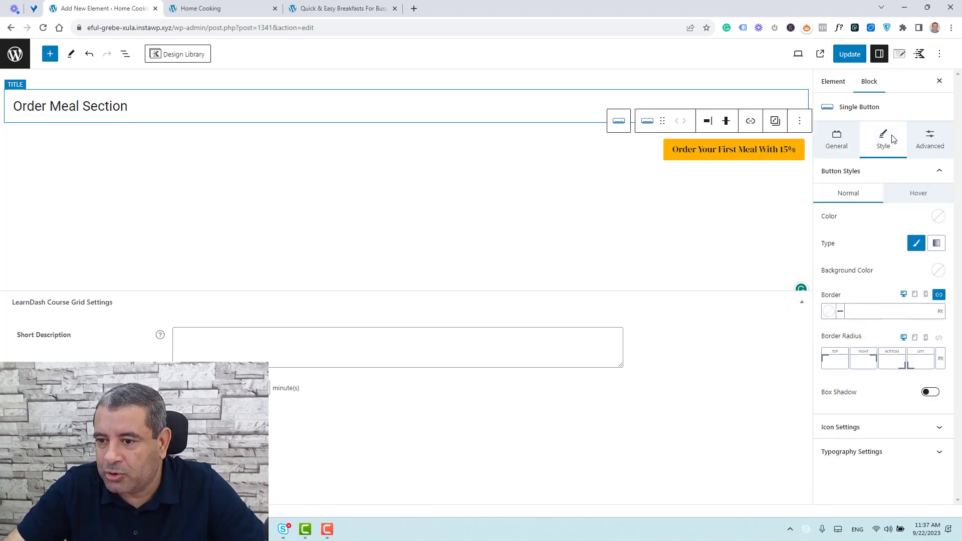
click(913, 429)
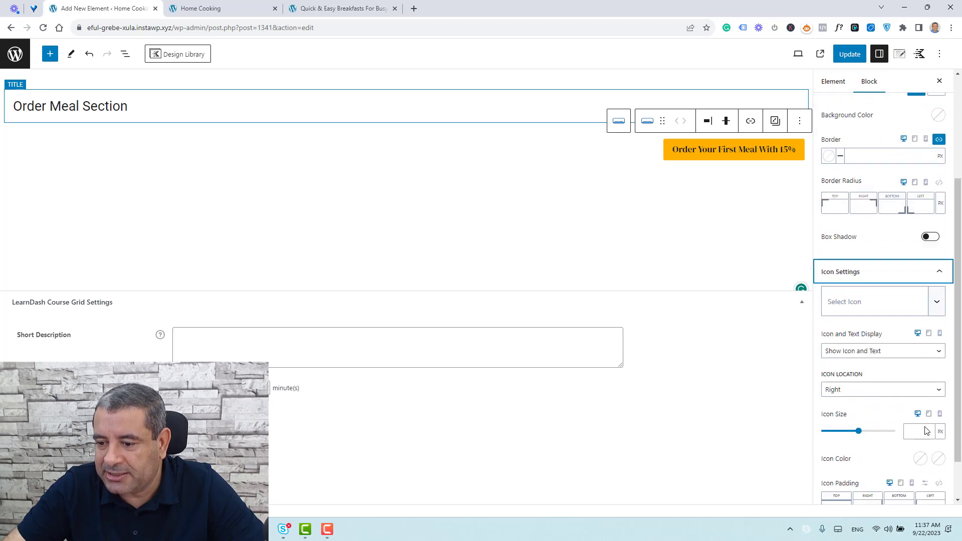
click(938, 276)
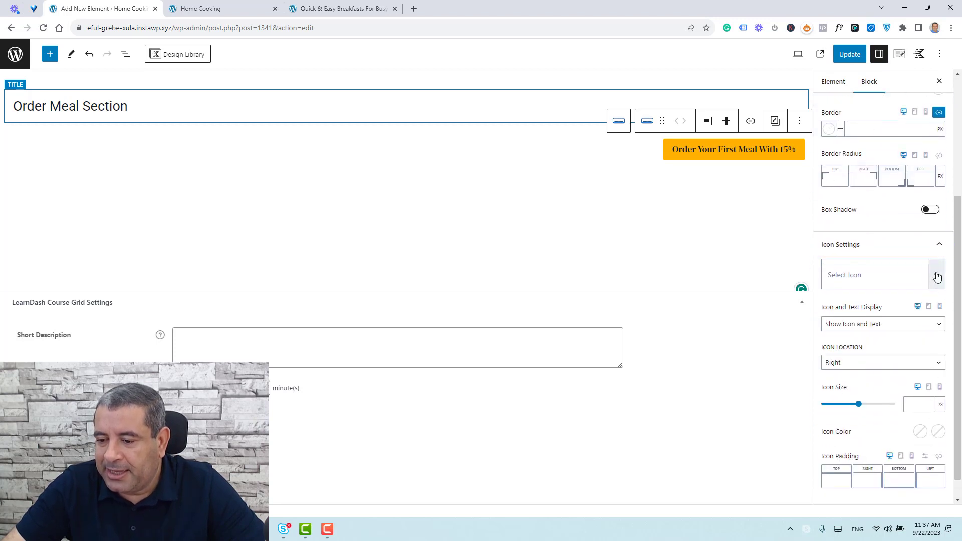
click(935, 275)
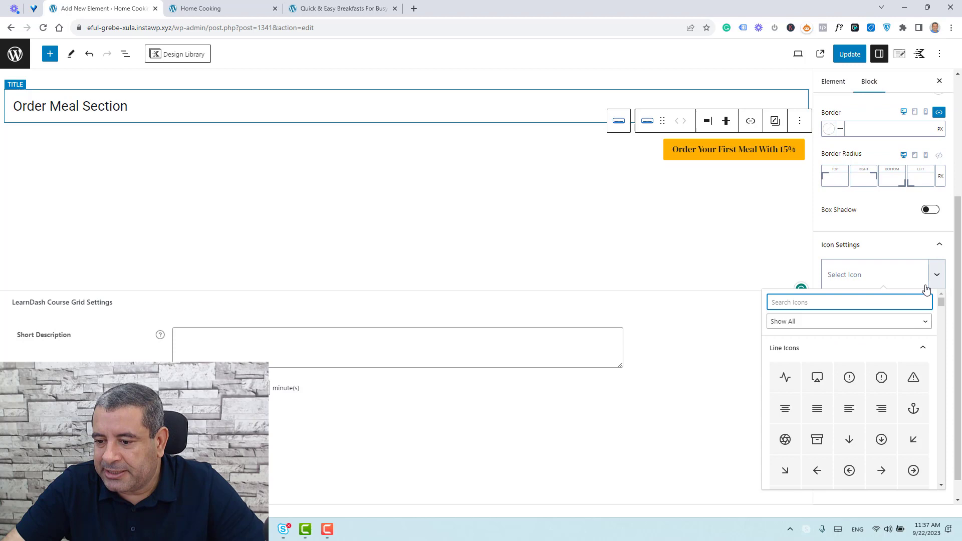
click(914, 472)
click(850, 54)
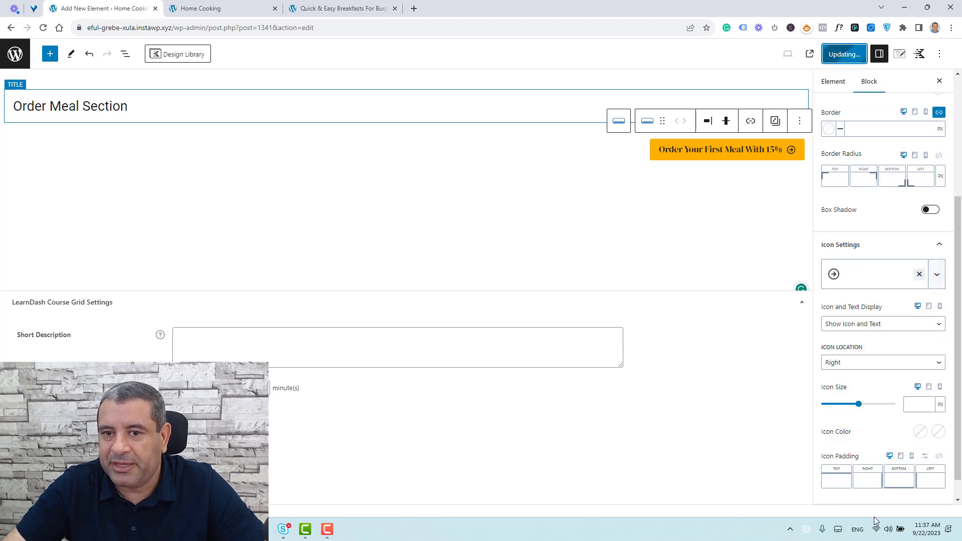
Step: Reload the live home page and check the fixed order button there and on the About page
click(249, 7)
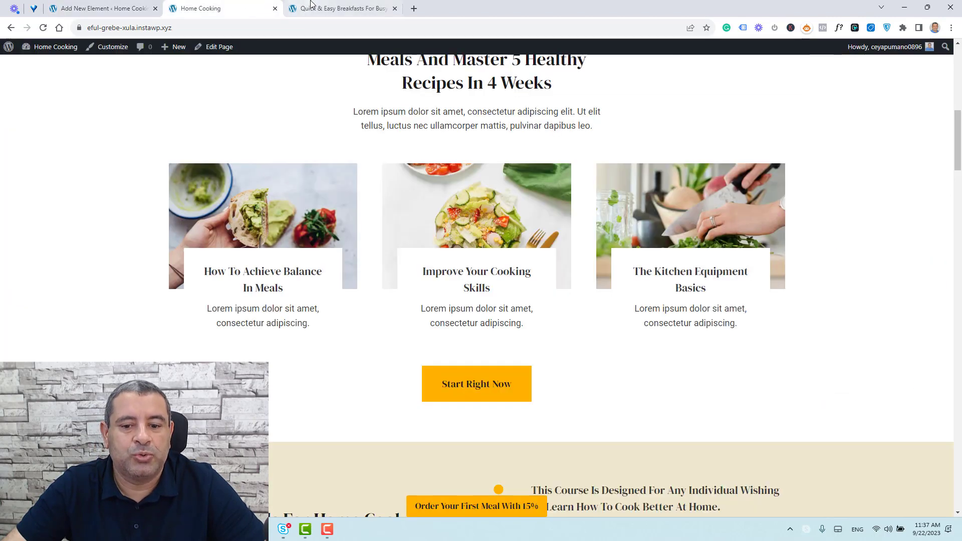
click(42, 27)
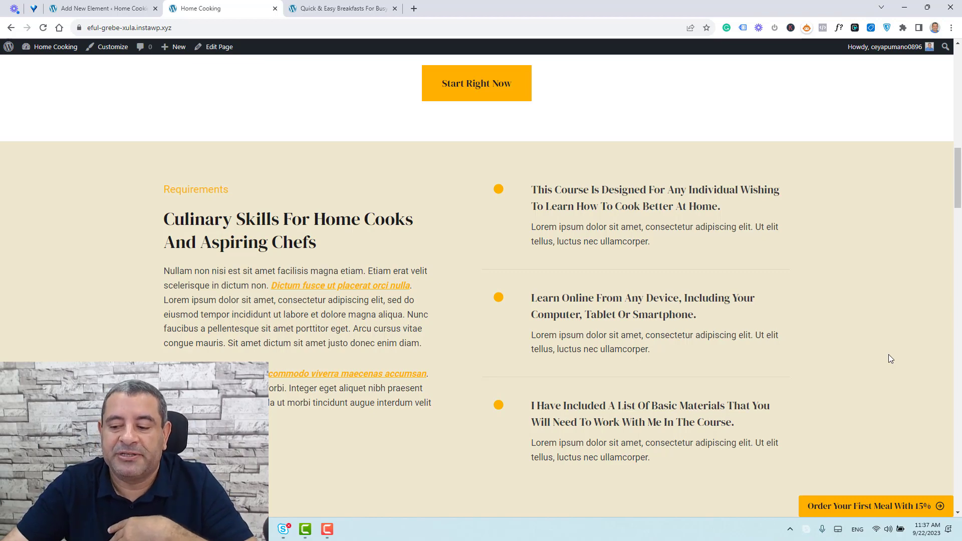
scroll(890, 355, up, 15)
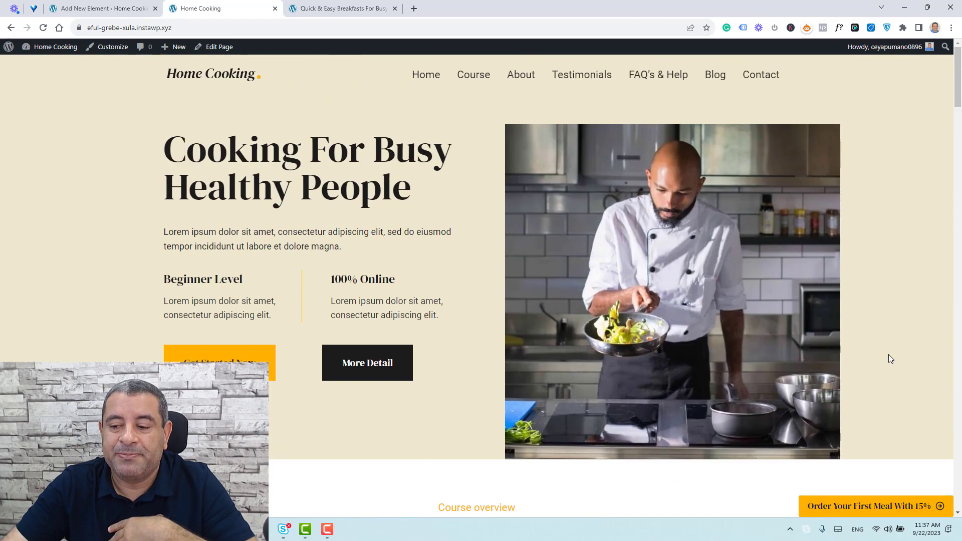
click(516, 76)
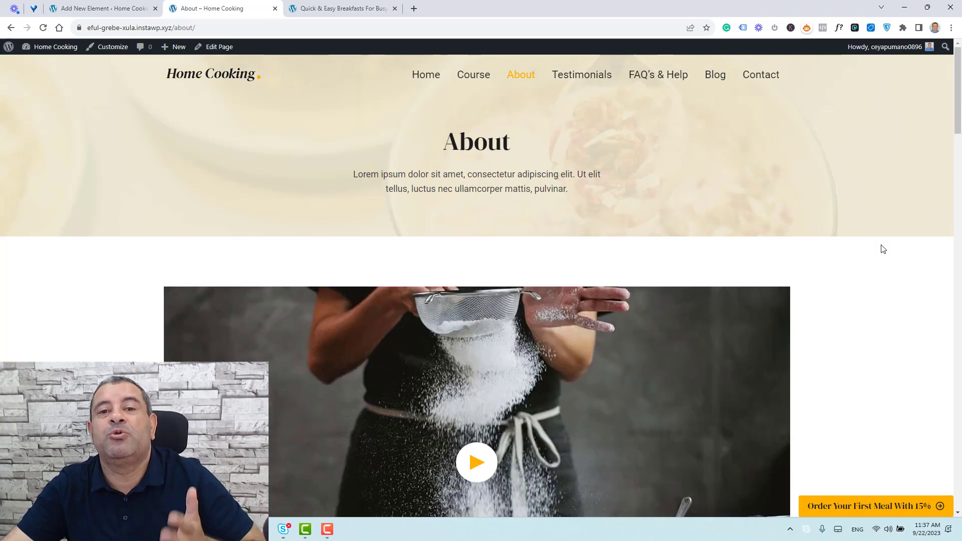
scroll(882, 249, down, 1)
scroll(882, 250, down, 5)
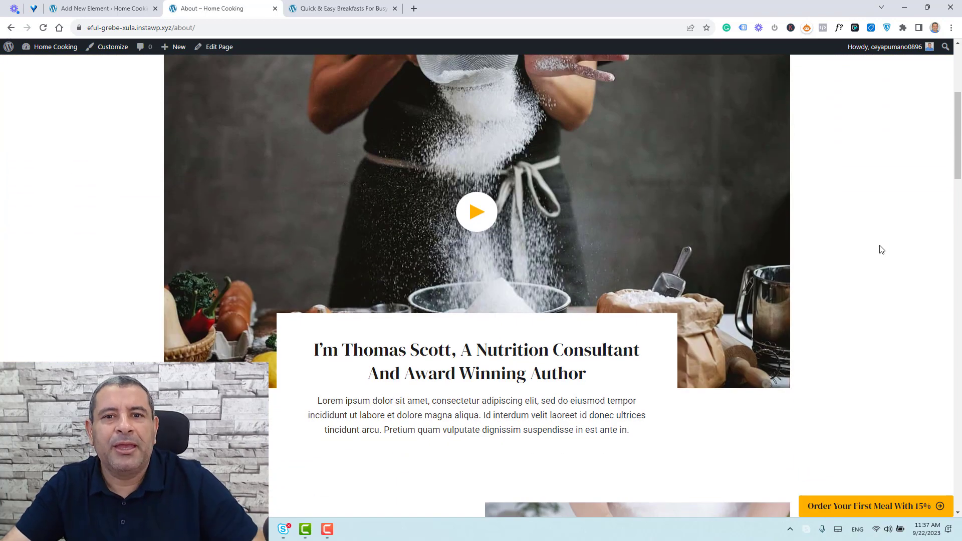
scroll(882, 249, up, 5)
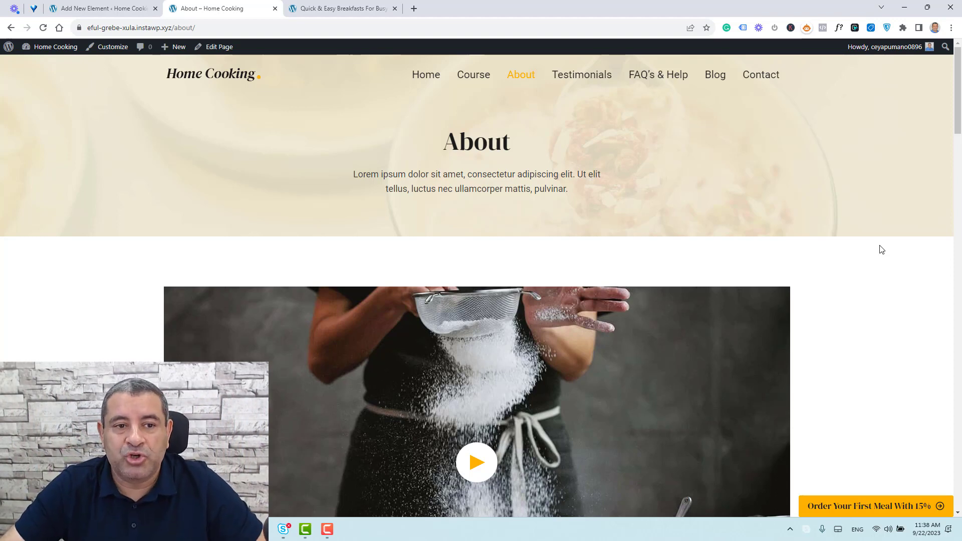
Step: Return to the Order Meal Section element editor and delete the whole buttons block
click(120, 6)
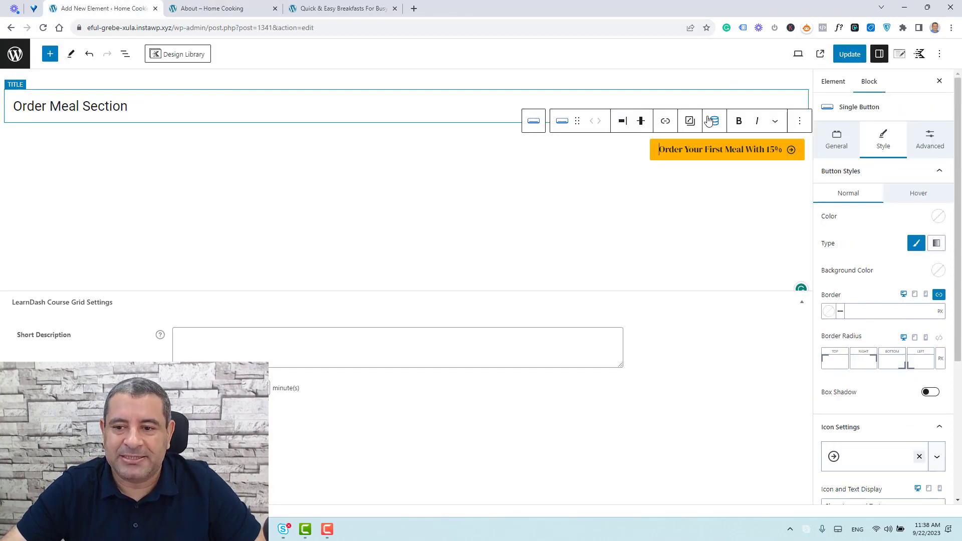
click(146, 152)
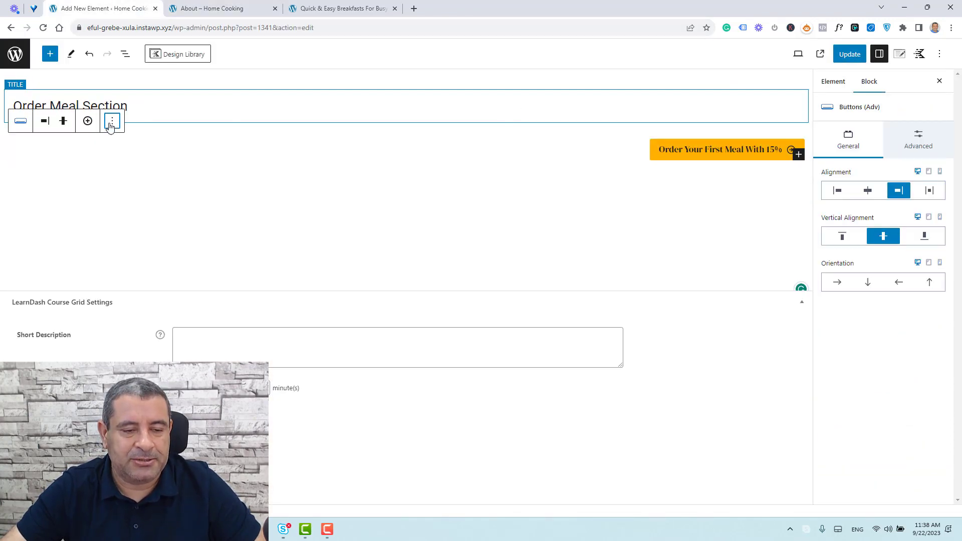
click(113, 121)
click(121, 333)
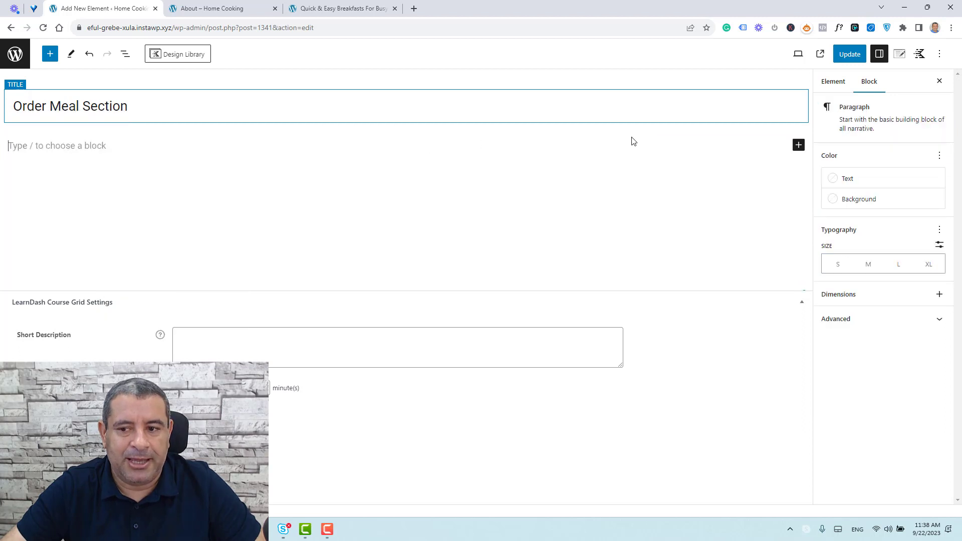
Step: Insert a Row Layout block with a single-column layout into the empty element
click(798, 145)
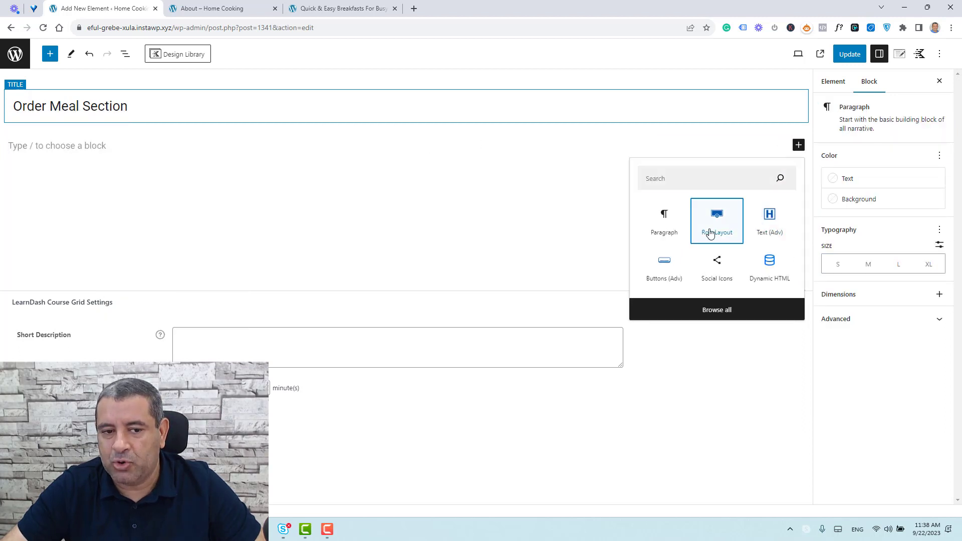
click(711, 228)
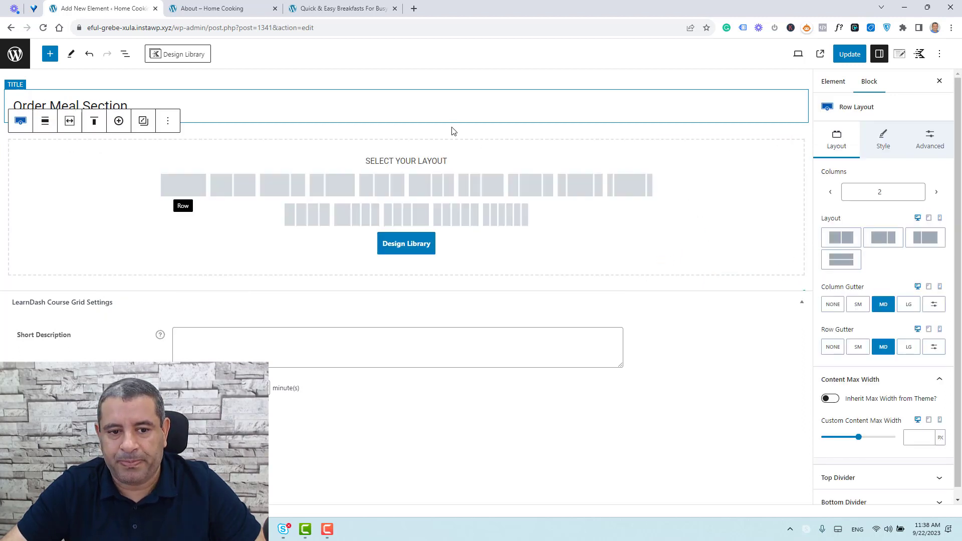
click(179, 185)
Step: Add a Text (Adv) heading inside the row reading "Enjoy Our Black Friday Offer"
click(404, 173)
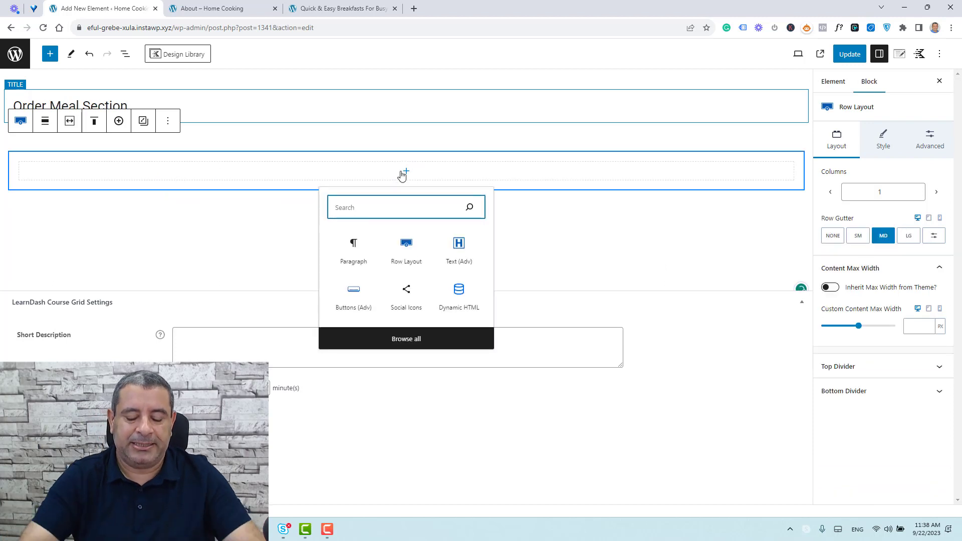
click(472, 251)
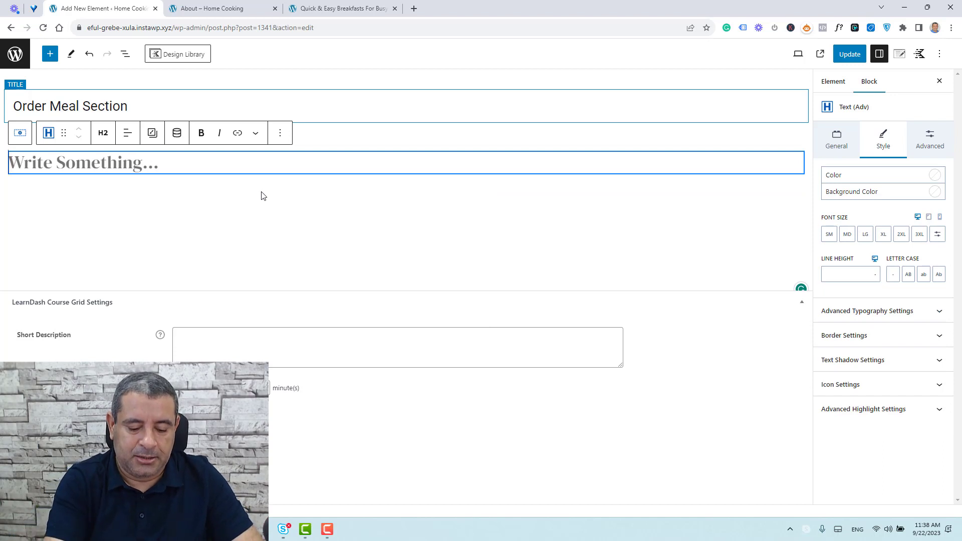
text(Enjou Ou)
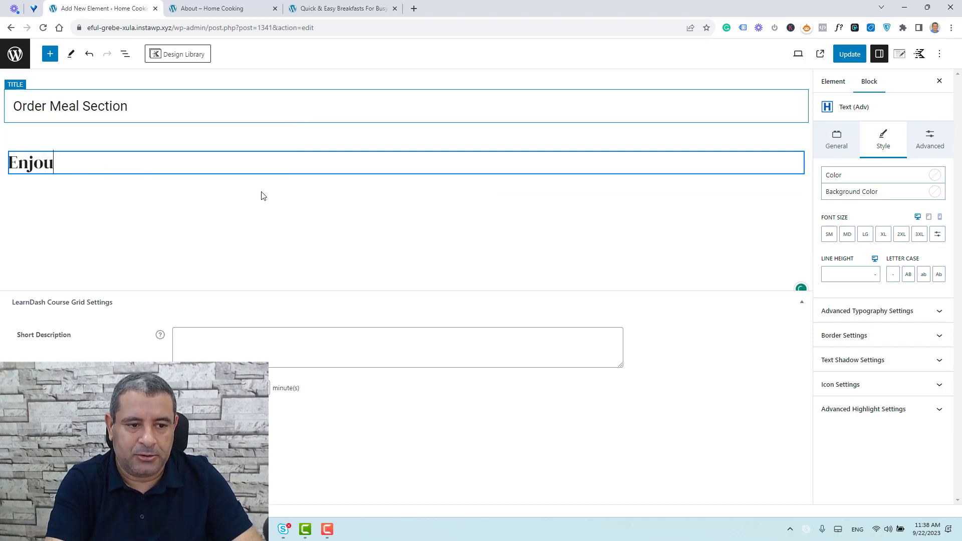
key(BackSpace)
key(BackSpace)
key(BackSpace)
key(BackSpace)
key(BackSpace)
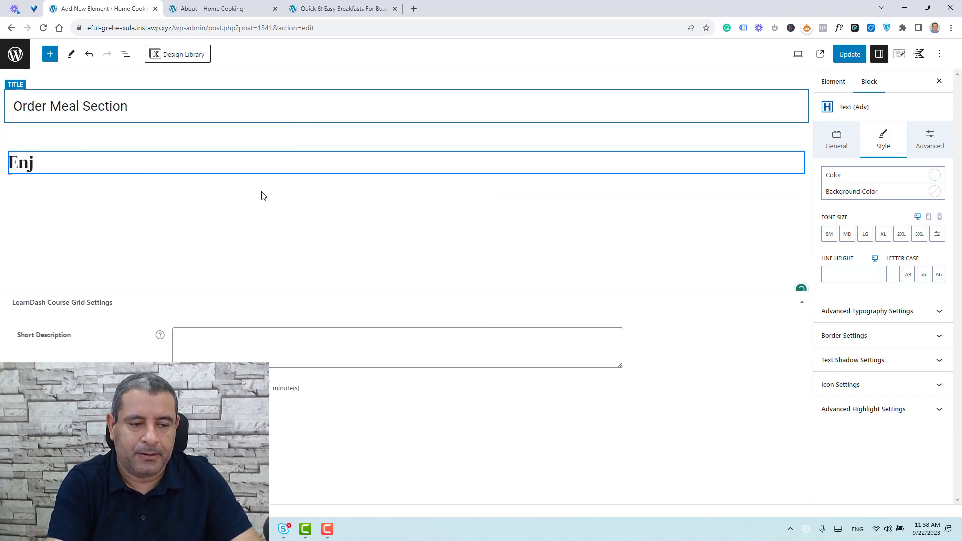
text(jou)
key(BackSpace)
key(BackSpace)
key(BackSpace)
text(oy )
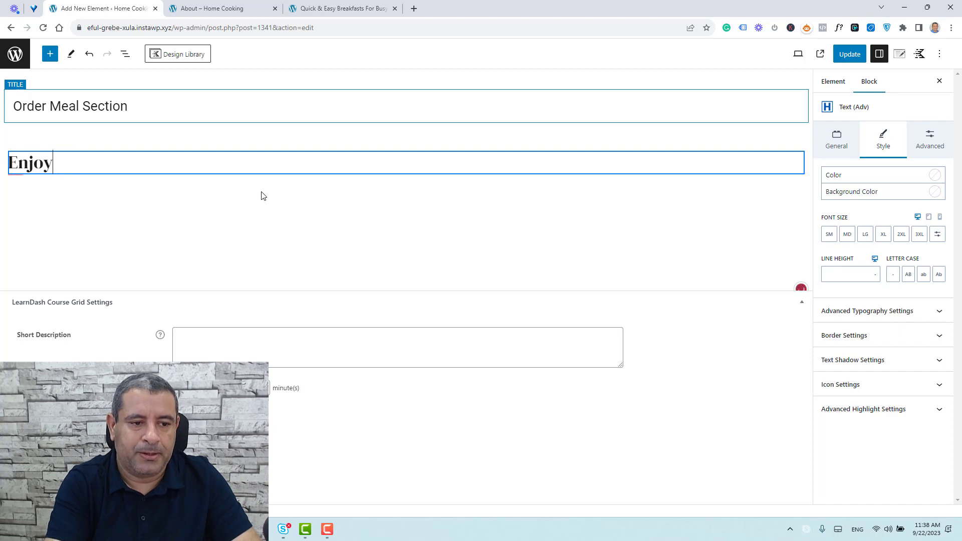
text(OUR)
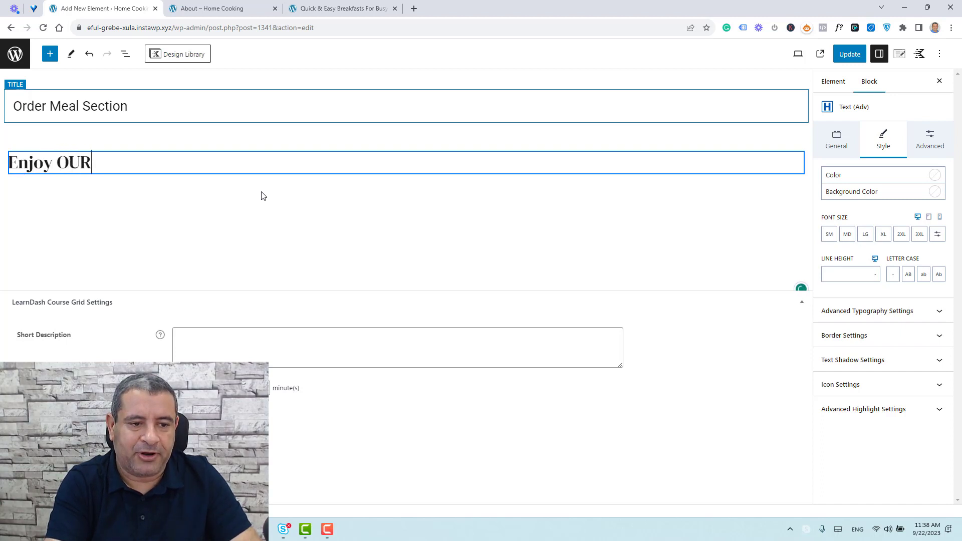
key(BackSpace)
key(BackSpace)
text(ur Black )
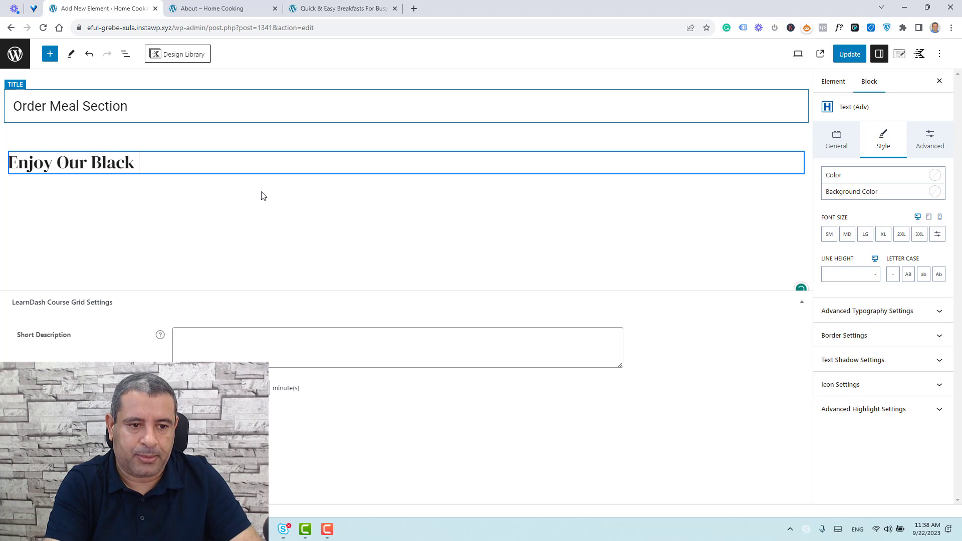
text(Friday Of)
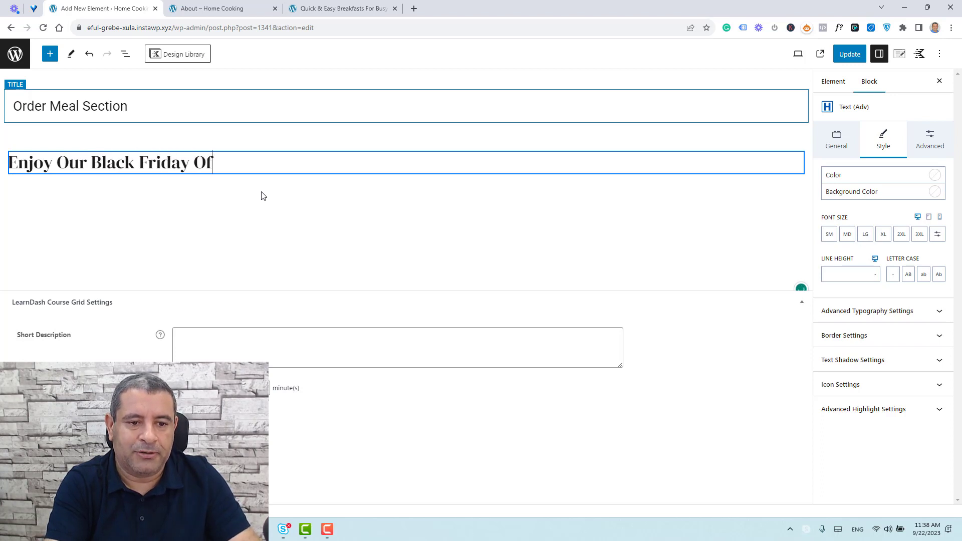
text(fer)
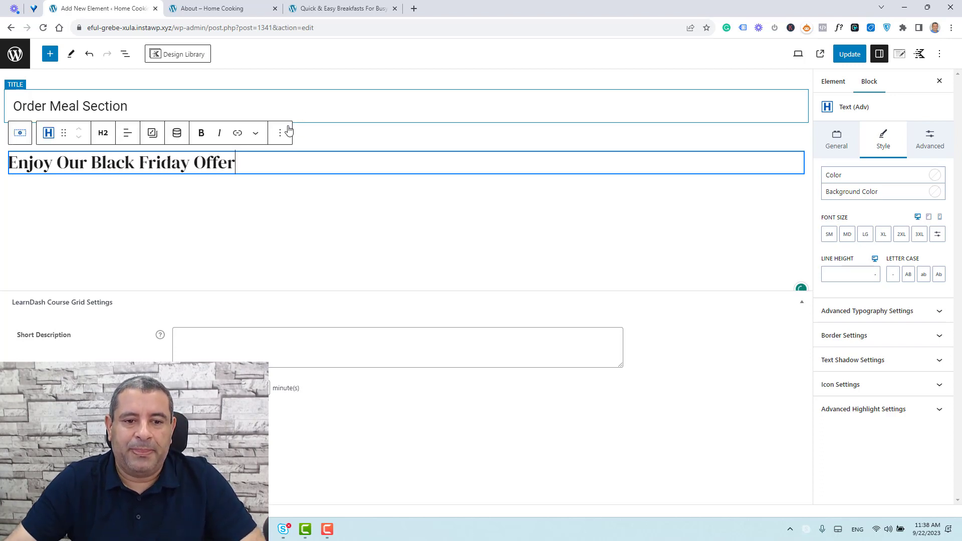
Step: Add a Buttons (Adv) block after the heading and label its button "Click Here To Take The OFFER"
click(280, 133)
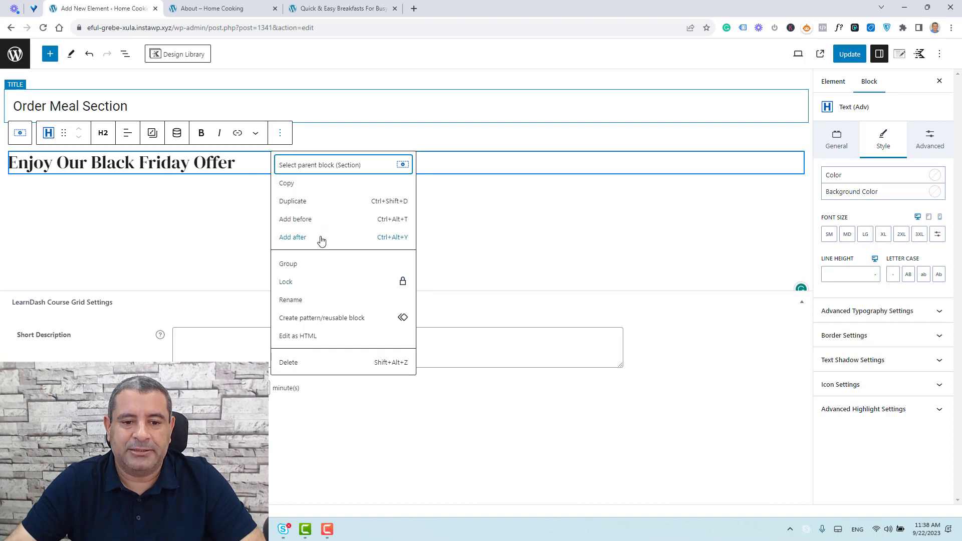
click(324, 238)
click(799, 189)
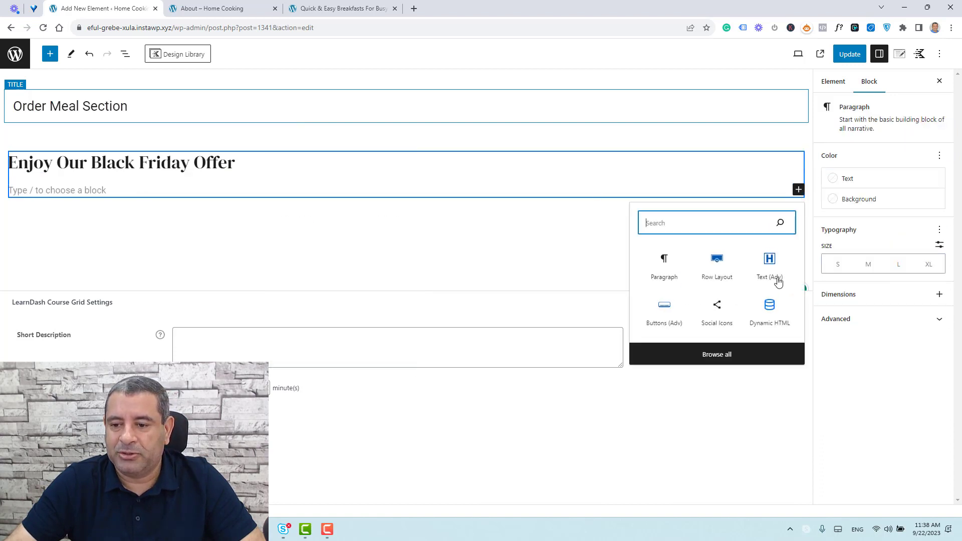
click(667, 321)
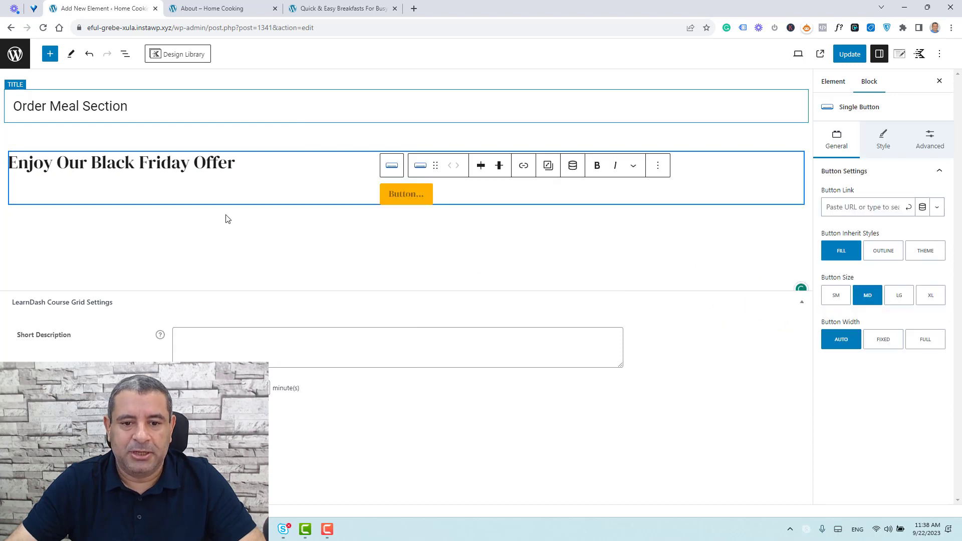
text(Click Here To)
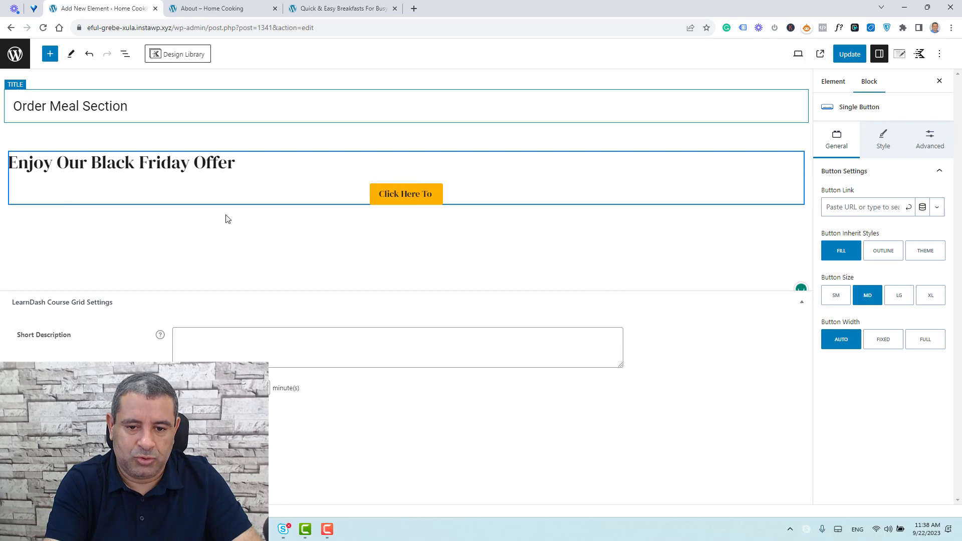
text( Take The O)
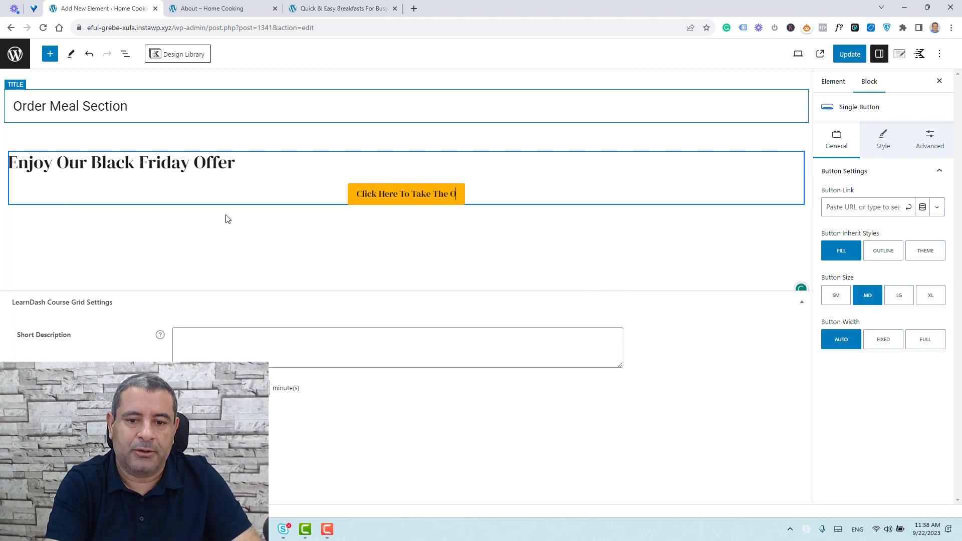
text(FFER)
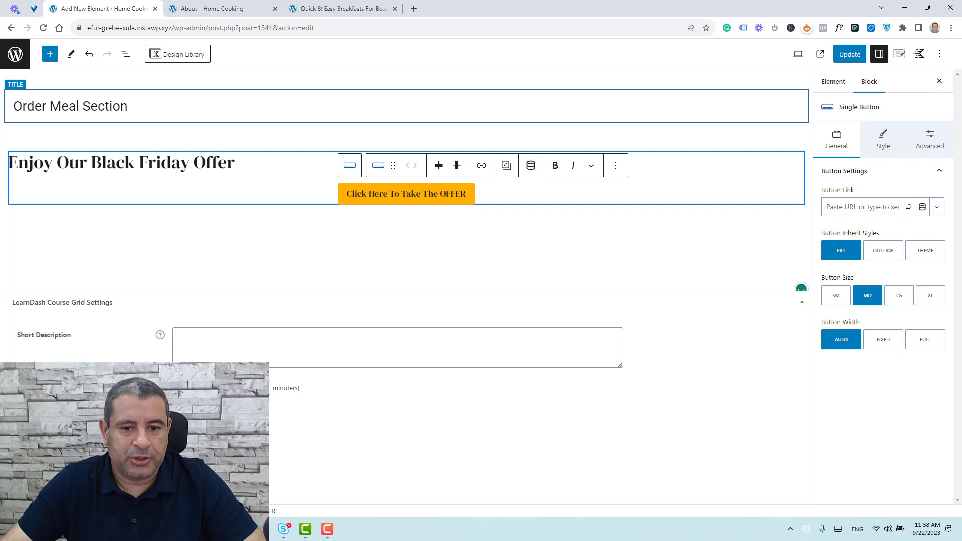
Step: Set the inner block direction of the section holding the heading and button to Horizontal
click(501, 211)
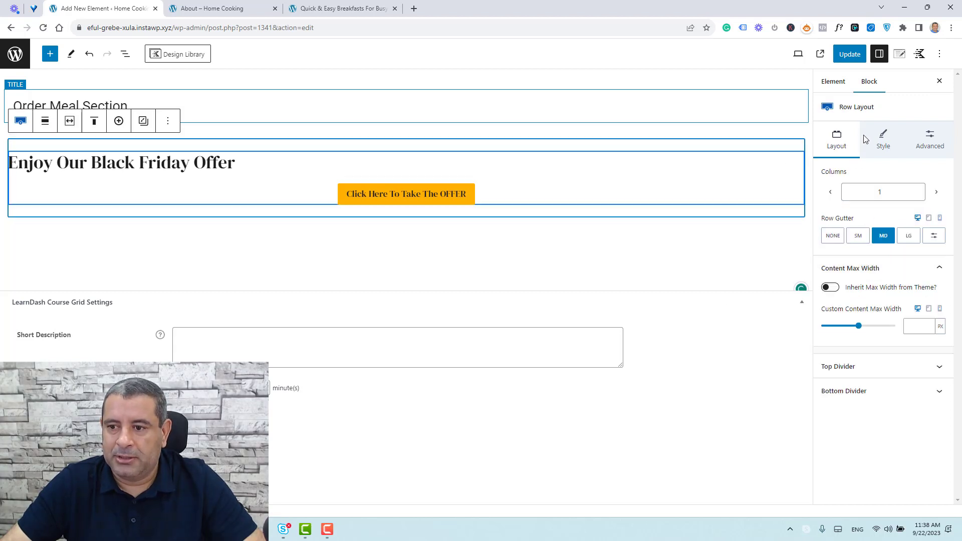
click(569, 193)
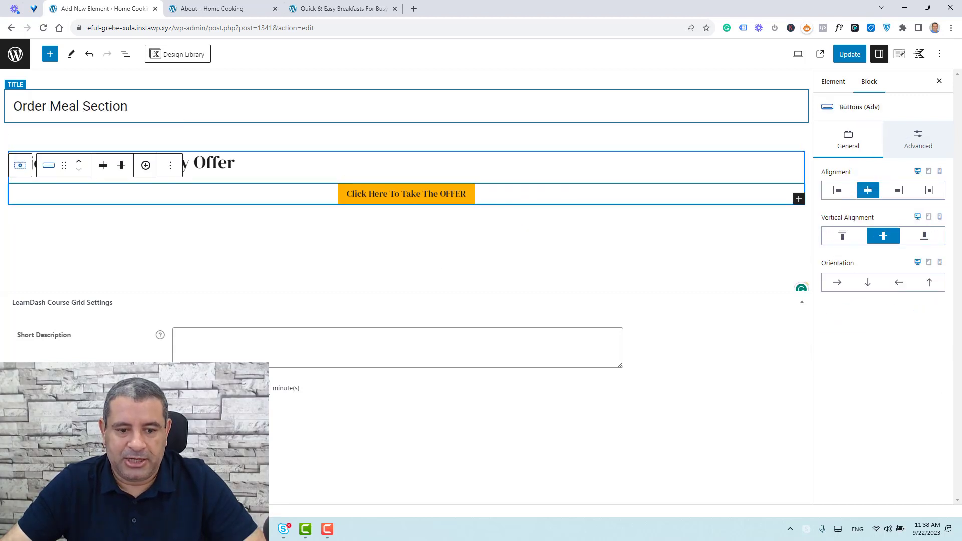
click(20, 165)
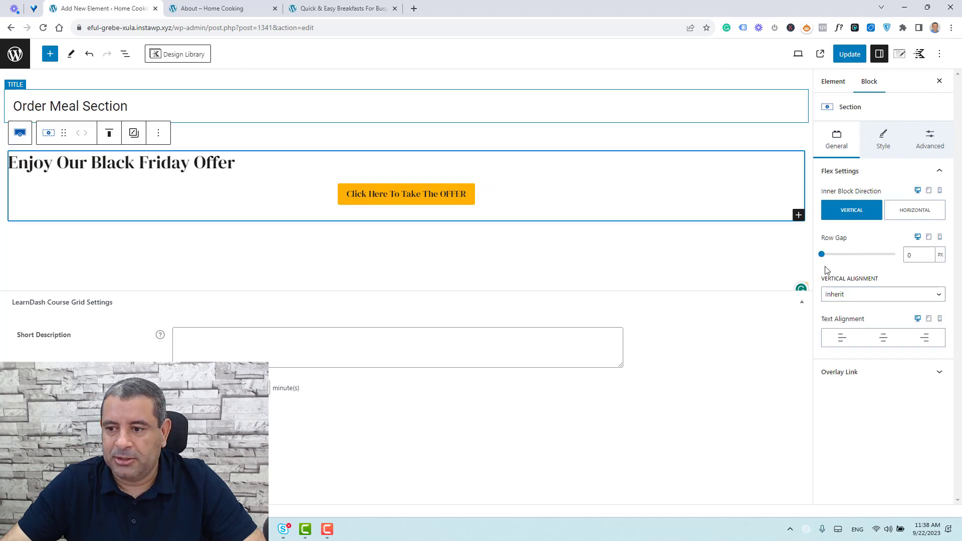
click(916, 212)
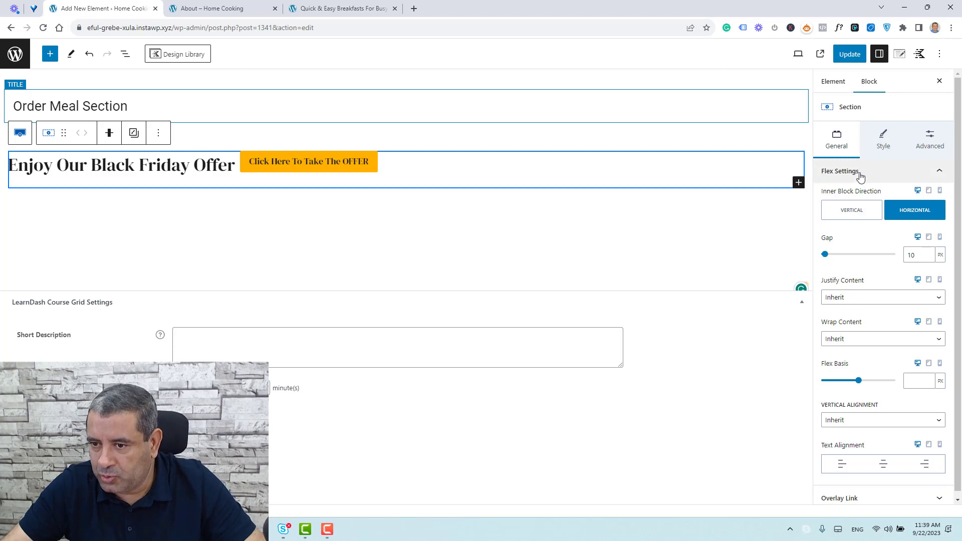
Step: Widen the gap between the heading and button in the section to 99 px
click(882, 144)
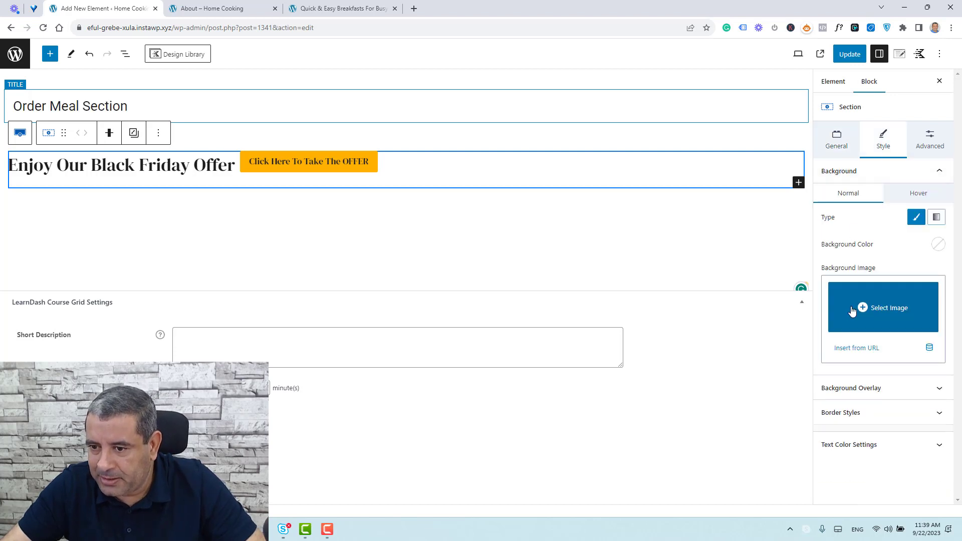
click(836, 140)
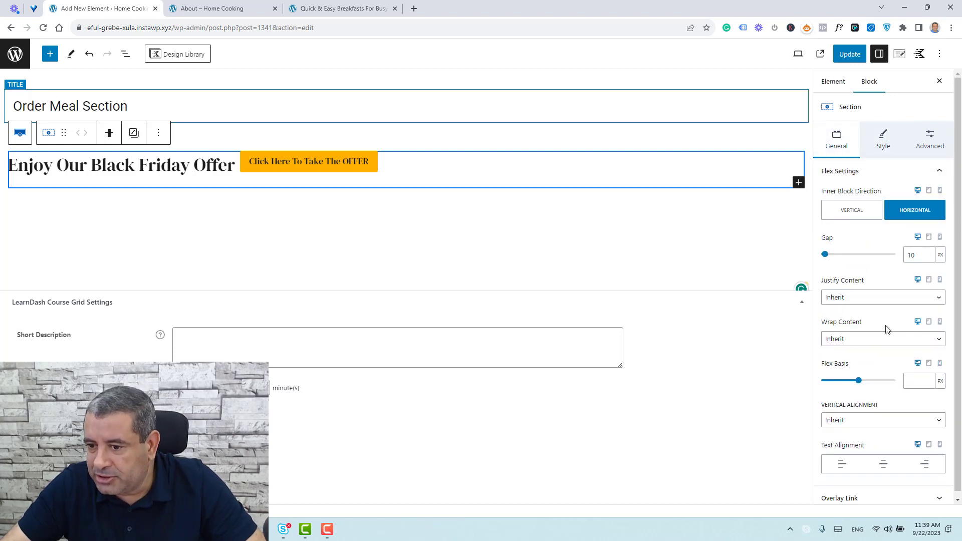
drag(830, 252, 859, 252)
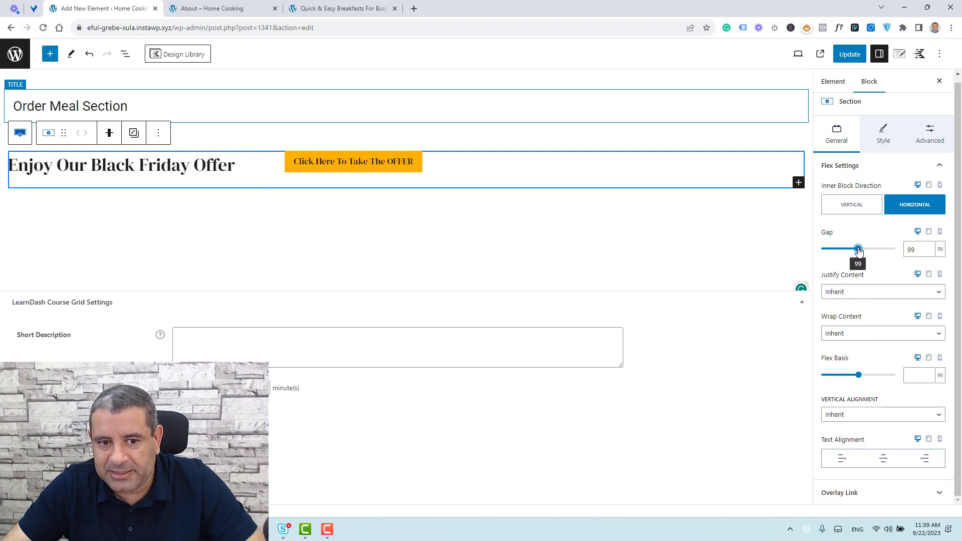
Step: Set the vertical alignment of the Row Layout block to middle
click(59, 511)
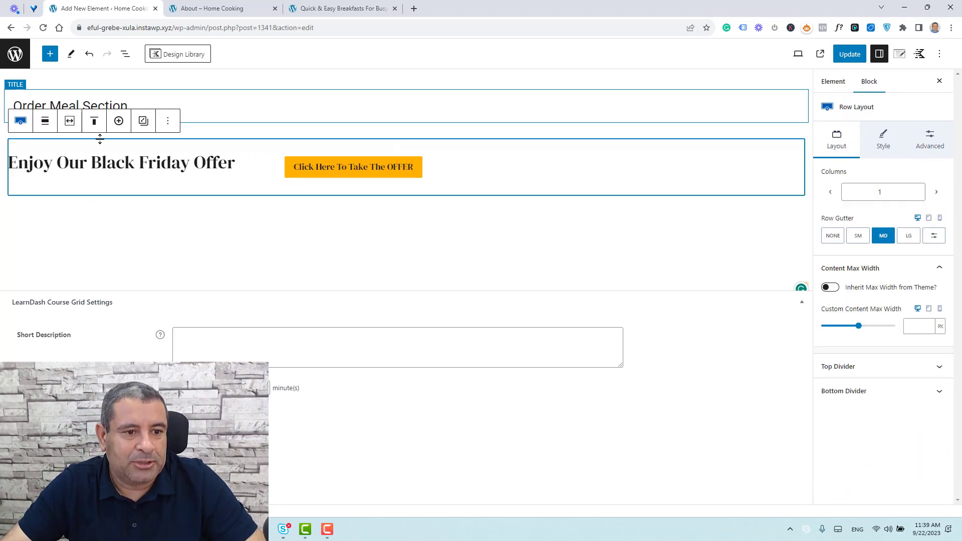
click(95, 121)
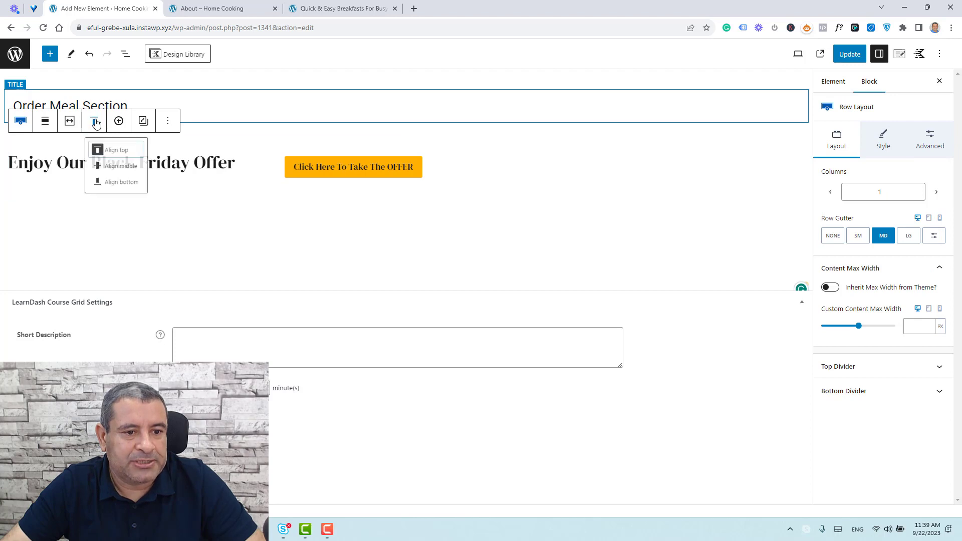
click(116, 174)
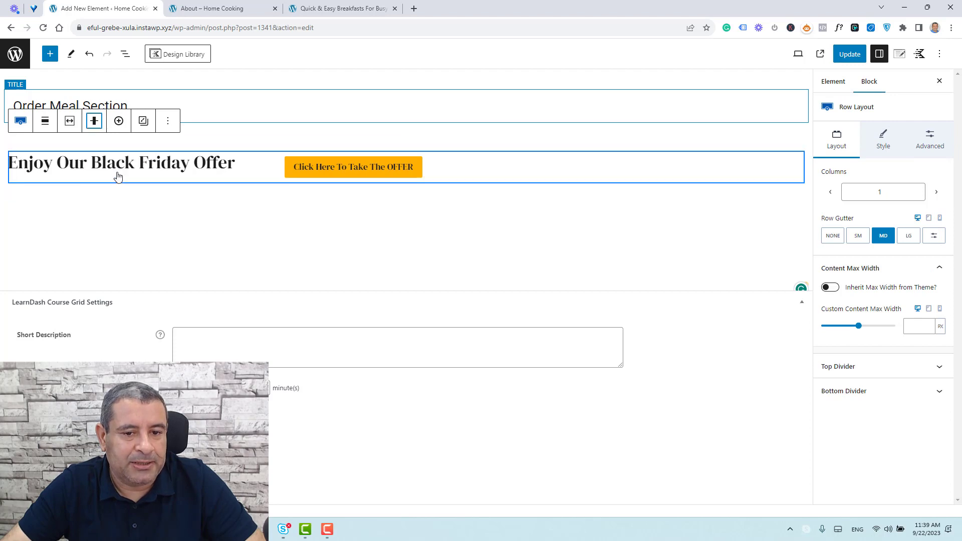
Step: Give the Row Layout block the light beige background color from the theme palette
click(872, 156)
click(939, 244)
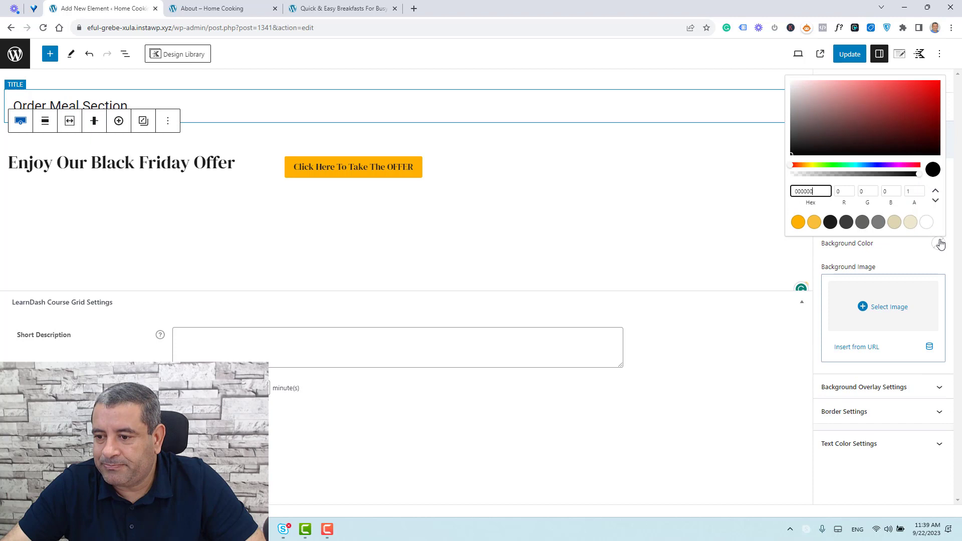
click(911, 226)
click(645, 248)
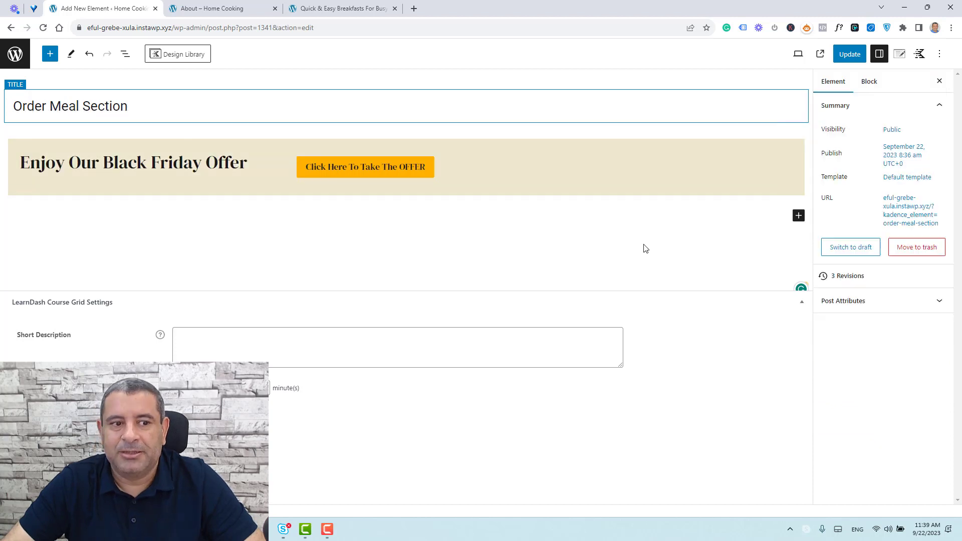
Step: Change the placement of the fixed section element to Fixed On Top
click(898, 55)
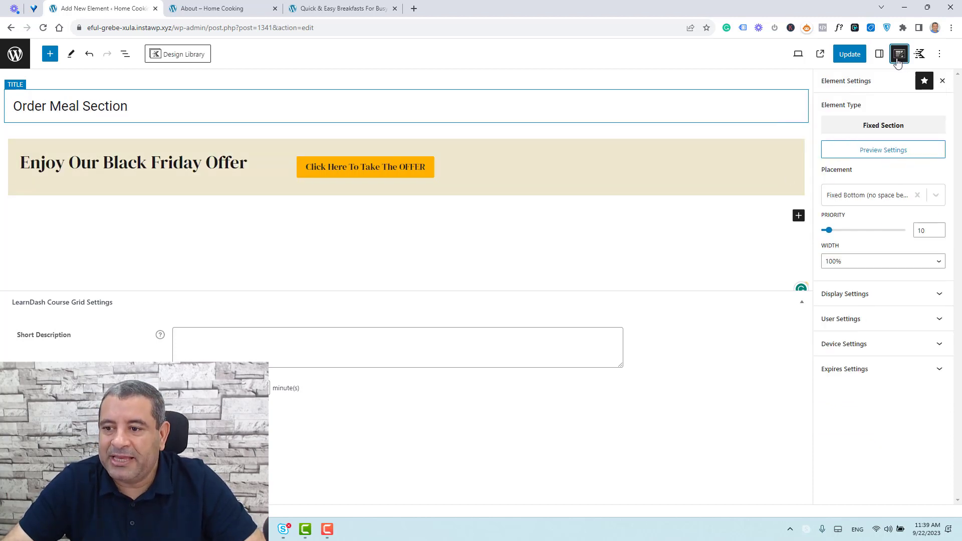
click(889, 195)
scroll(882, 252, up, 3)
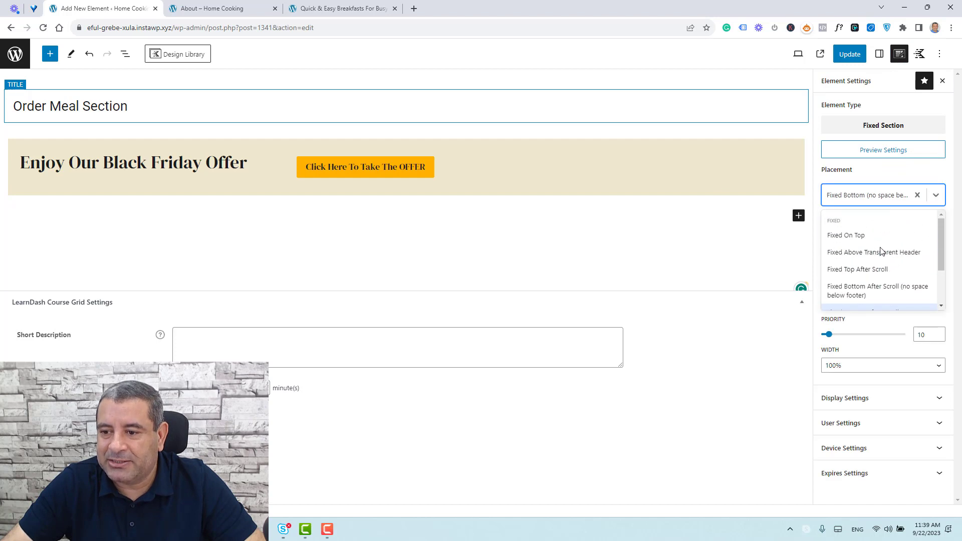
click(847, 235)
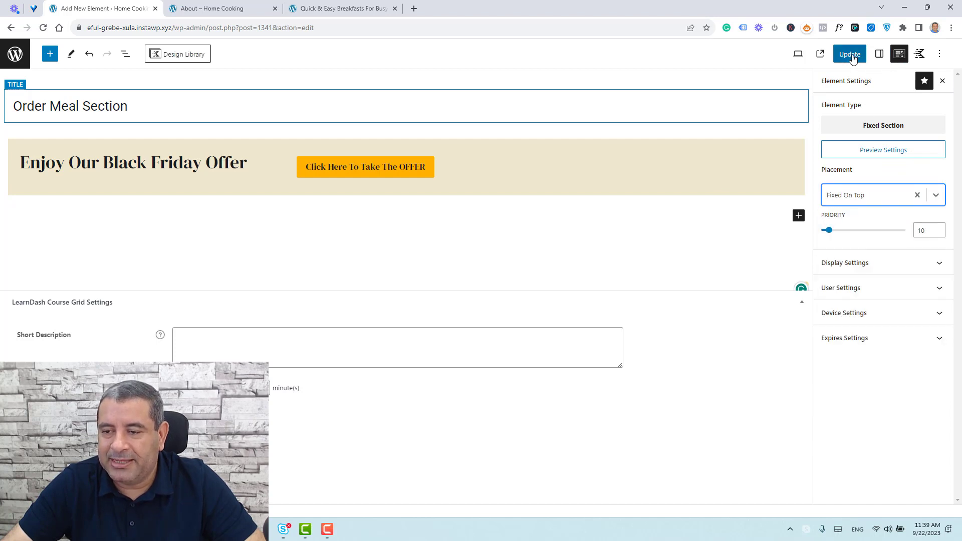
Step: Enable expiry for the element and set its expiration date to December 15, 2023
click(864, 341)
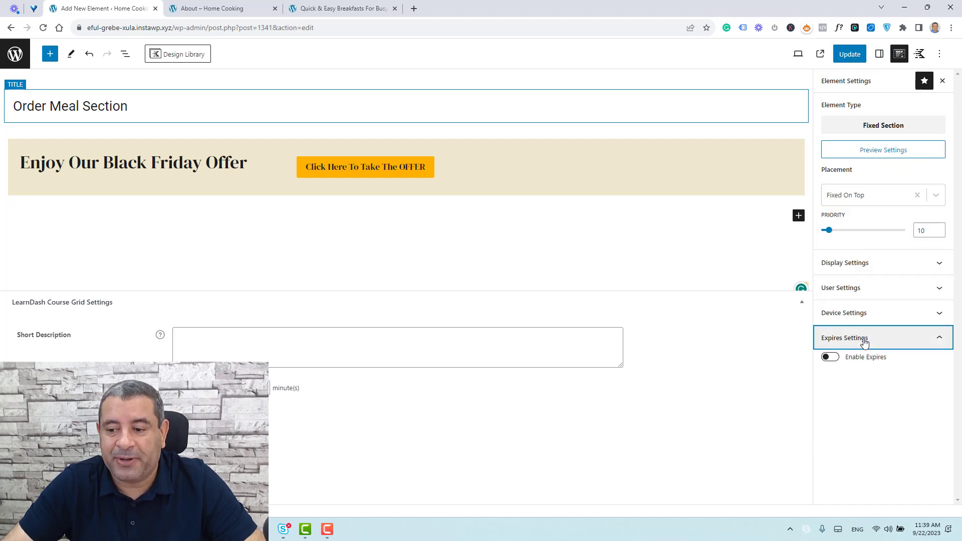
click(830, 356)
scroll(861, 367, down, 2)
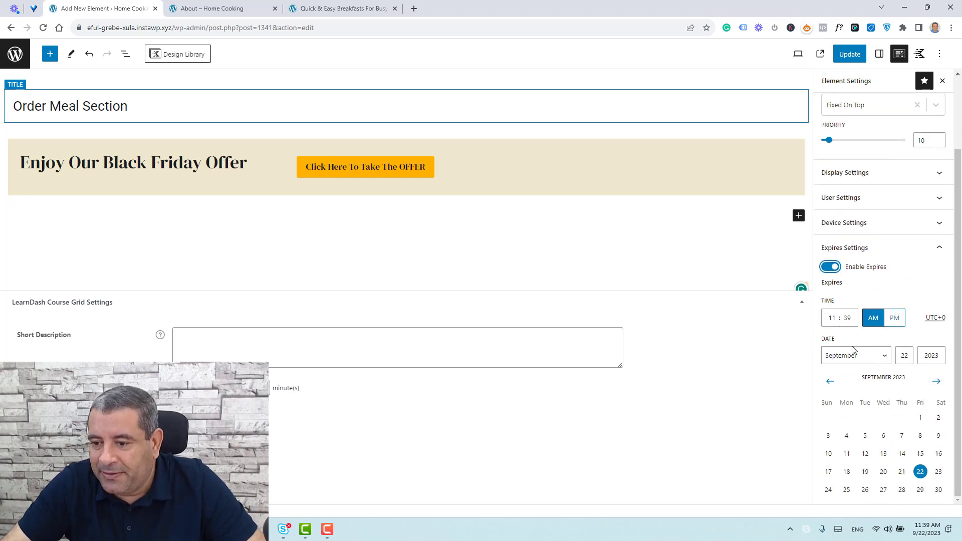
click(856, 355)
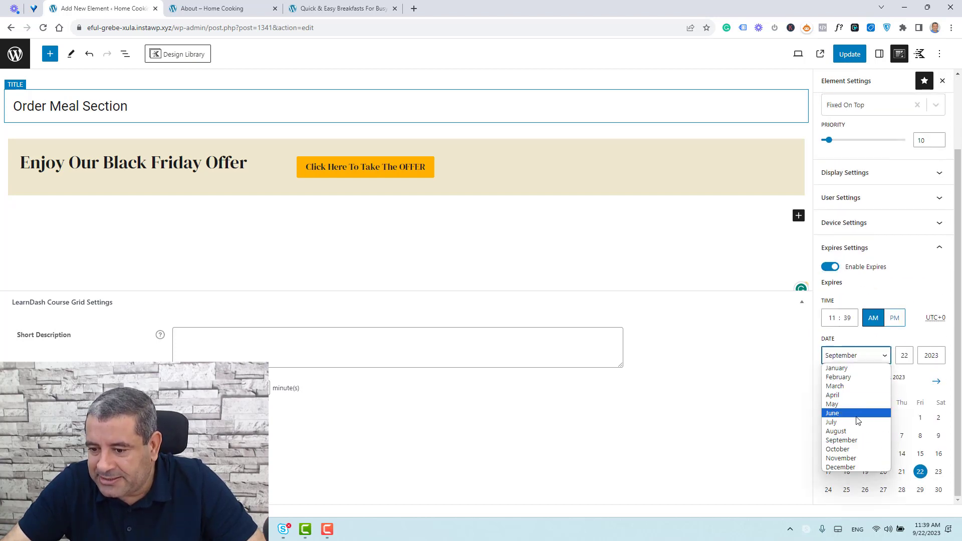
click(759, 465)
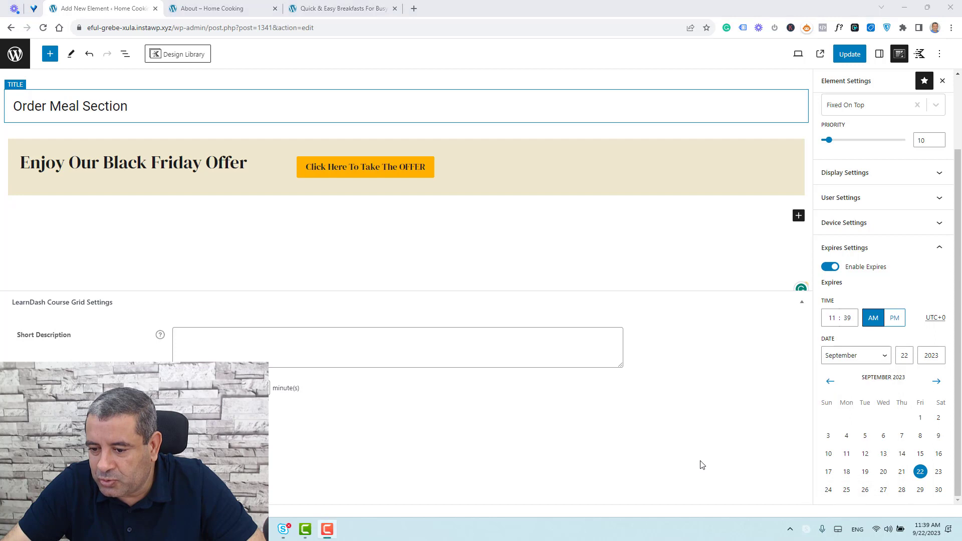
click(845, 359)
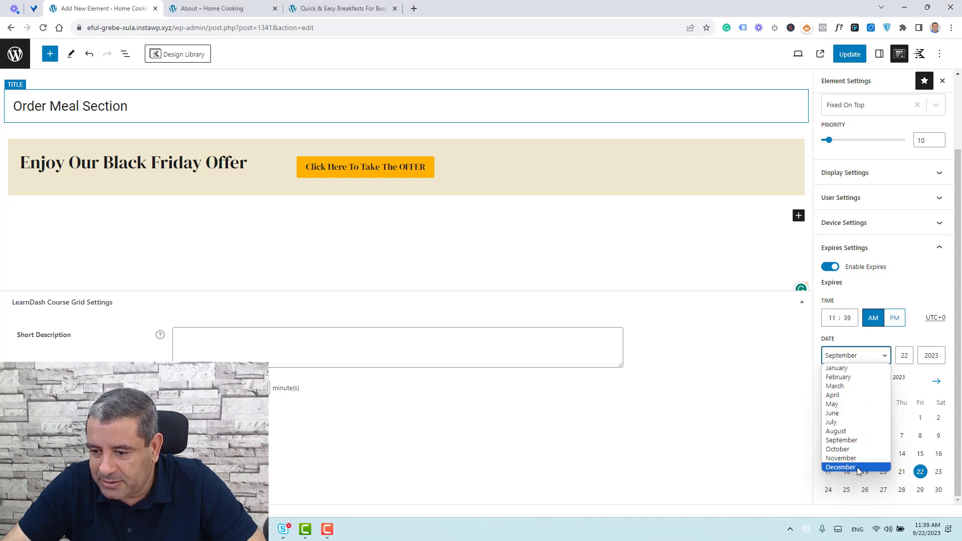
click(858, 470)
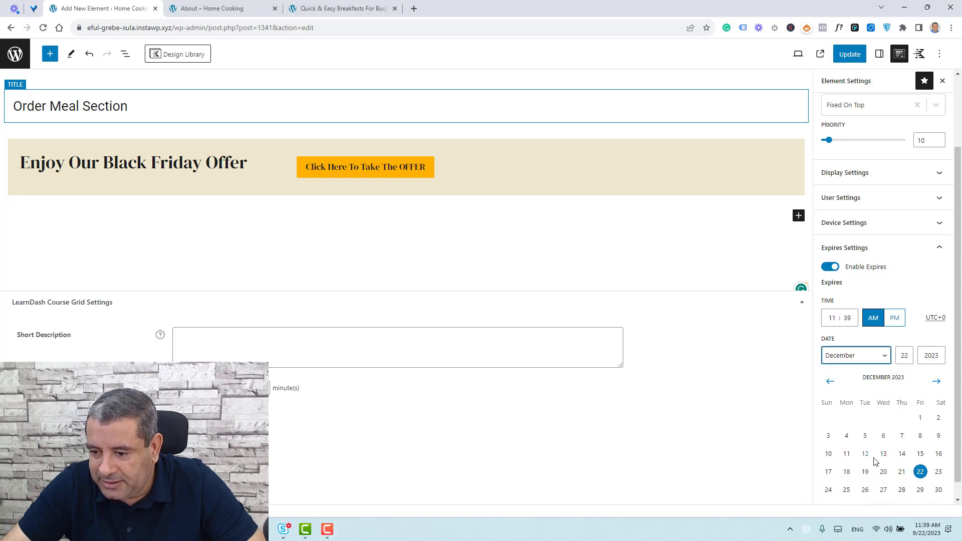
click(920, 455)
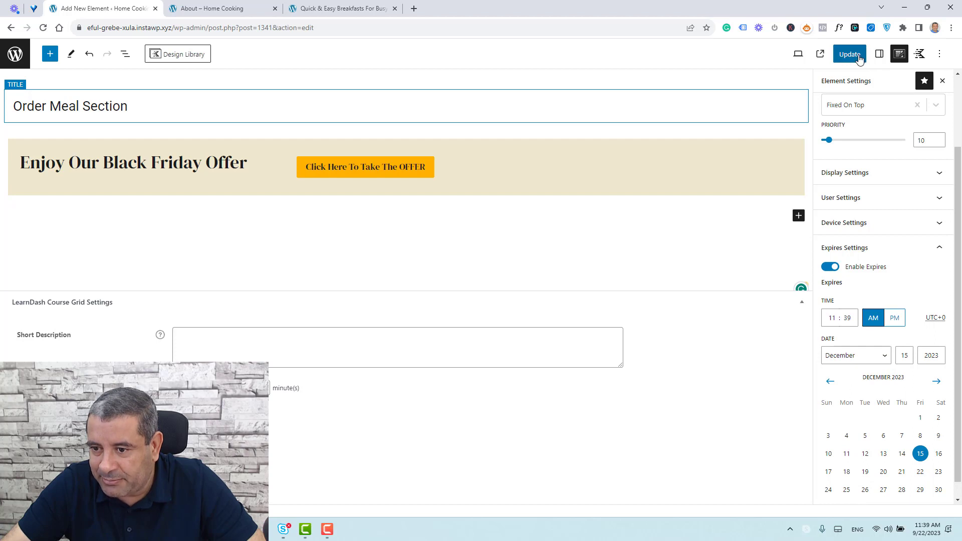
click(876, 250)
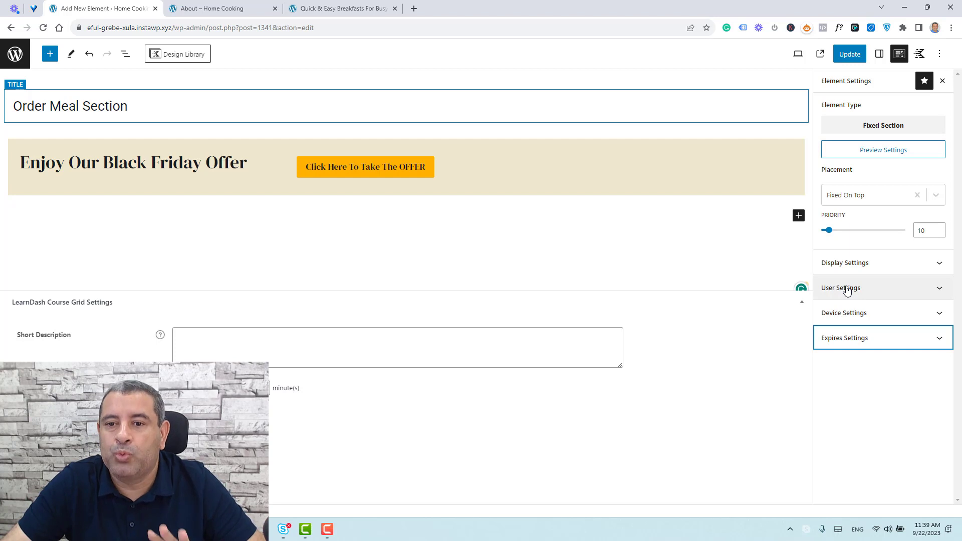
Step: Set the row's vertical alignment to top and update the element
click(308, 145)
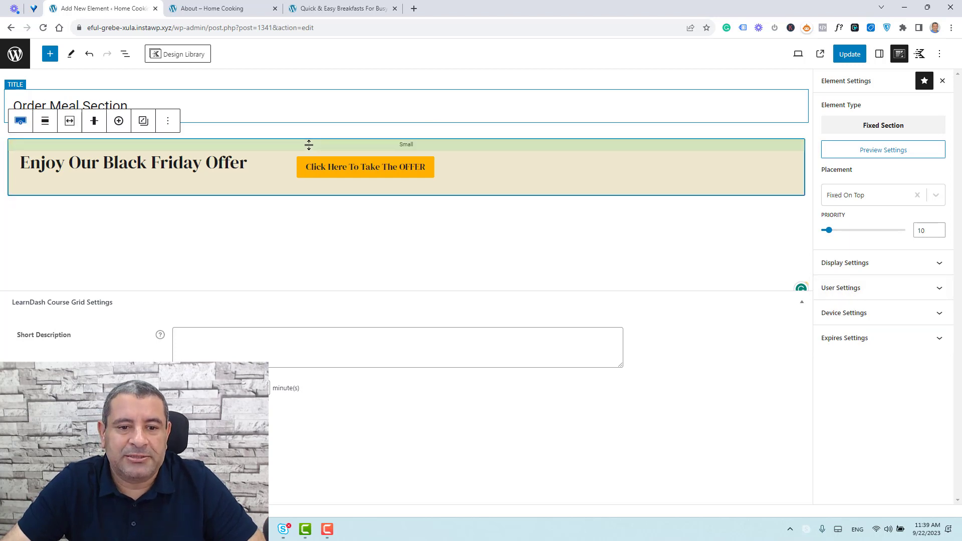
click(98, 127)
click(142, 172)
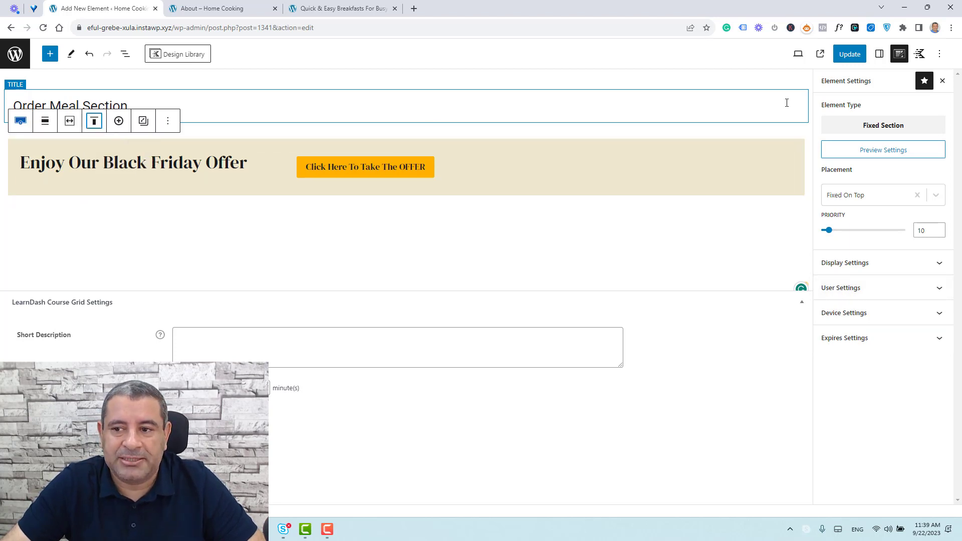
click(849, 54)
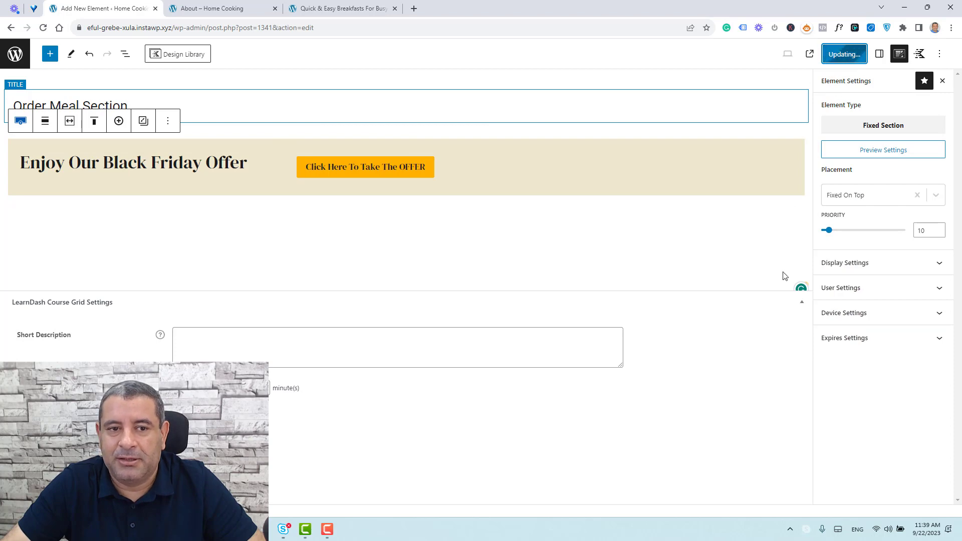
Step: Reload the site's About page and check how the offer bar behaves along the whole page
click(244, 6)
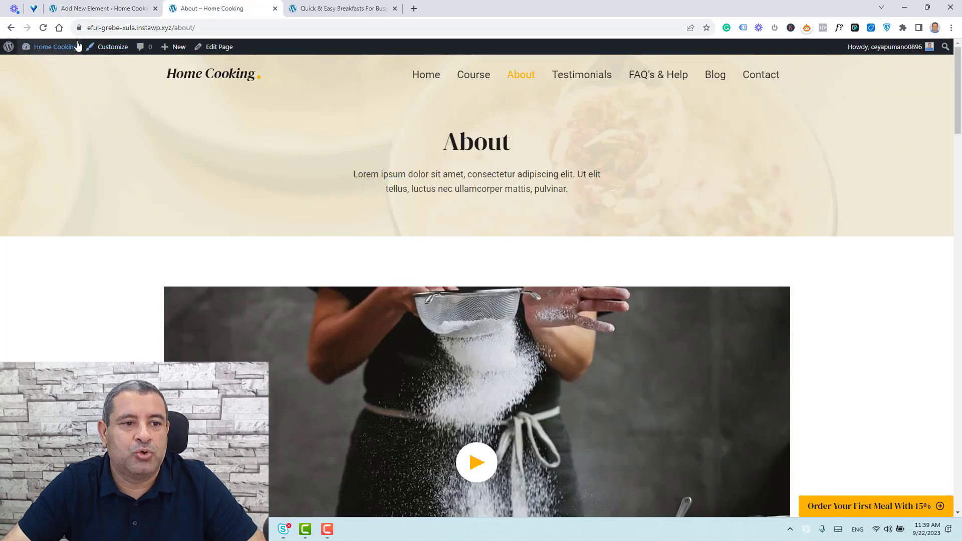
click(43, 28)
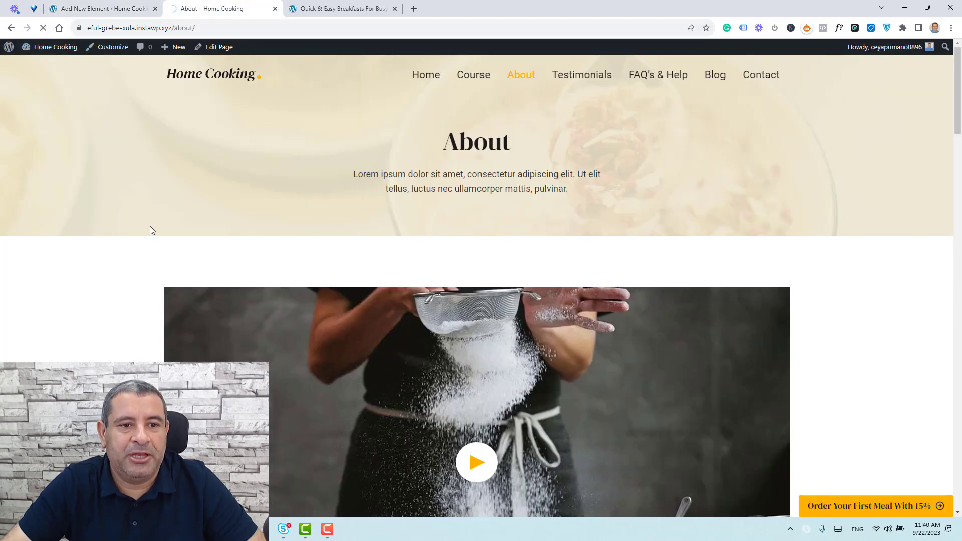
scroll(318, 145, down, 2)
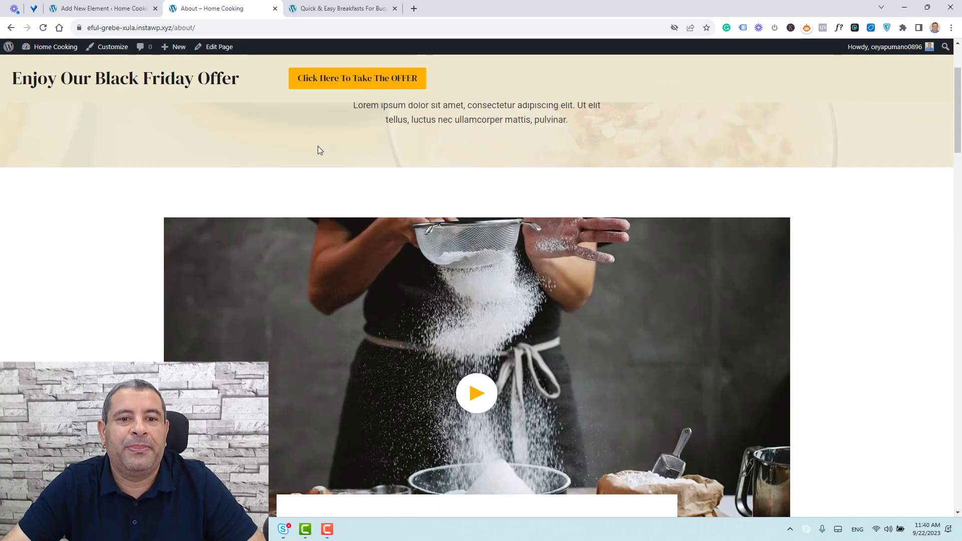
scroll(317, 146, down, 10)
scroll(143, 189, down, 6)
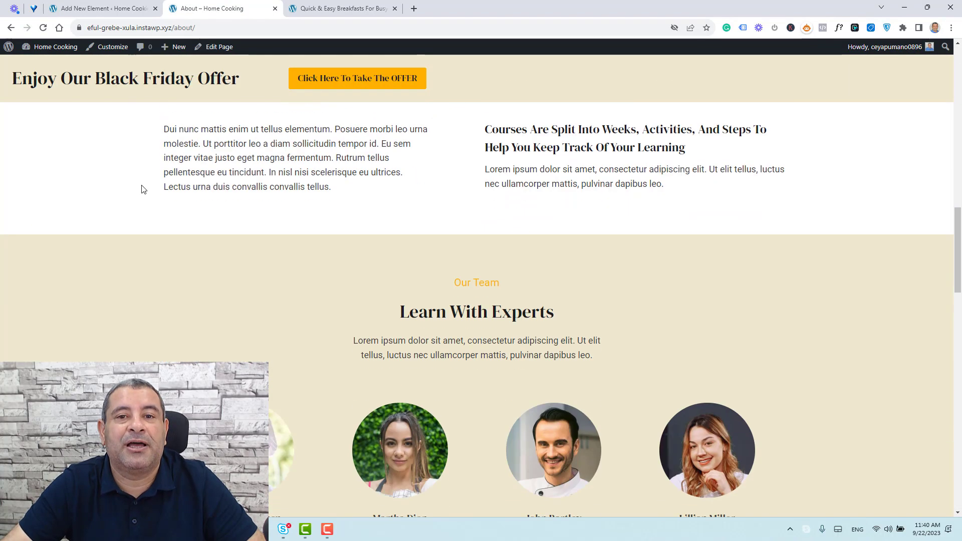
scroll(402, 133, up, 15)
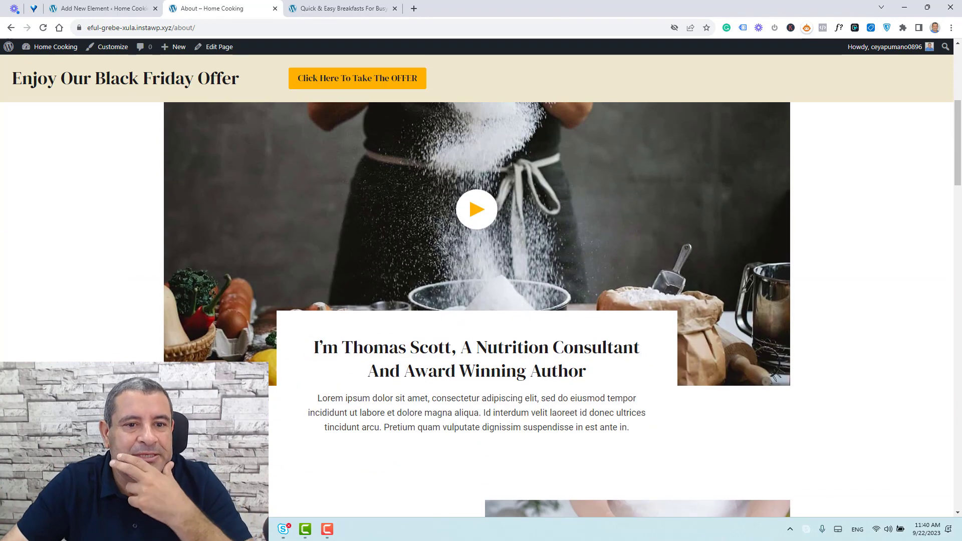
scroll(403, 138, up, 6)
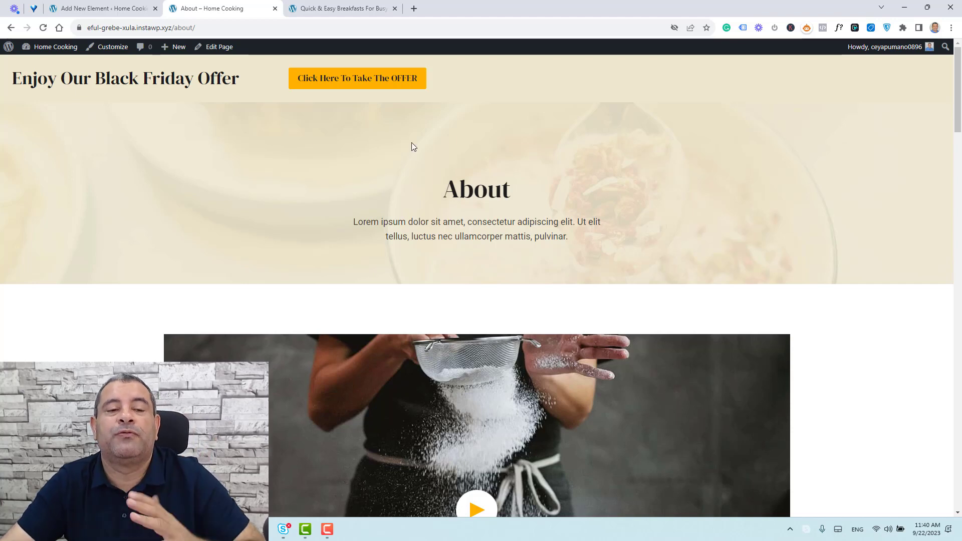
Step: Return to the offer bar element and review its other fixed placement options
click(100, 8)
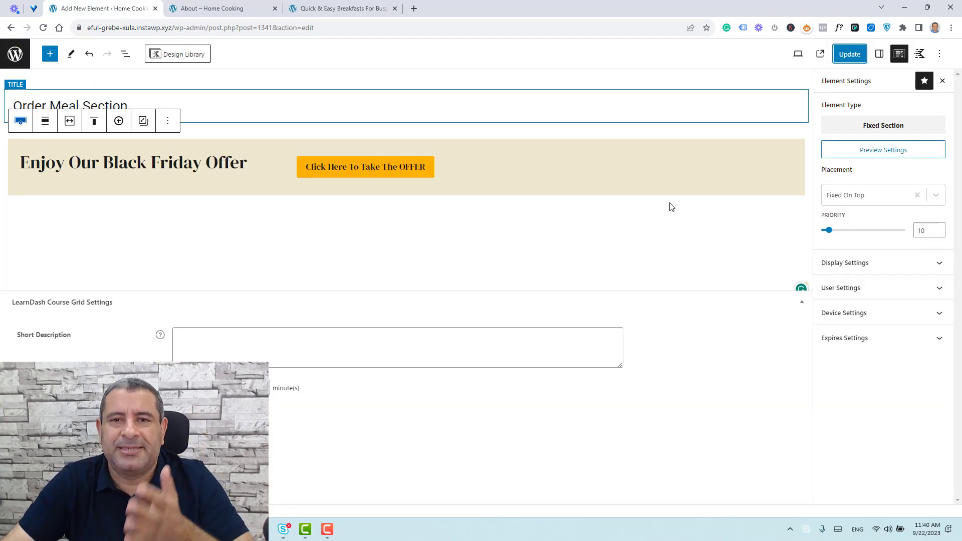
click(845, 196)
scroll(872, 273, down, 1)
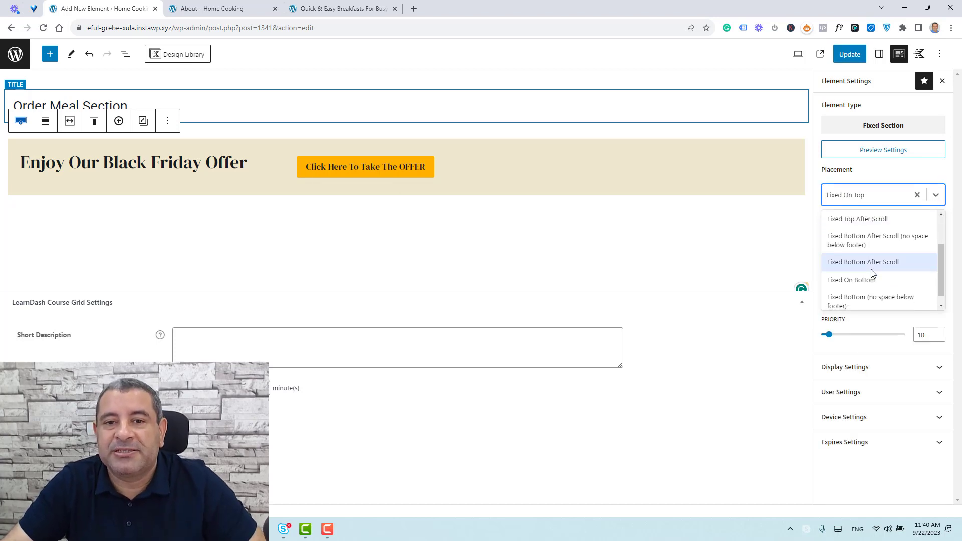
Step: Update the offer bar element, and switch both CTA Section and Order Meal Section to draft in the Elements list
click(850, 54)
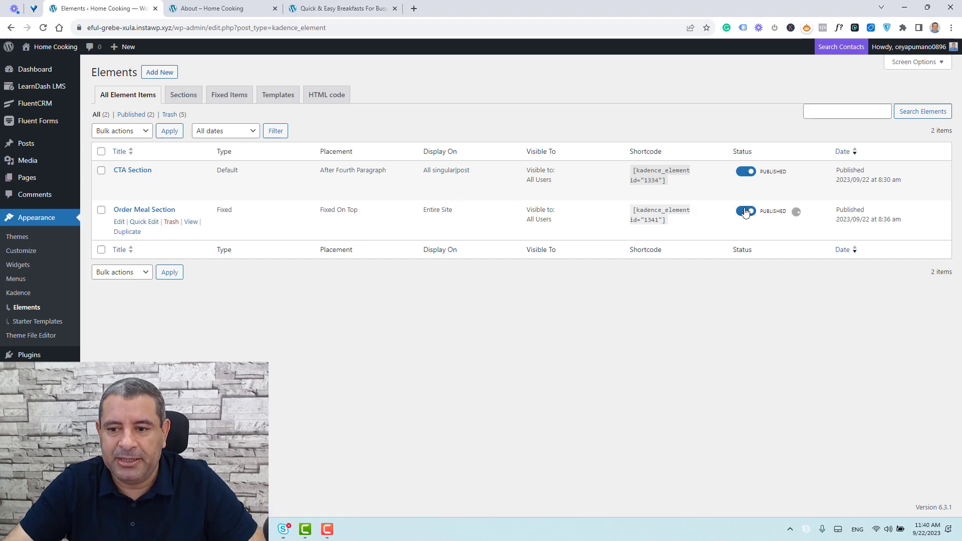
click(746, 172)
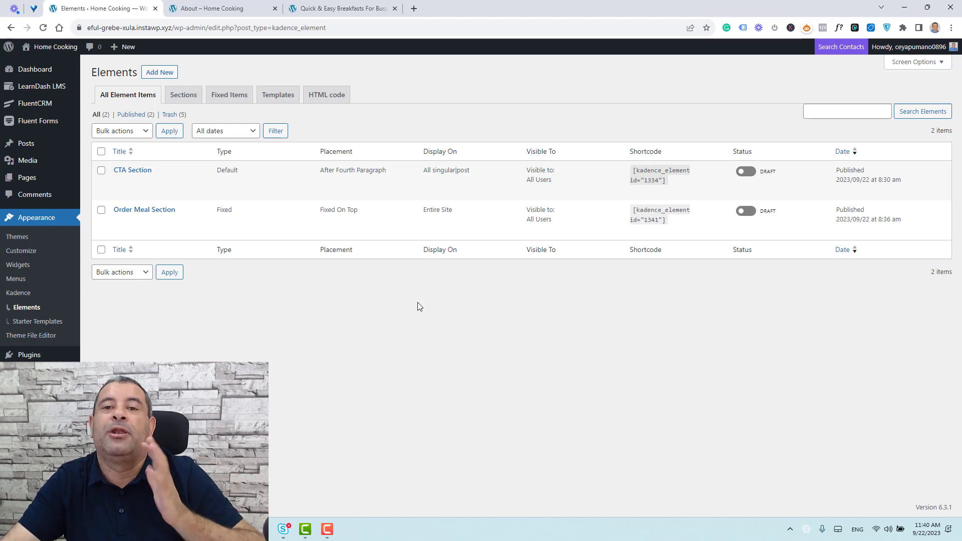
Step: Create a new element of type Template and title it "Posts"
click(158, 74)
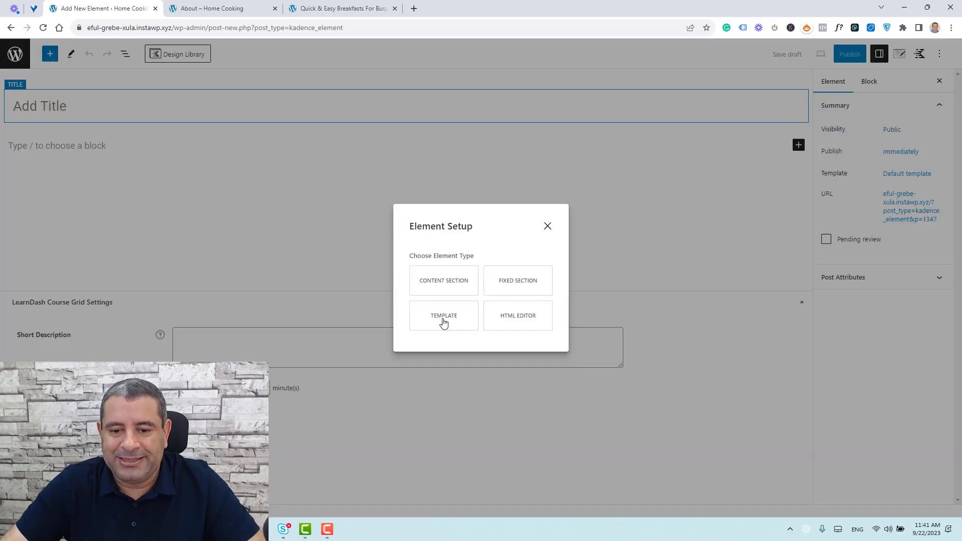
click(443, 323)
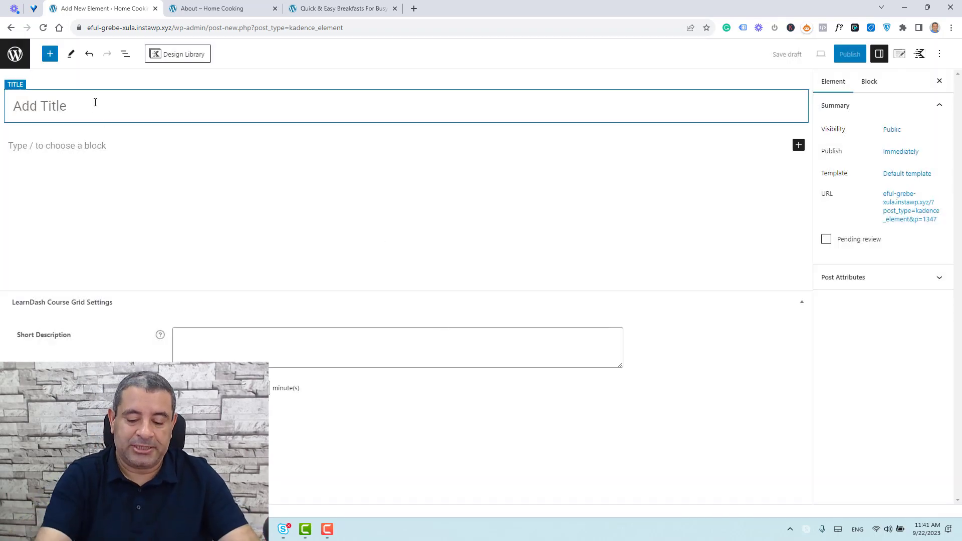
text(pO)
key(BackSpace)
key(BackSpace)
text(Posts)
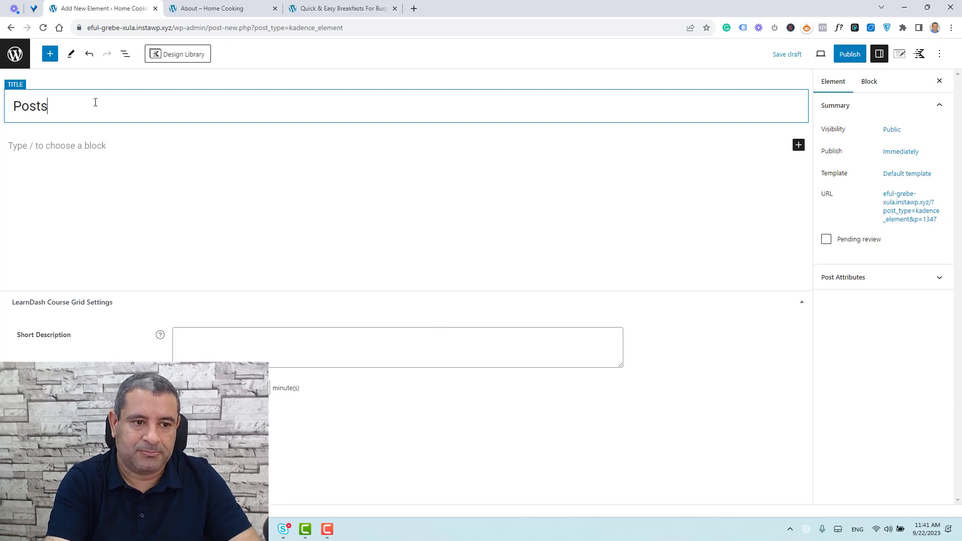
Step: Complete the element title as "Posts Template" and insert a one-column Row Layout block below it
text( Template)
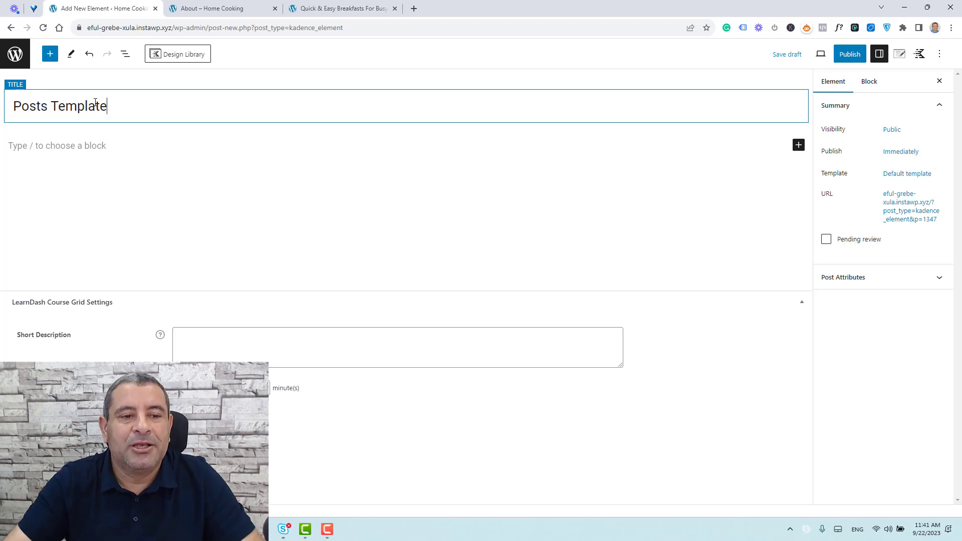
click(799, 145)
click(720, 232)
key(Return)
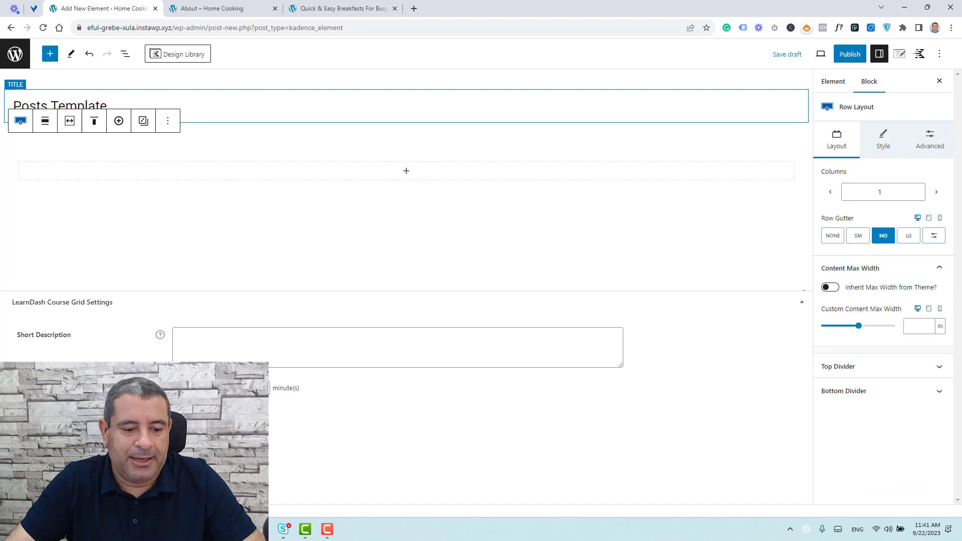
Step: Give the row a dynamic background image that uses the Featured Image URL
click(883, 146)
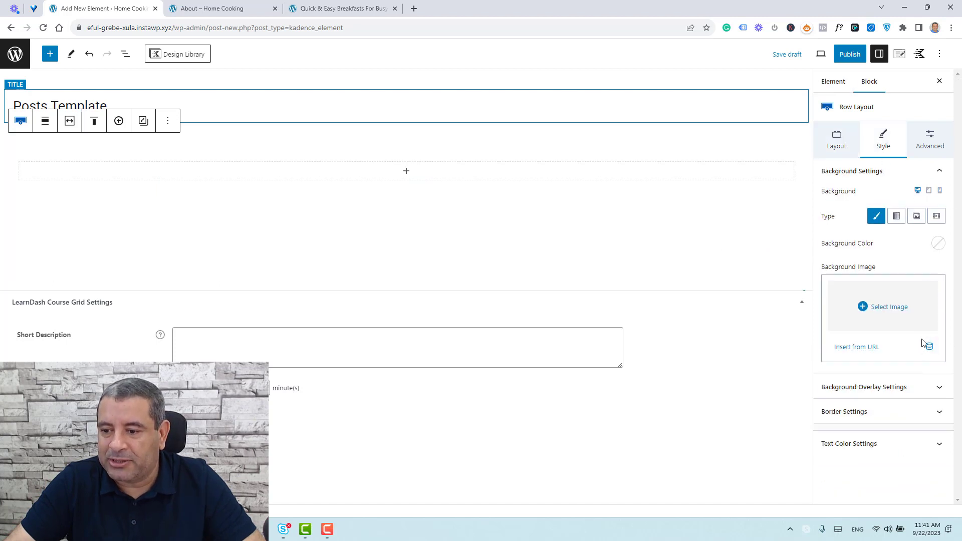
click(929, 349)
click(820, 374)
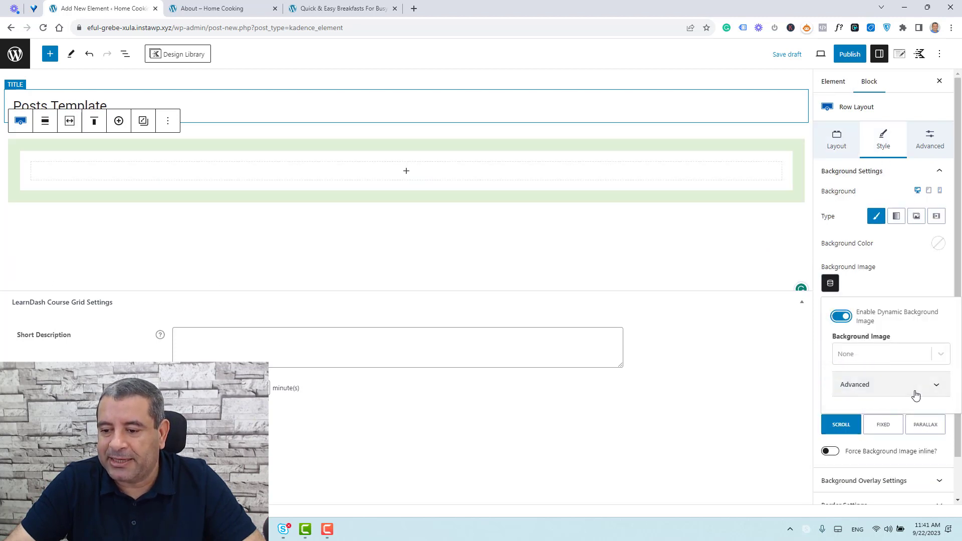
click(892, 354)
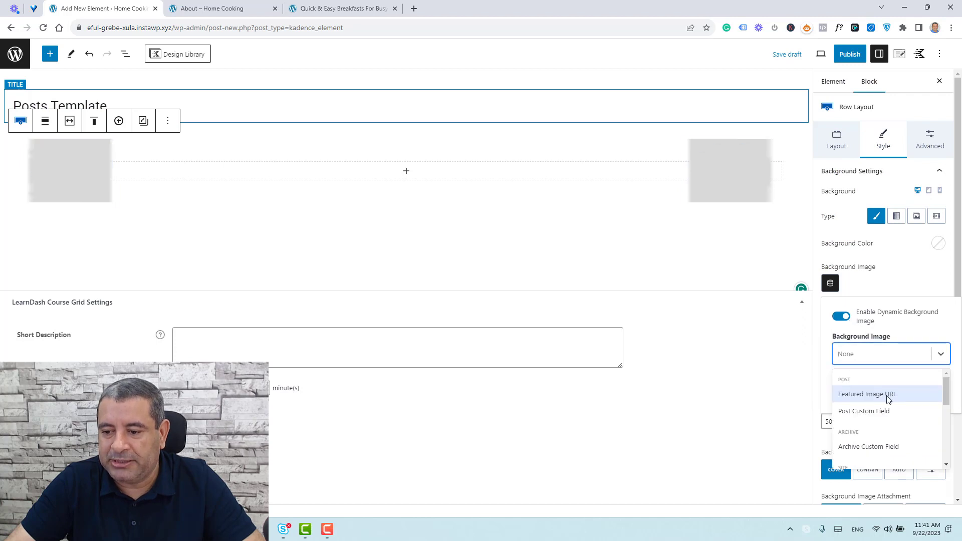
click(888, 395)
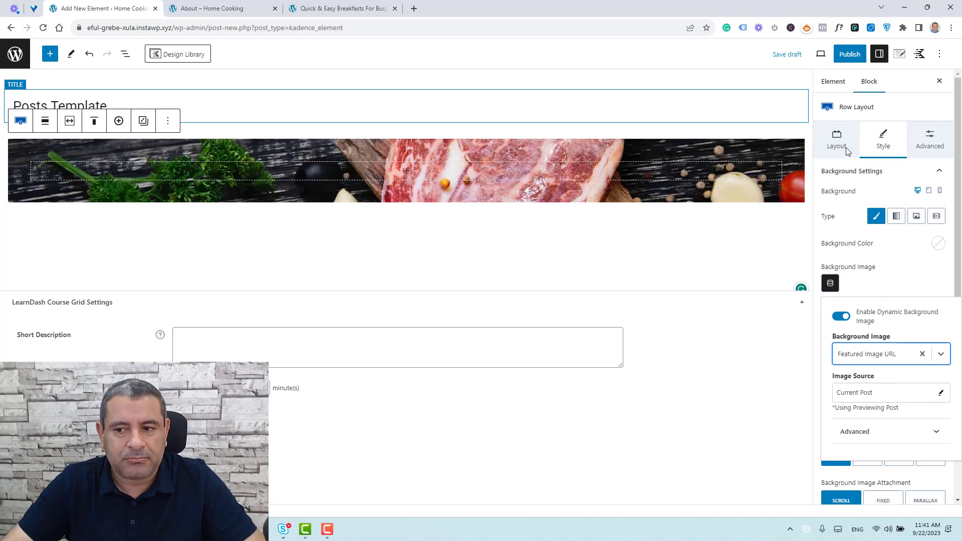
Step: Set the row's minimum height to 550 px and align its content vertically to the middle
click(932, 146)
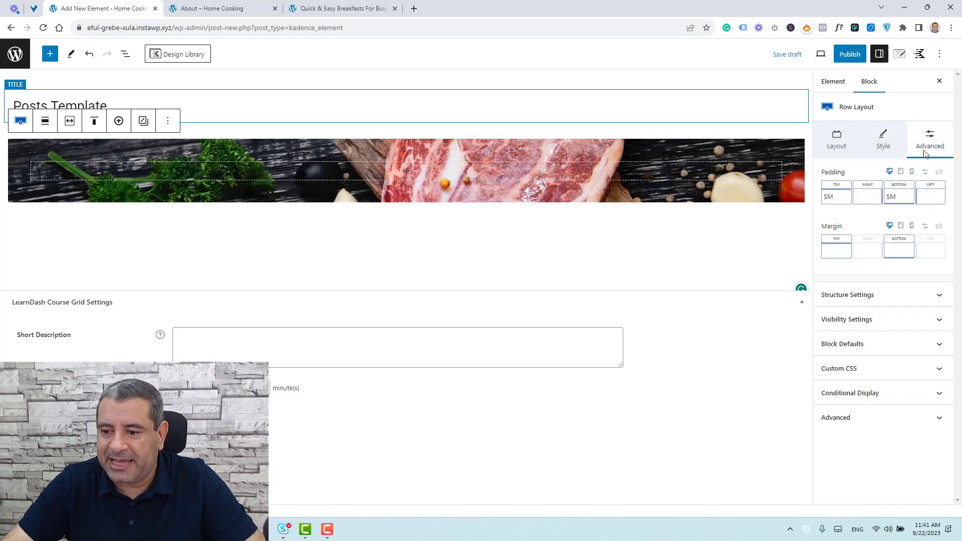
click(853, 296)
click(920, 371)
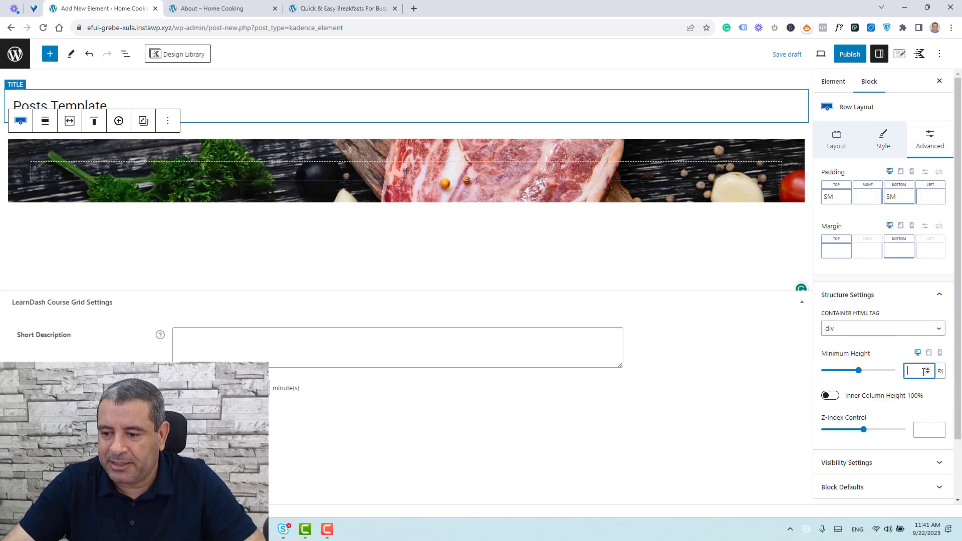
text(550)
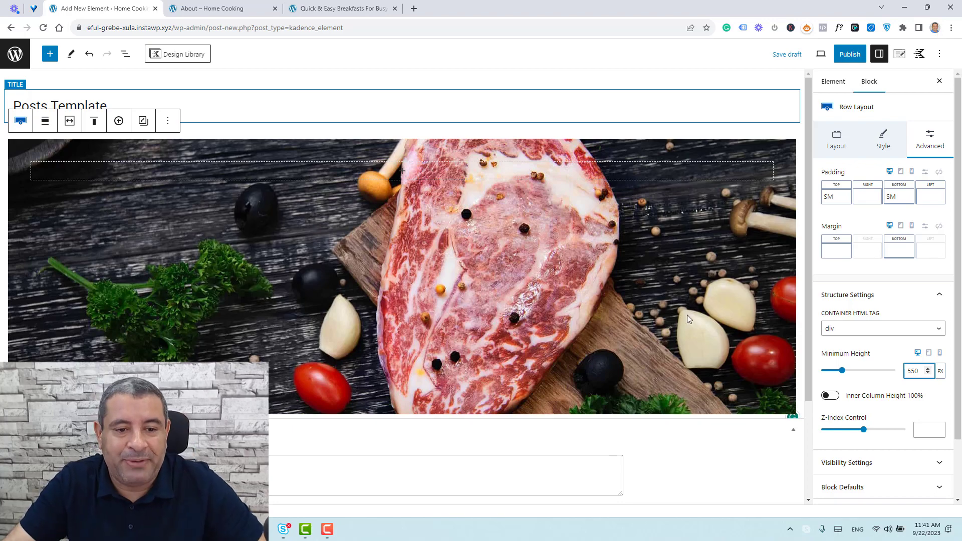
click(93, 126)
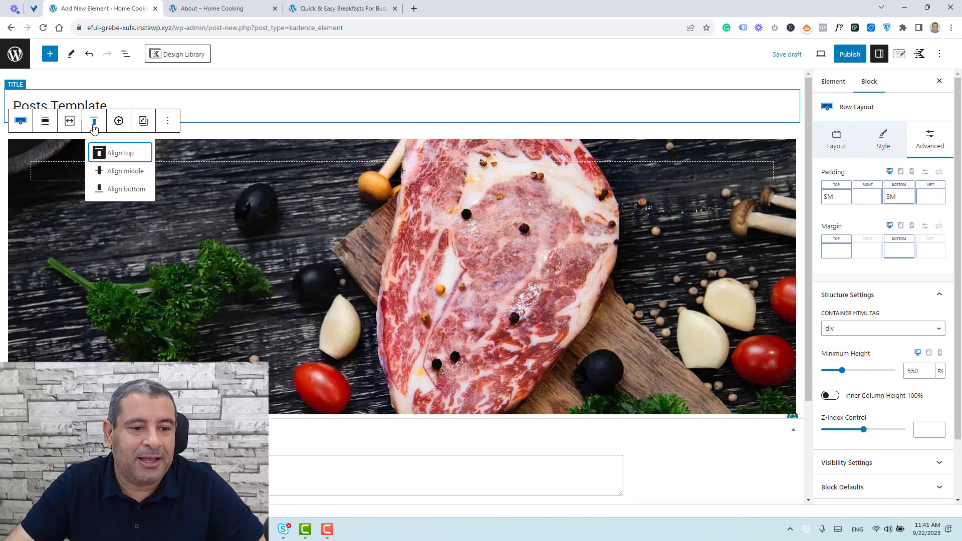
click(111, 173)
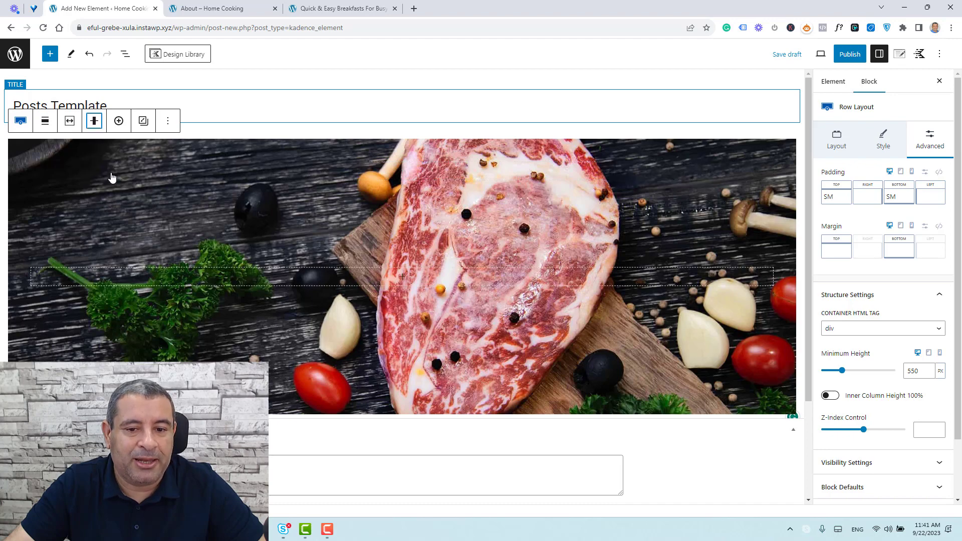
Step: Add a black palette-color overlay to the row's background and set the overlay opacity to about 82
click(883, 141)
scroll(904, 323, down, 3)
click(902, 440)
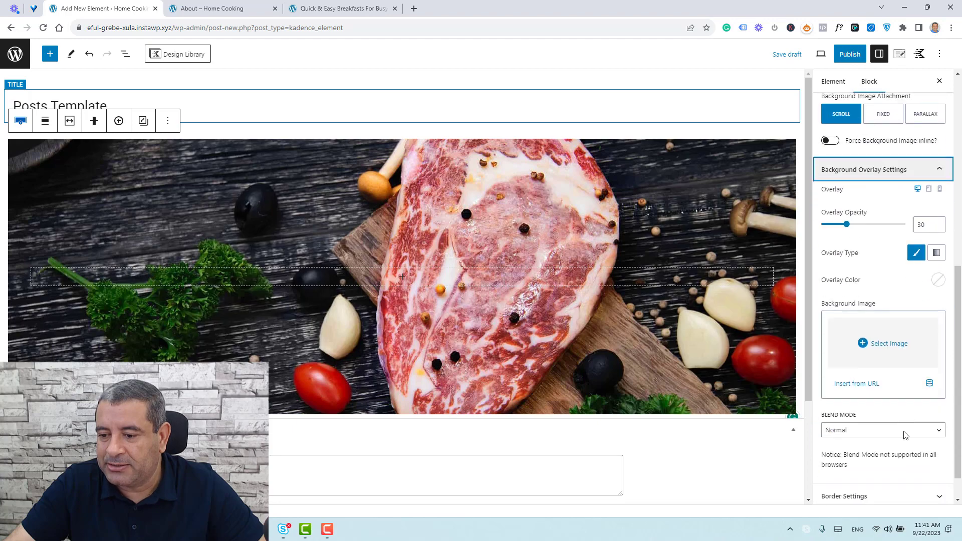
click(938, 268)
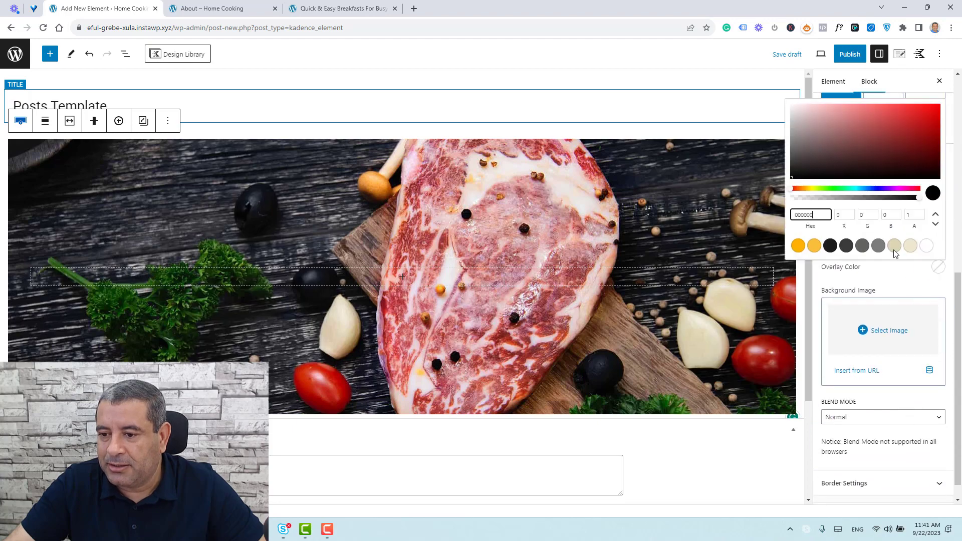
click(830, 246)
click(881, 282)
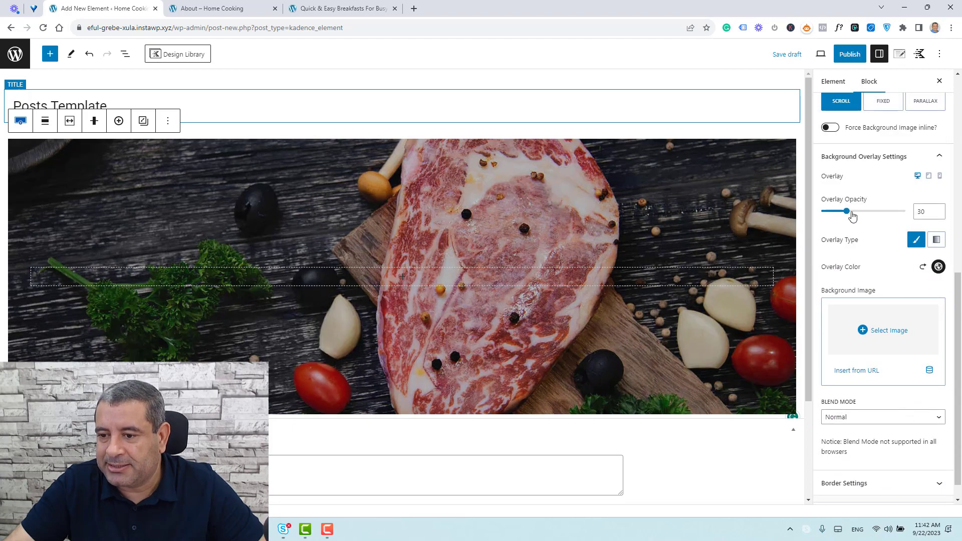
drag(851, 215, 888, 211)
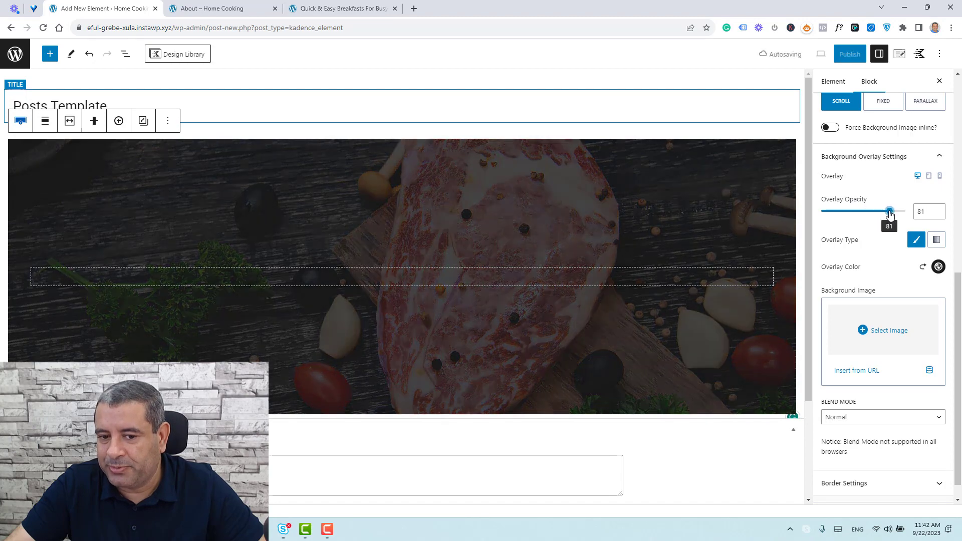
Step: Insert a Text (Adv) block in the row and fill it with the dynamic Post Title of the current post
click(327, 280)
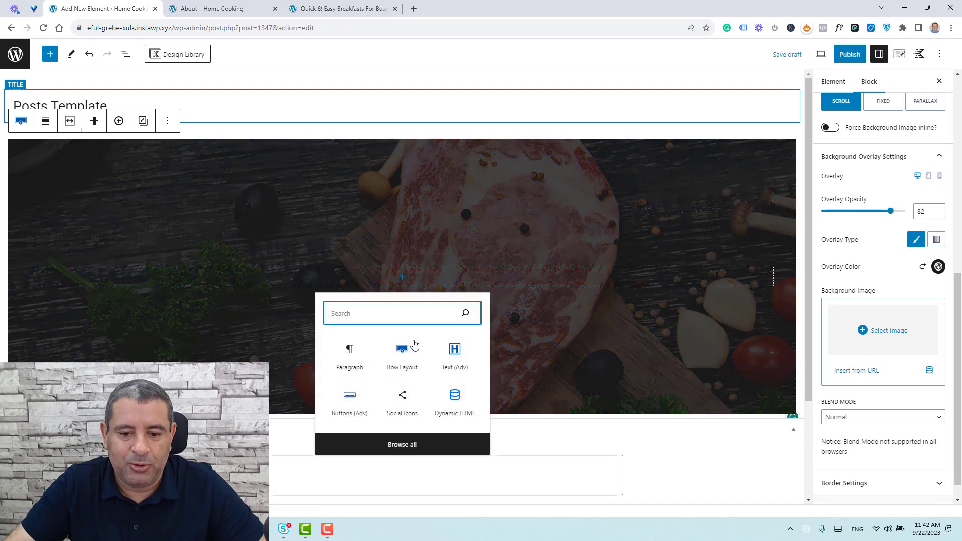
click(456, 367)
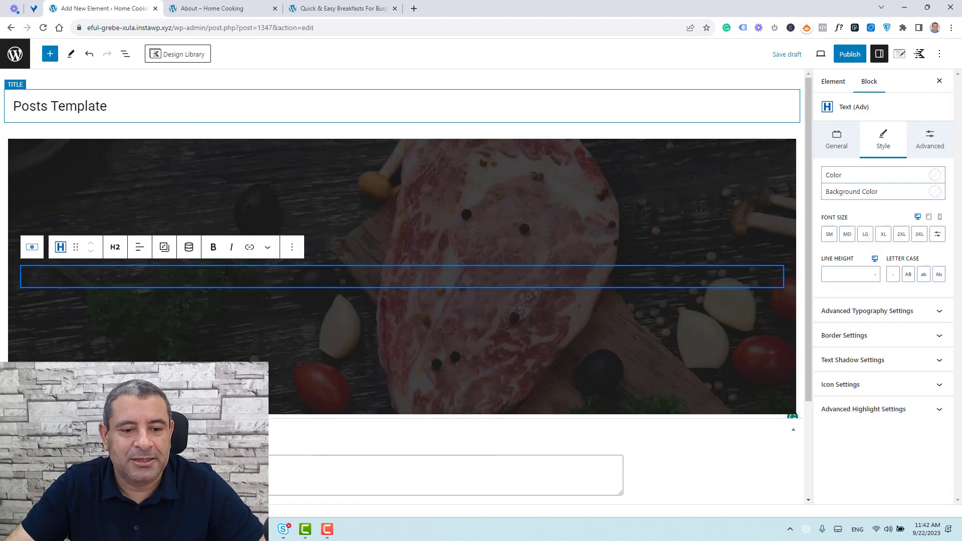
click(188, 248)
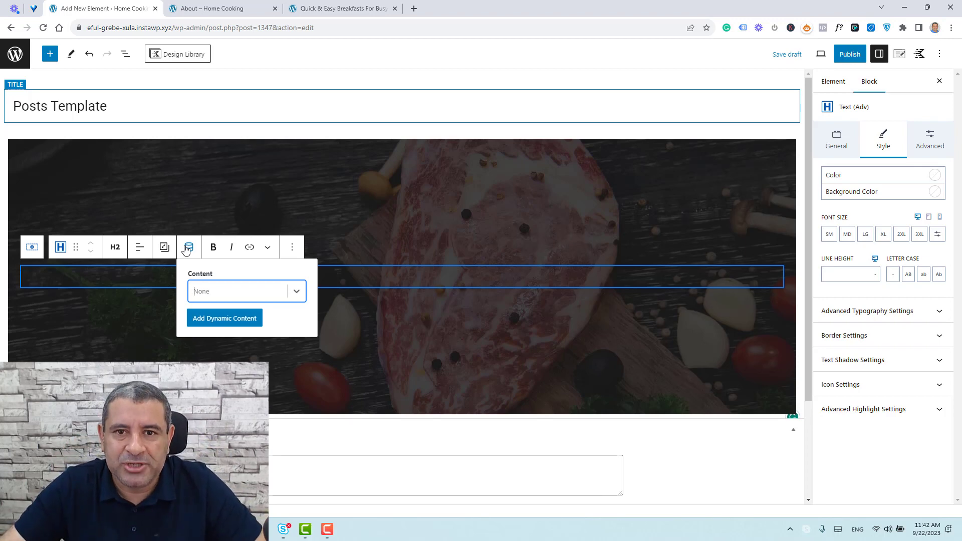
click(298, 295)
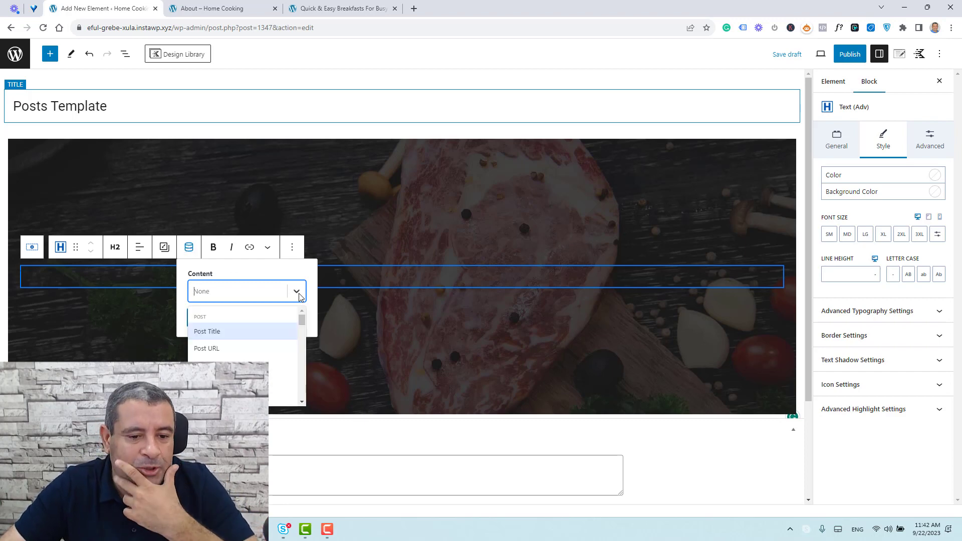
click(250, 334)
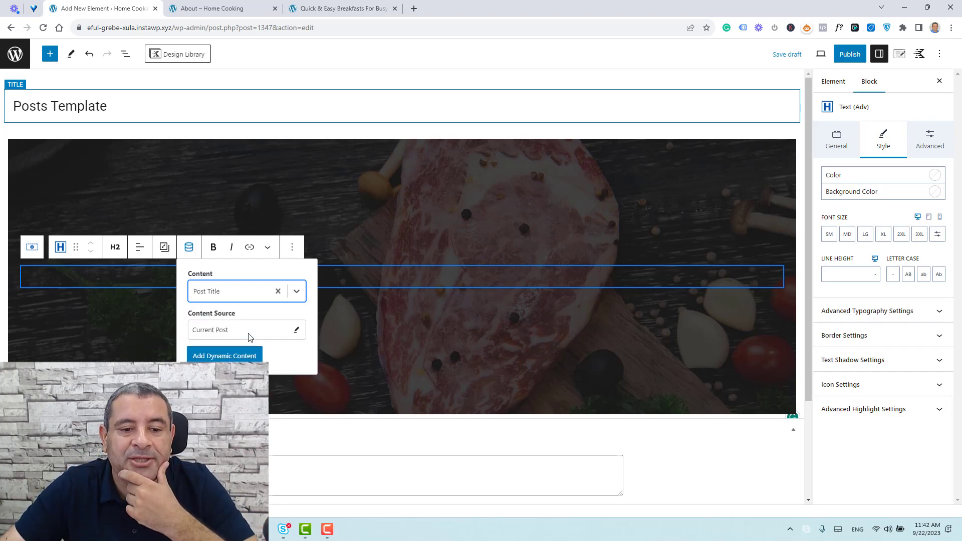
click(249, 359)
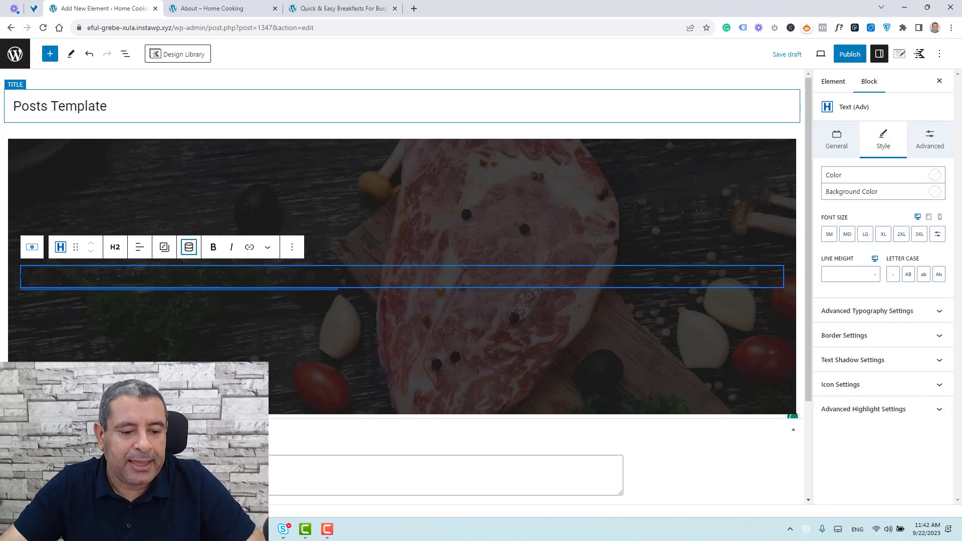
Step: Set the row's text color to the white palette color
click(398, 262)
scroll(905, 251, down, 4)
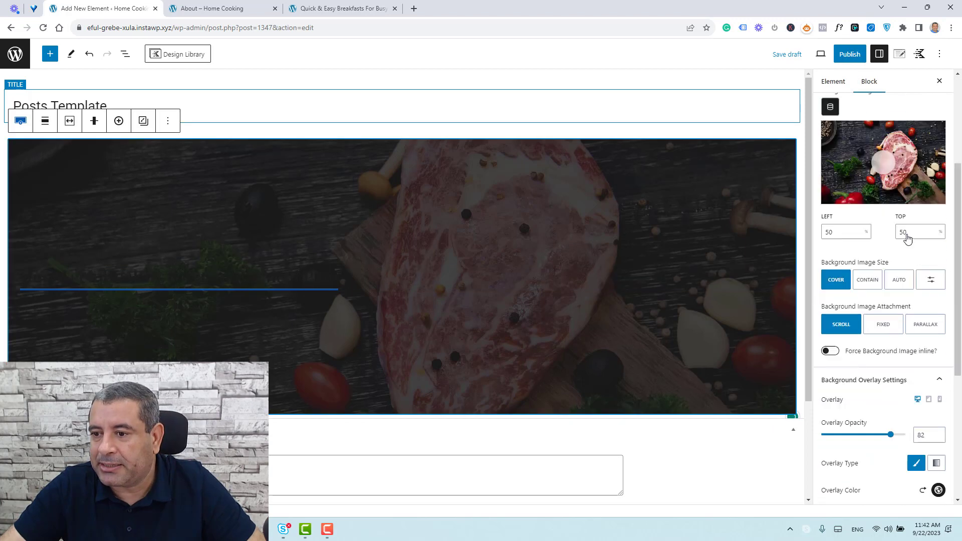
scroll(907, 304, up, 4)
click(837, 140)
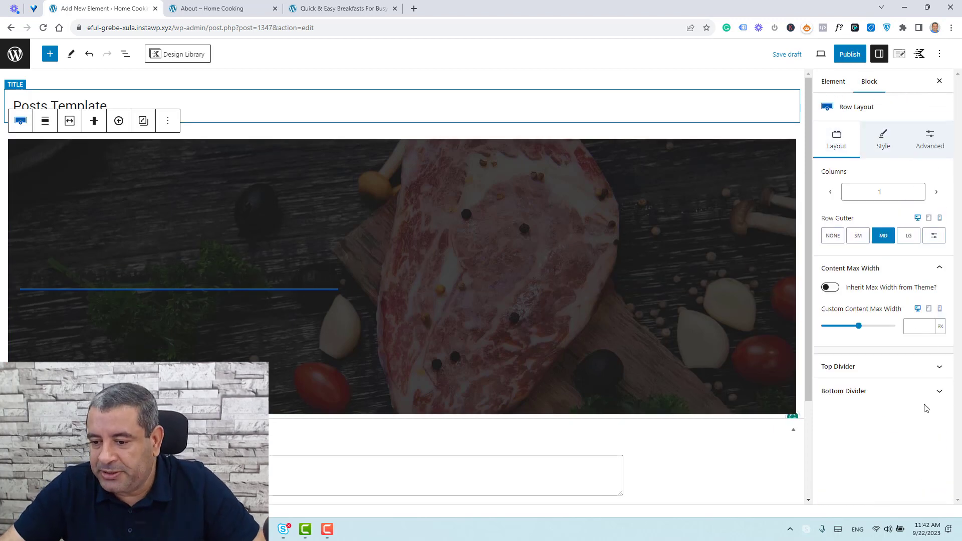
click(889, 147)
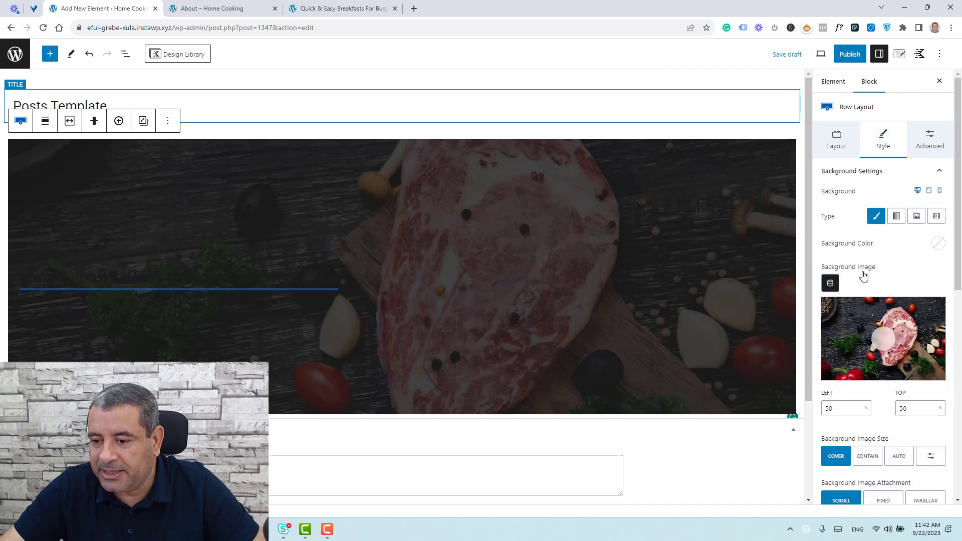
scroll(879, 464, down, 8)
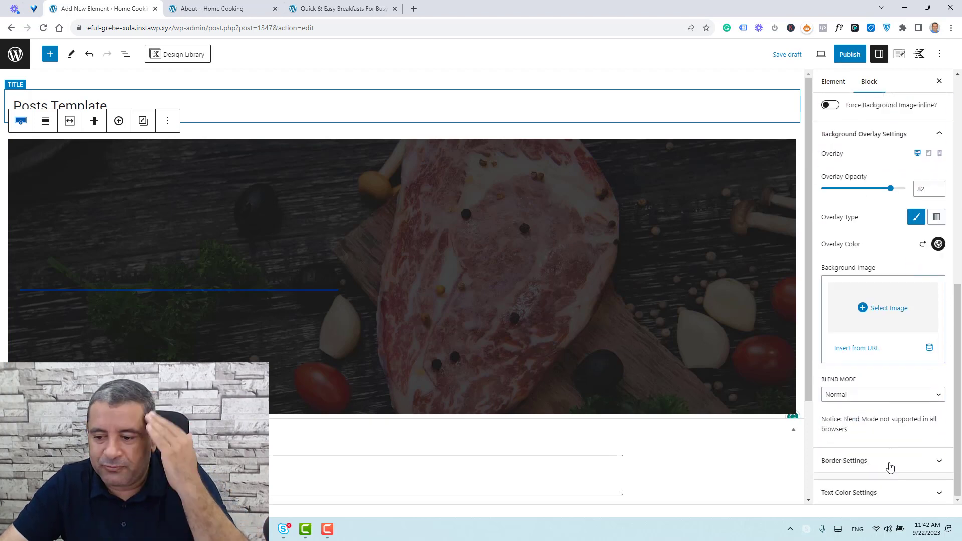
click(887, 493)
click(934, 469)
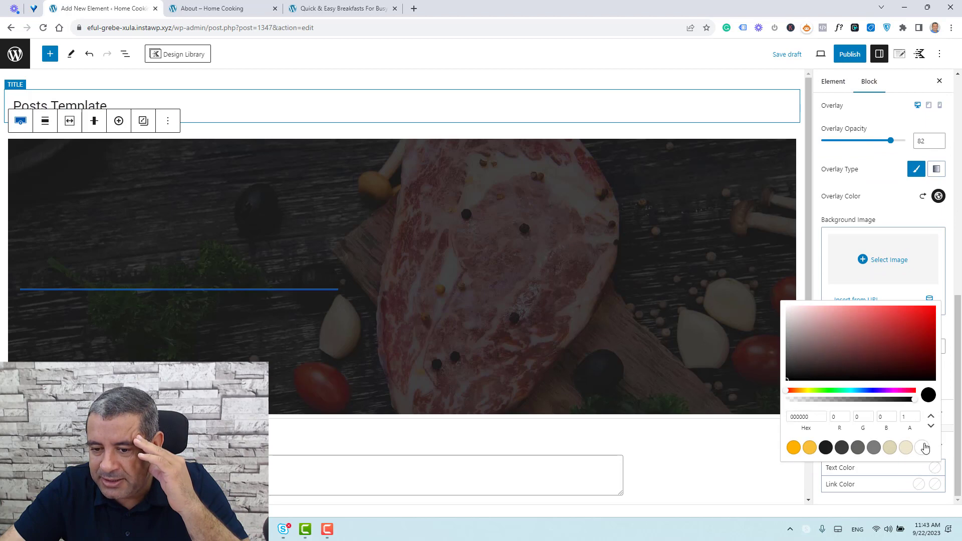
click(922, 447)
Step: Center the dynamic post title, make it a Heading 1 and set its font size to 2XL
click(294, 277)
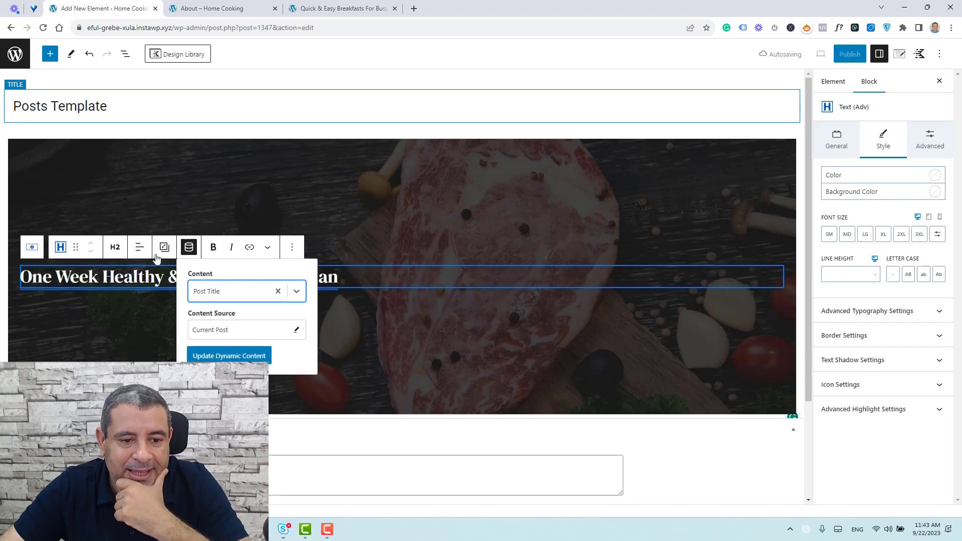
click(141, 248)
click(160, 299)
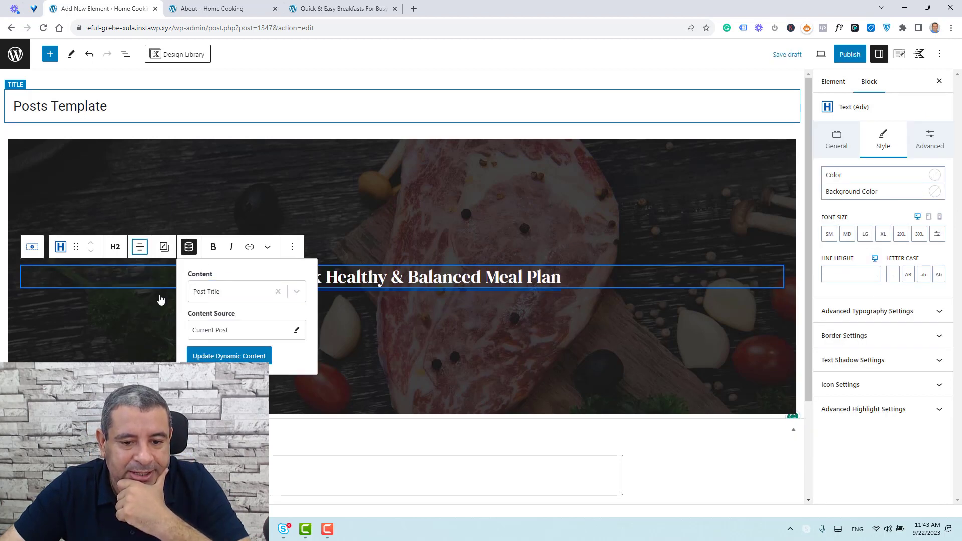
click(115, 247)
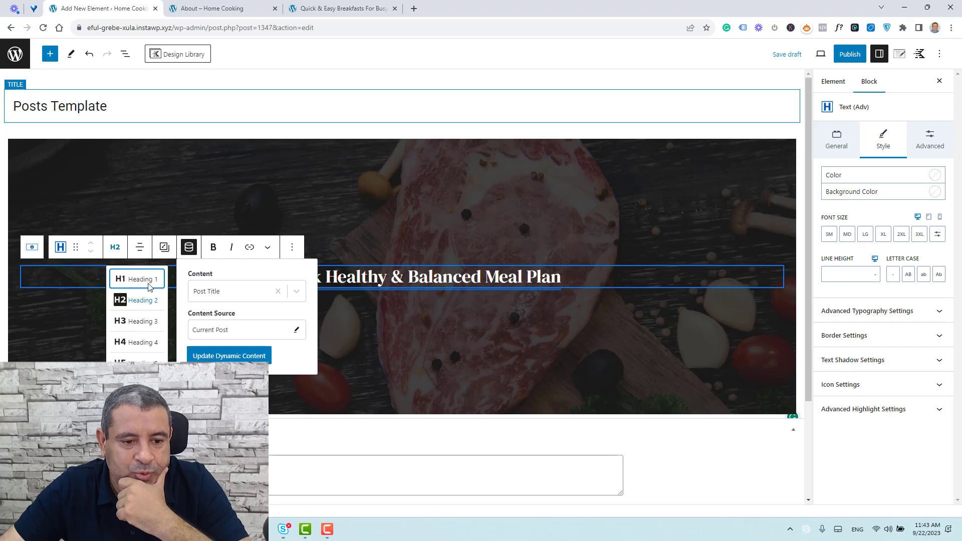
click(149, 283)
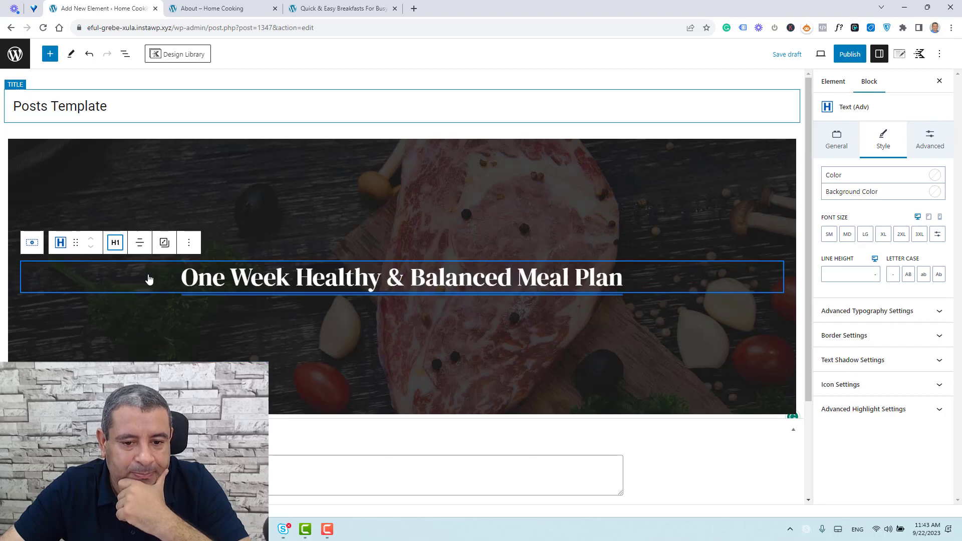
click(901, 236)
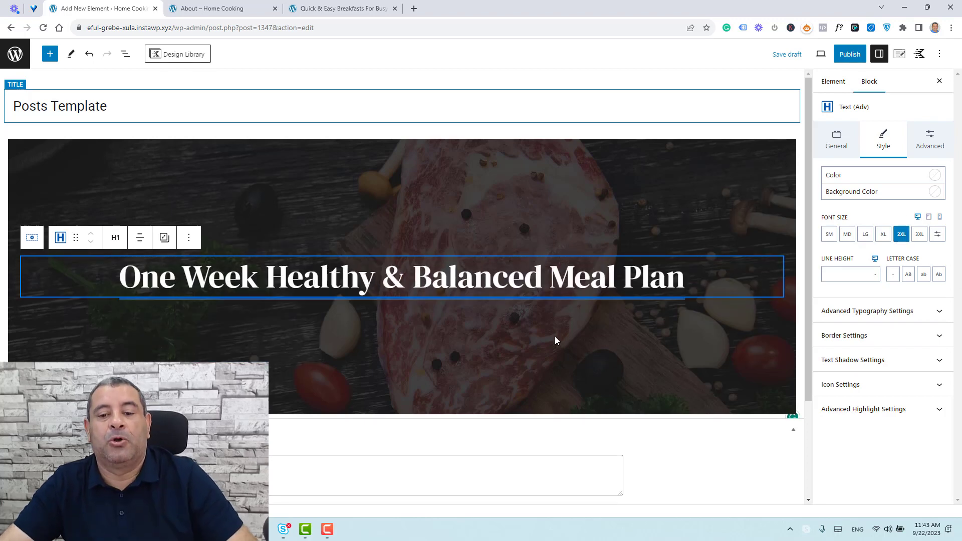
Step: Add a one-column Row Layout block after the hero row and set its custom content max width to 1200 px
scroll(555, 340, down, 3)
click(558, 257)
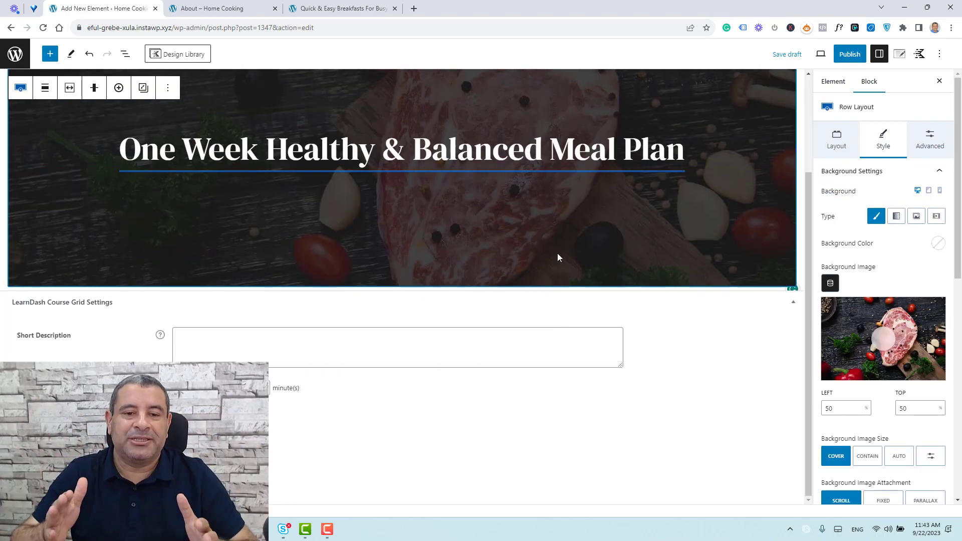
click(169, 88)
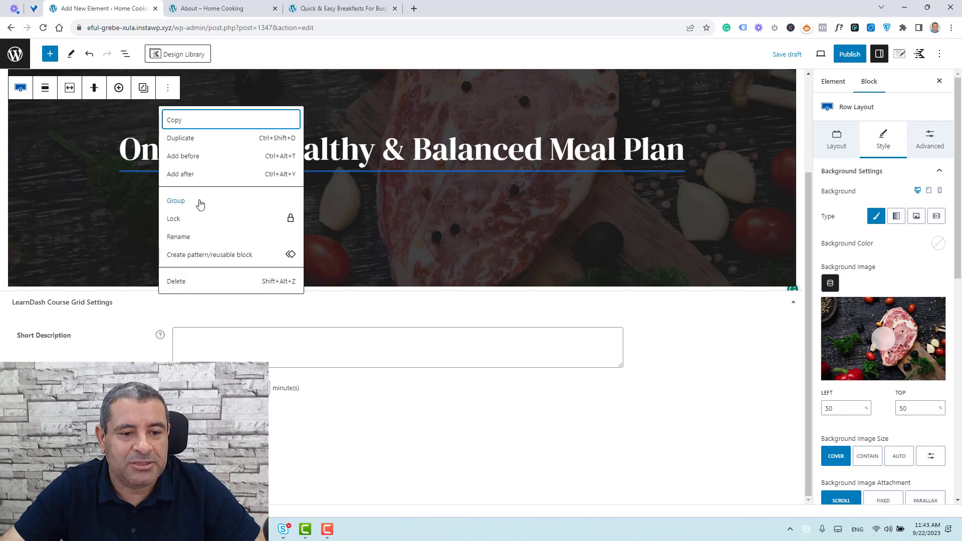
click(201, 175)
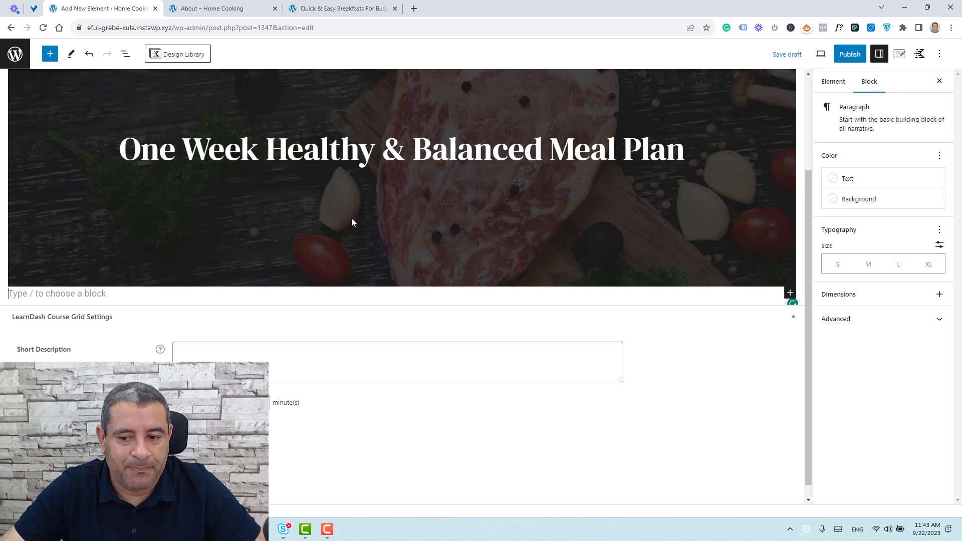
click(791, 294)
click(876, 368)
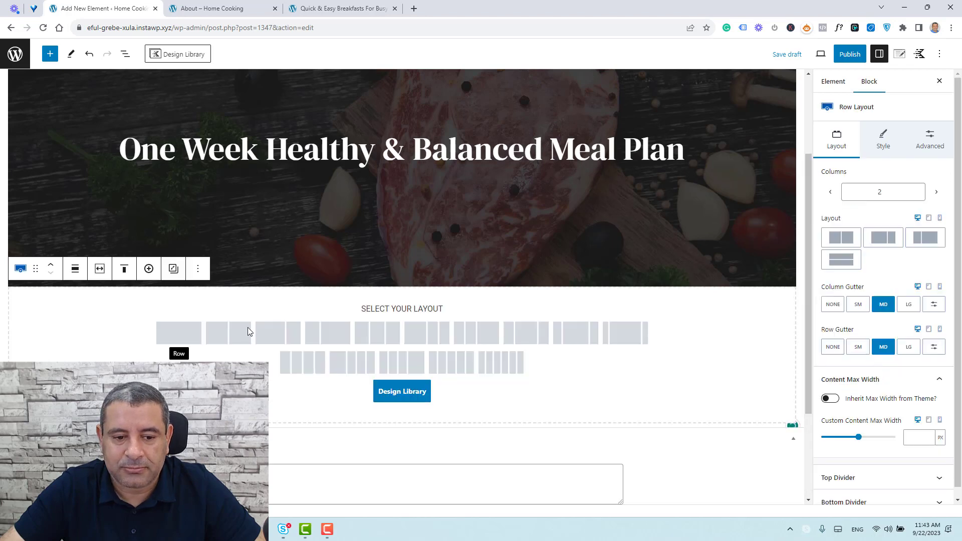
click(181, 333)
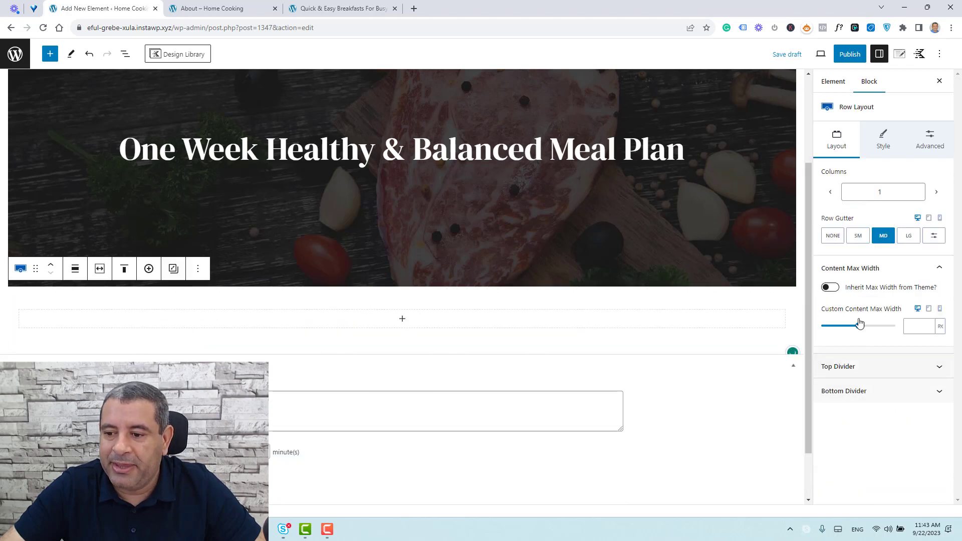
click(910, 326)
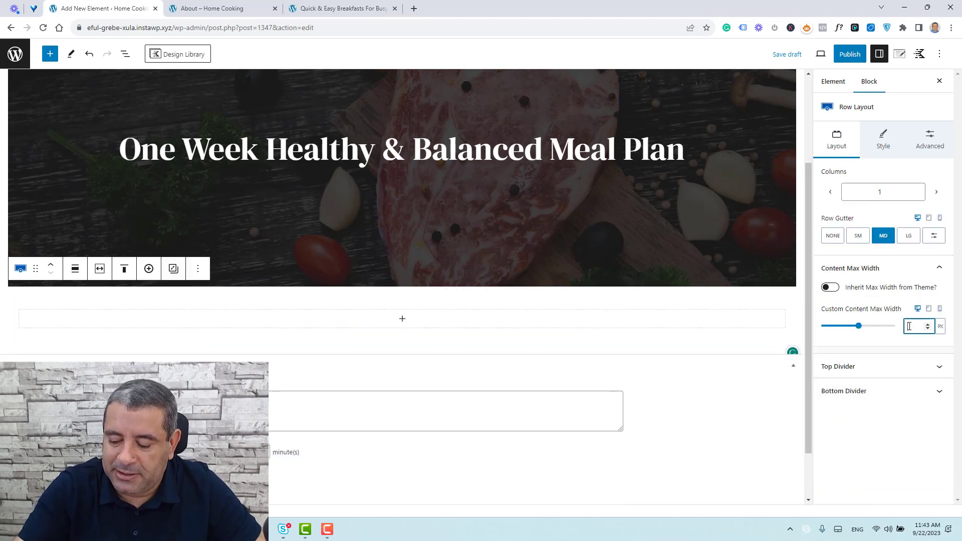
text(1200)
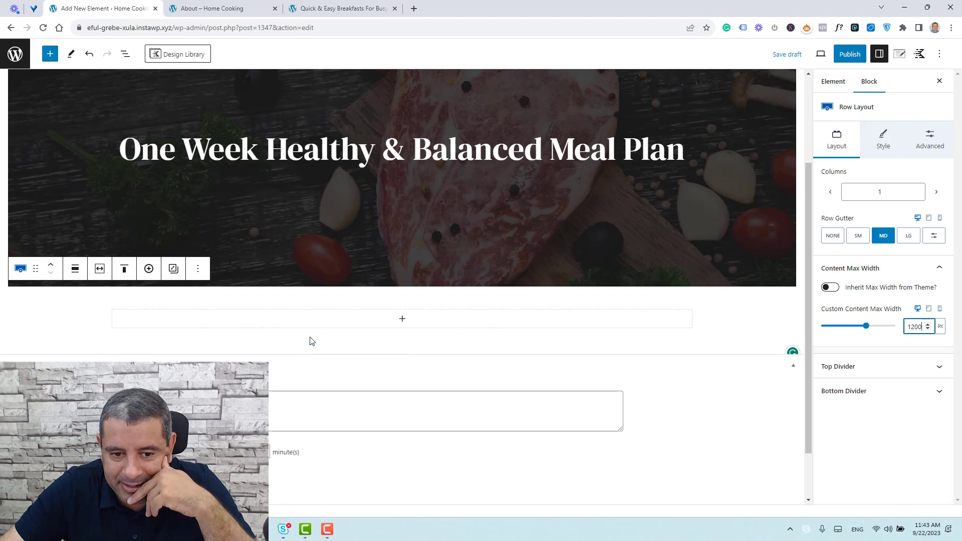
Step: Set the background color of the new row's section to the white palette color
click(325, 314)
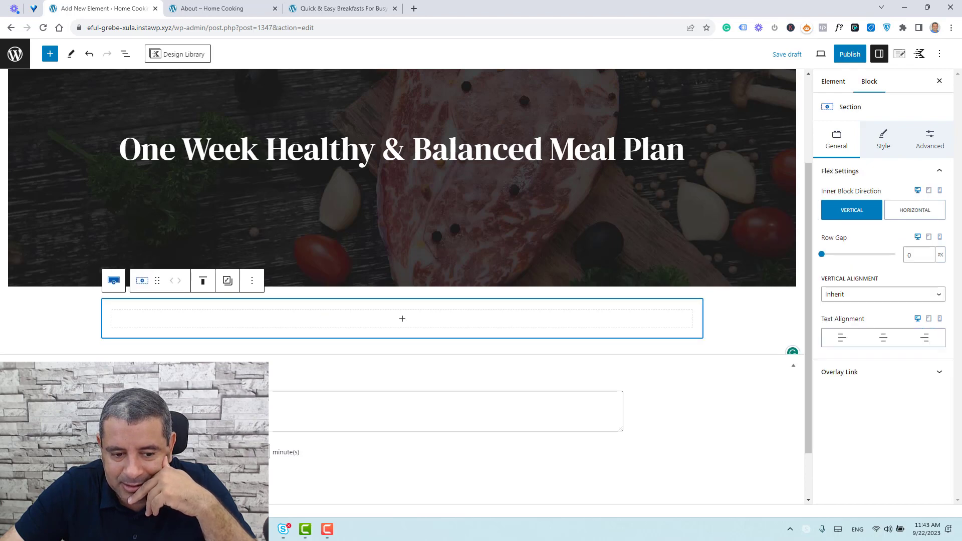
click(870, 144)
click(938, 245)
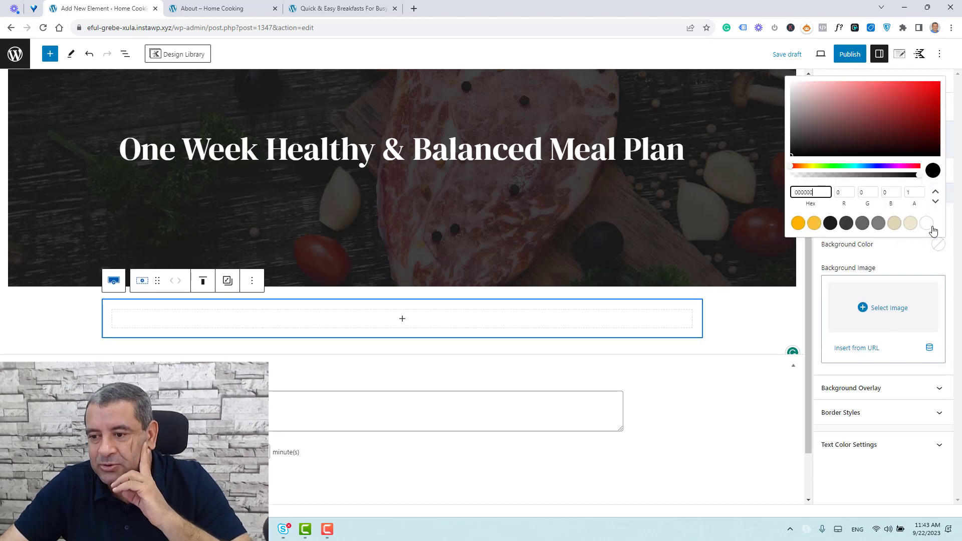
click(927, 224)
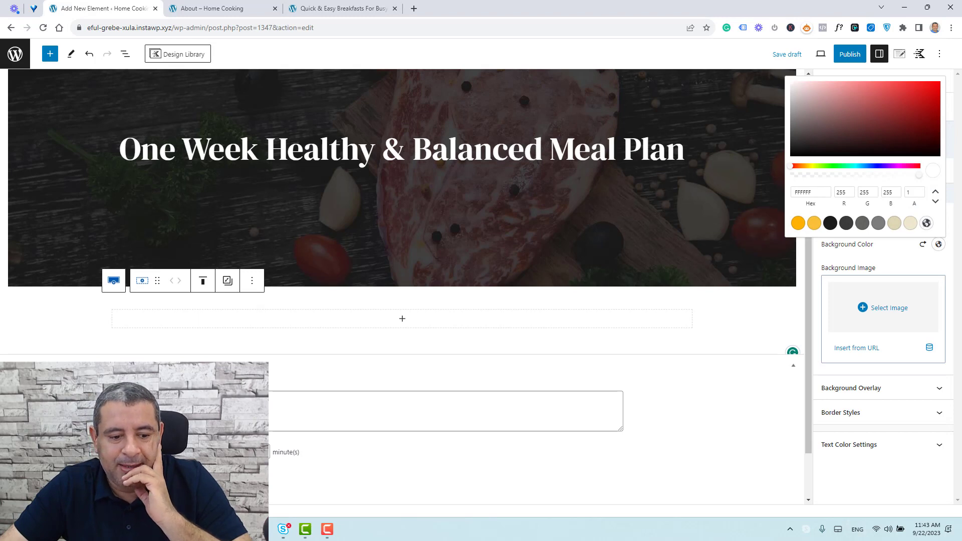
Step: Insert a Dynamic HTML block in the white section and set its HTML content to the current post's Post Content
click(484, 326)
click(485, 326)
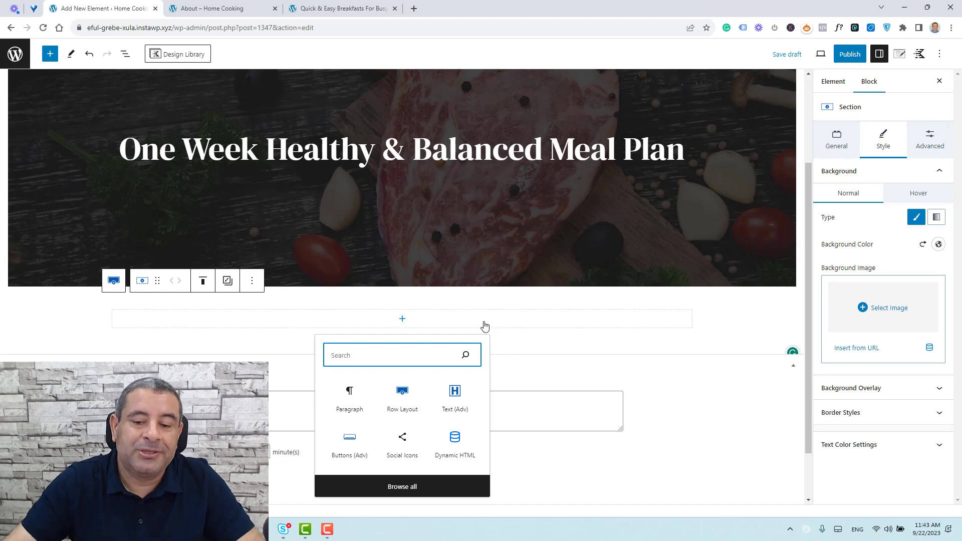
click(443, 451)
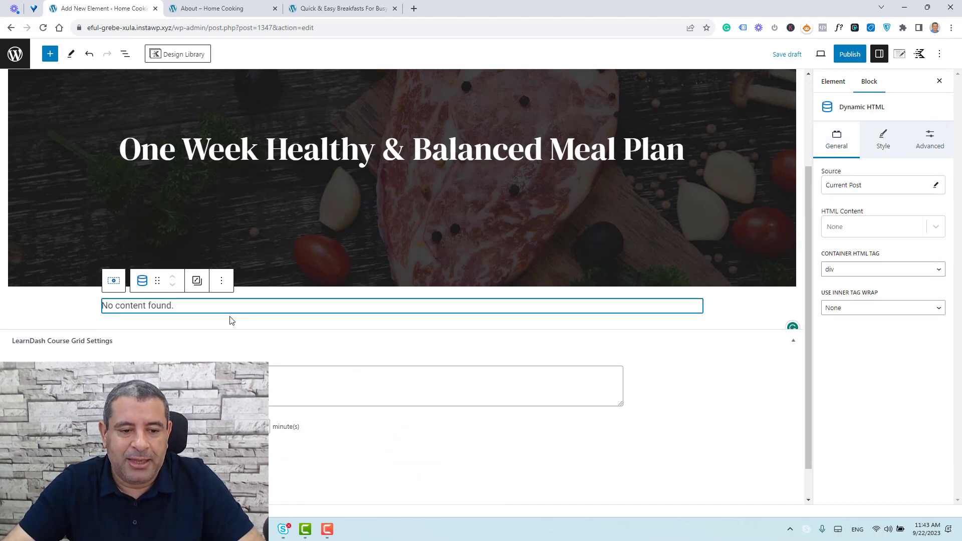
click(882, 228)
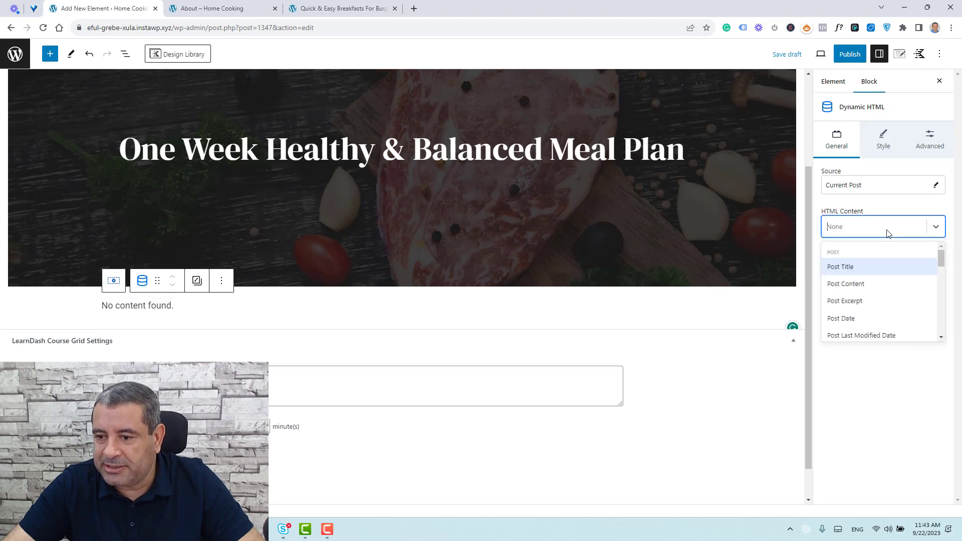
click(870, 284)
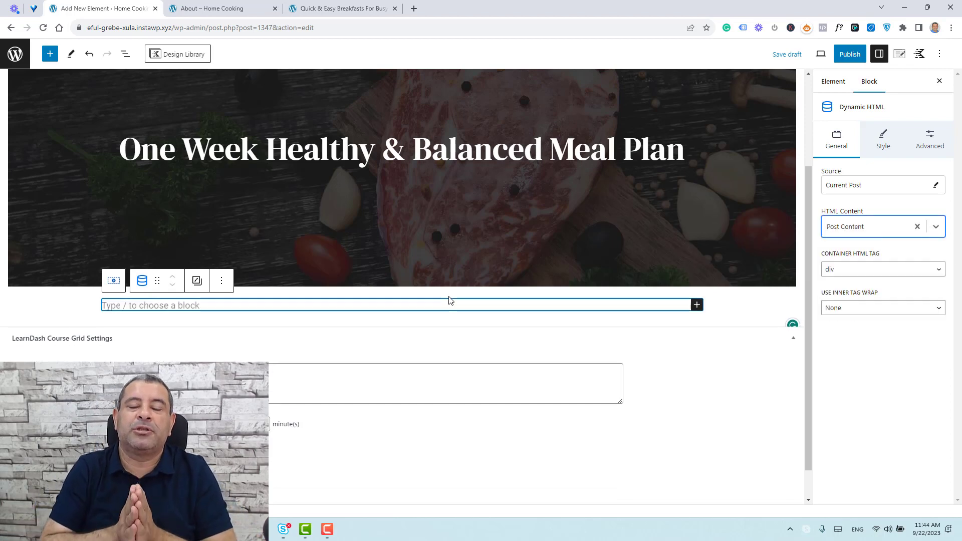
Step: Narrow the post content row by setting its custom content max width to 889 px
scroll(449, 296, down, 7)
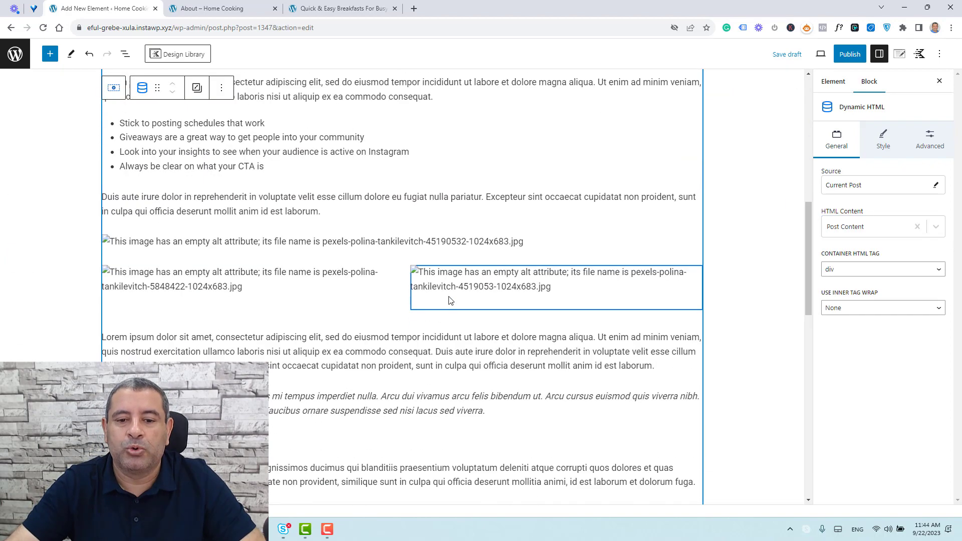
scroll(449, 299, up, 5)
scroll(450, 300, up, 2)
scroll(450, 296, down, 4)
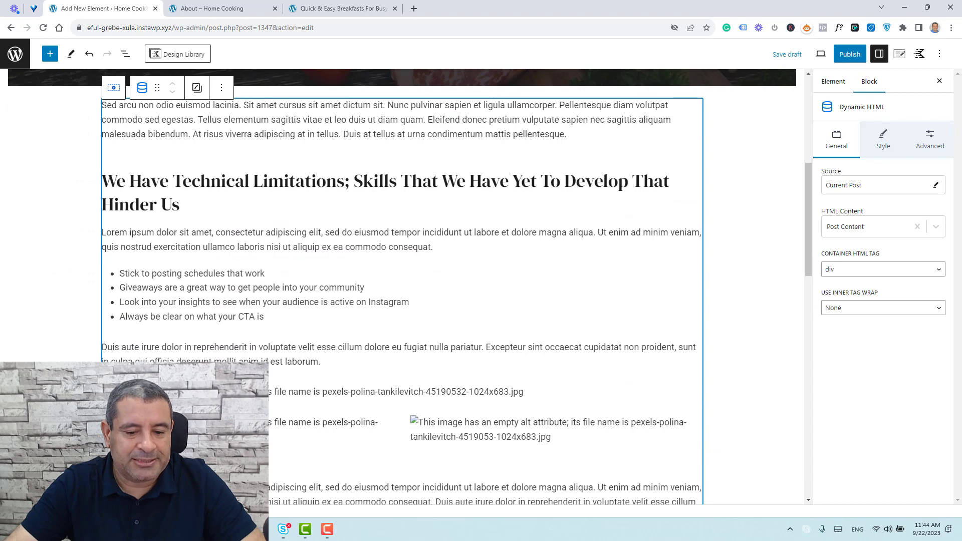
click(114, 88)
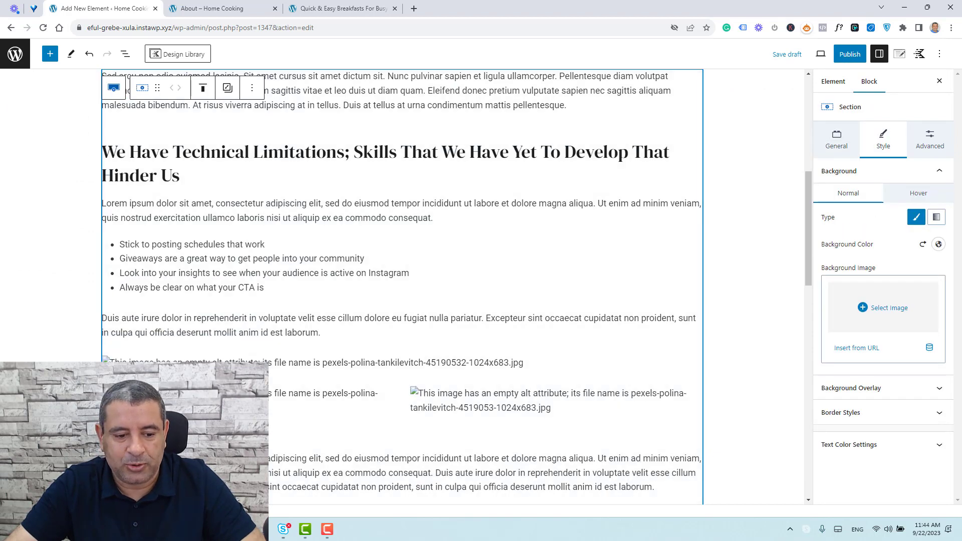
click(114, 87)
drag(877, 327, 855, 332)
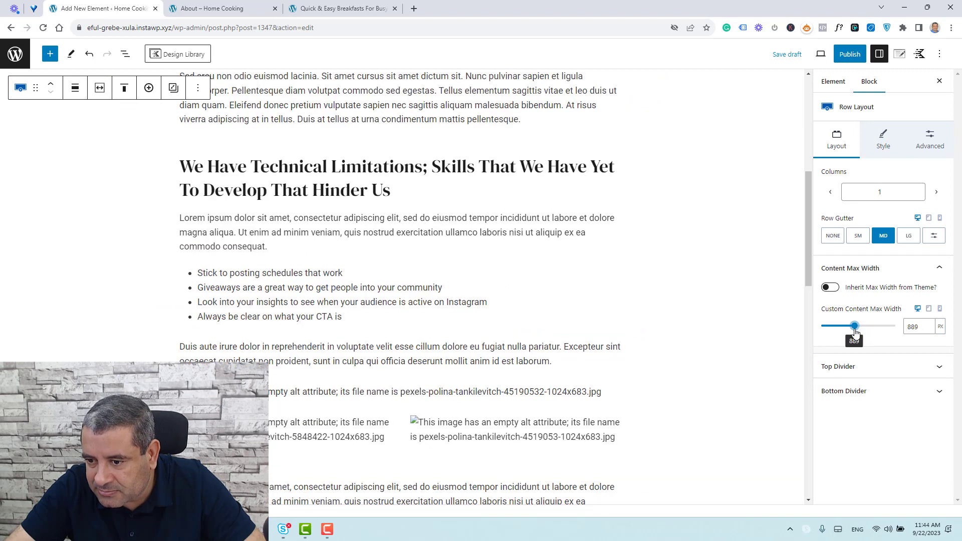
Step: Link the padding sides of the post content section and set the padding to Small 24px
click(461, 253)
click(900, 146)
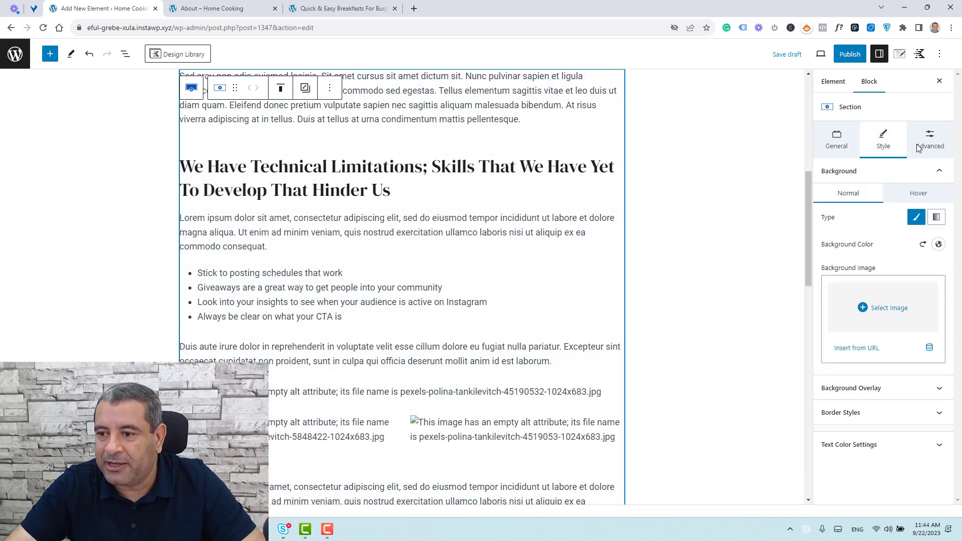
click(919, 147)
click(939, 172)
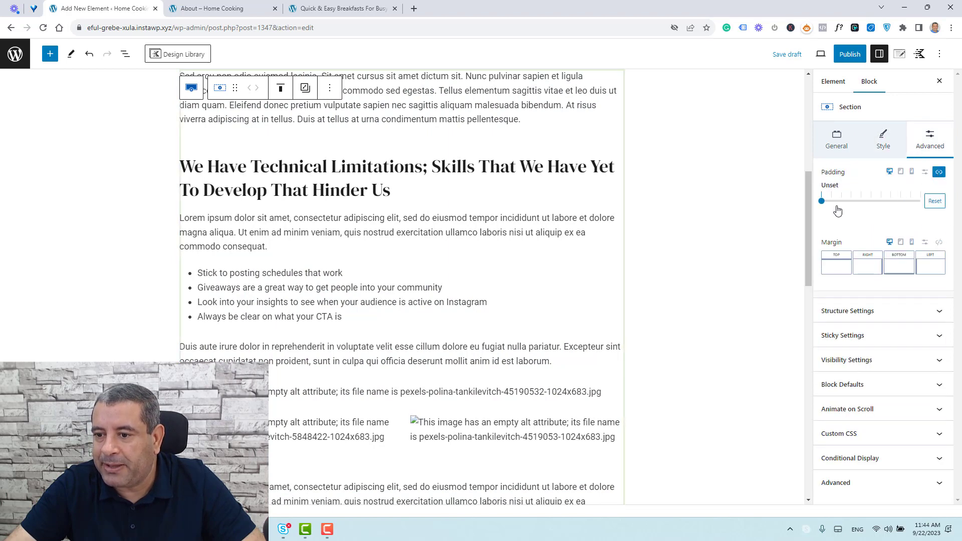
drag(826, 206, 852, 201)
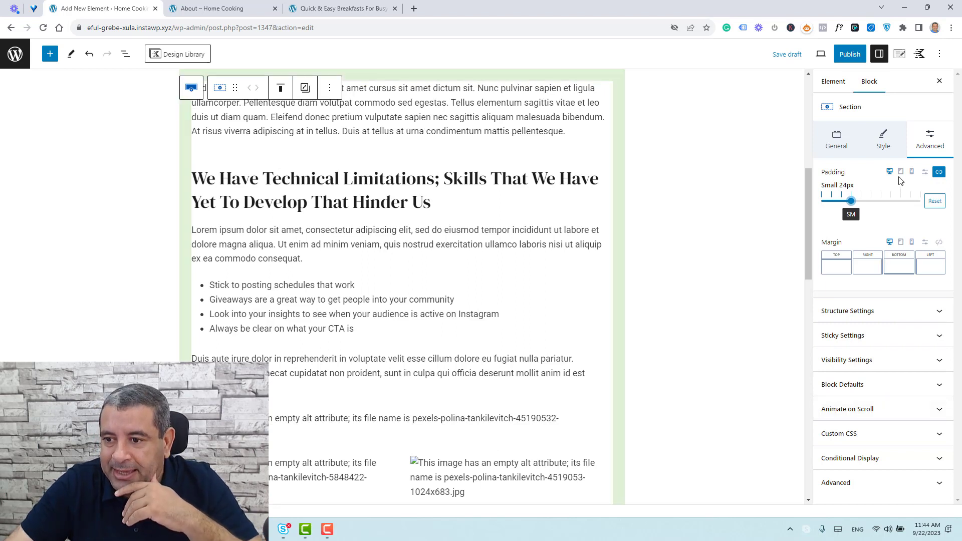
Step: Enable the box shadow in the border styles of the post content section
click(883, 140)
click(870, 422)
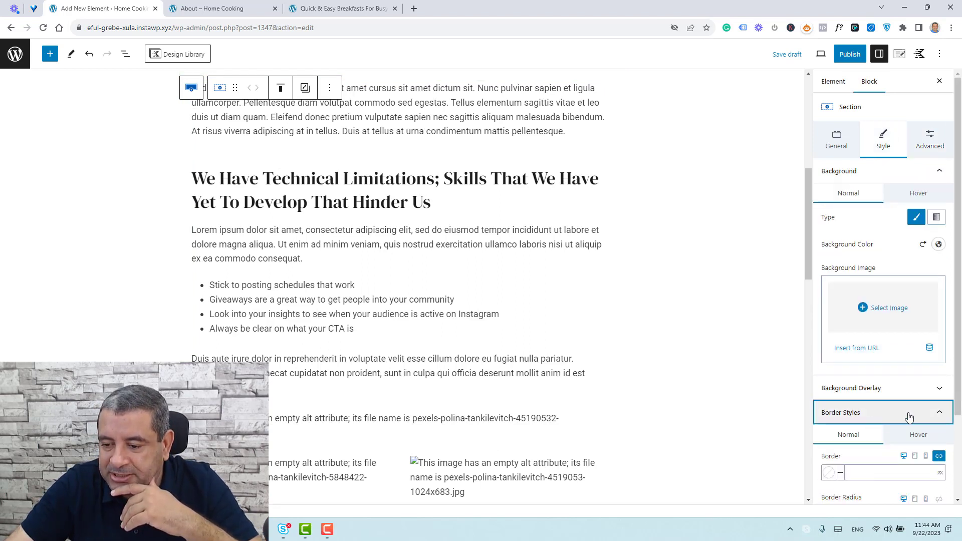
scroll(882, 421, down, 2)
click(931, 449)
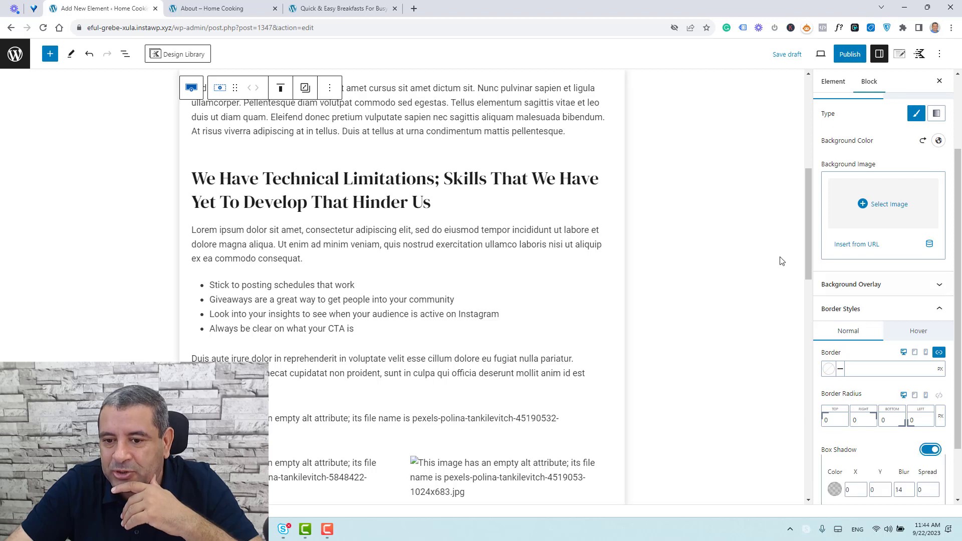
scroll(780, 261, up, 4)
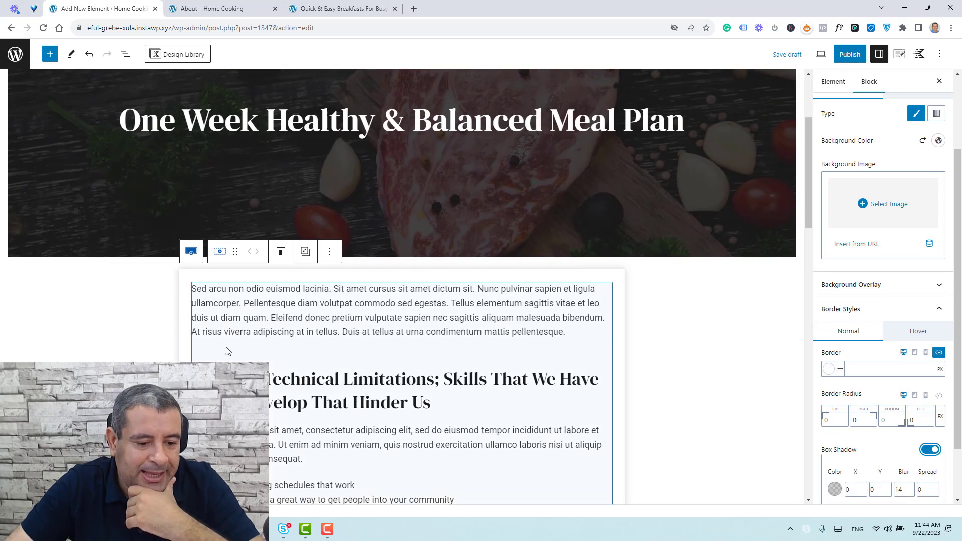
Step: Set a custom top margin of -100 px on the post content row so it overlaps the hero
click(191, 251)
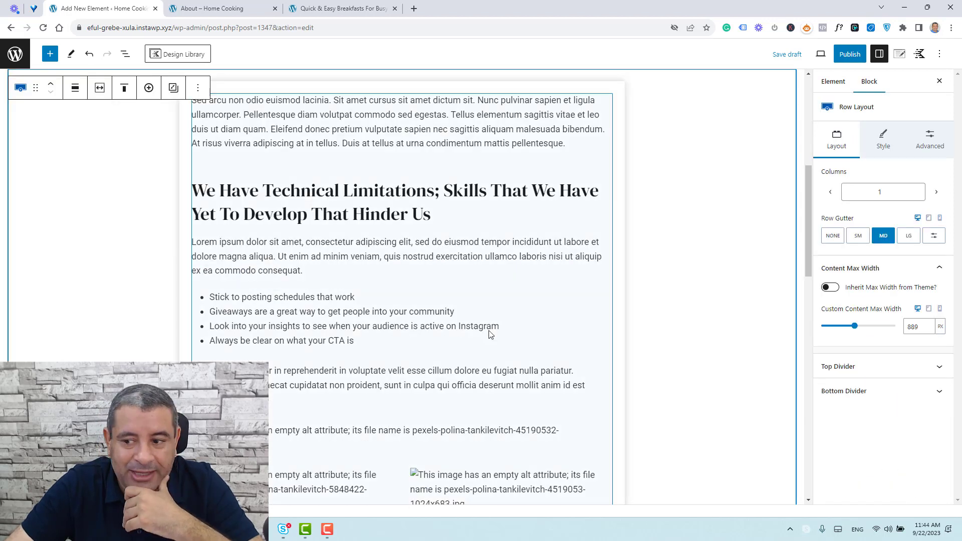
click(928, 144)
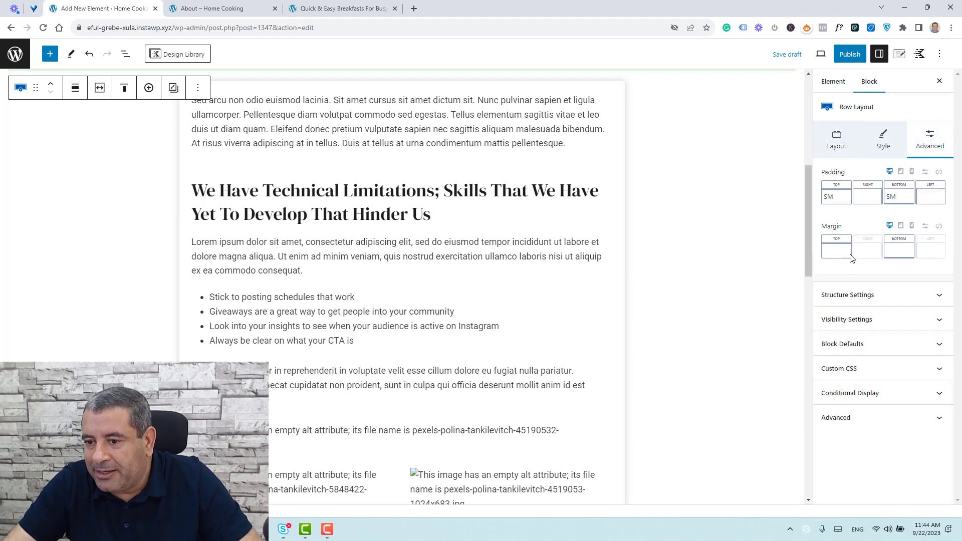
click(939, 226)
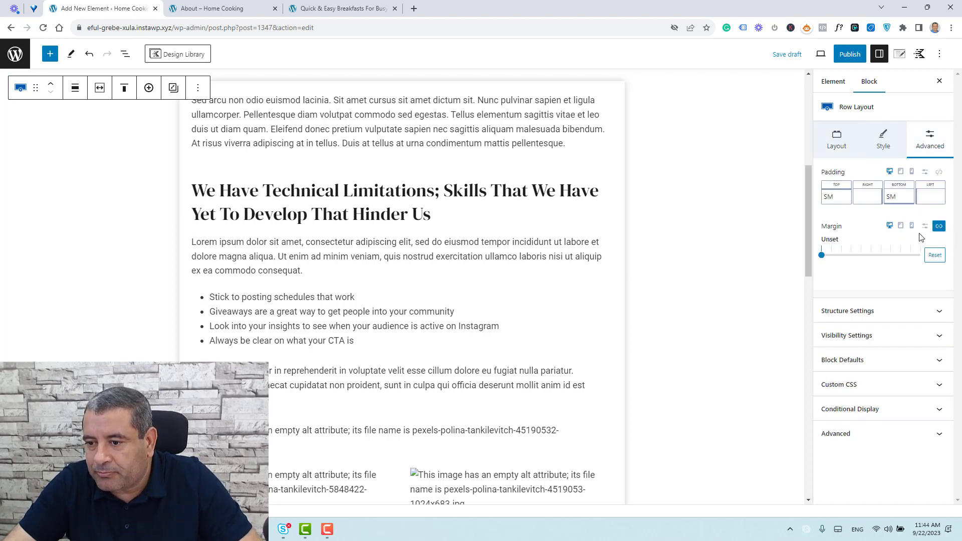
click(939, 227)
click(836, 251)
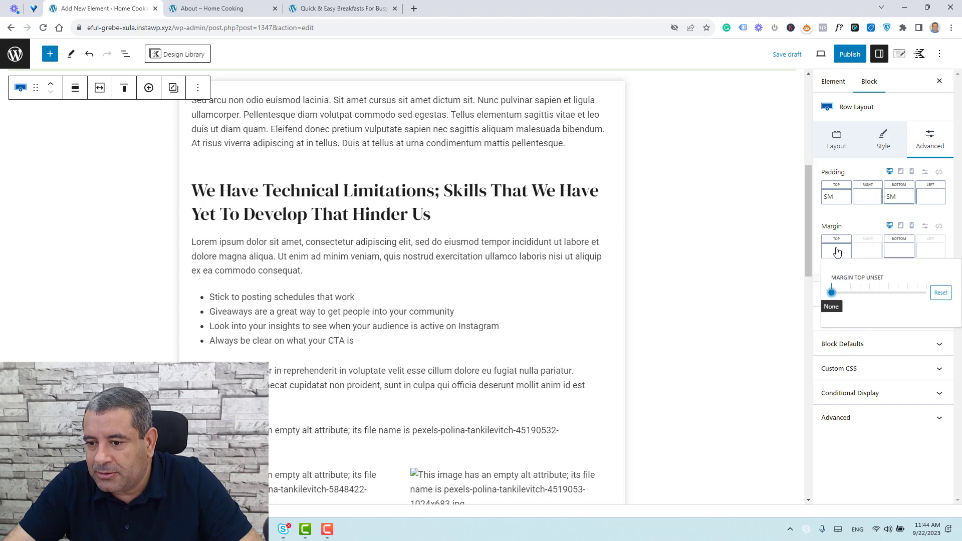
click(925, 226)
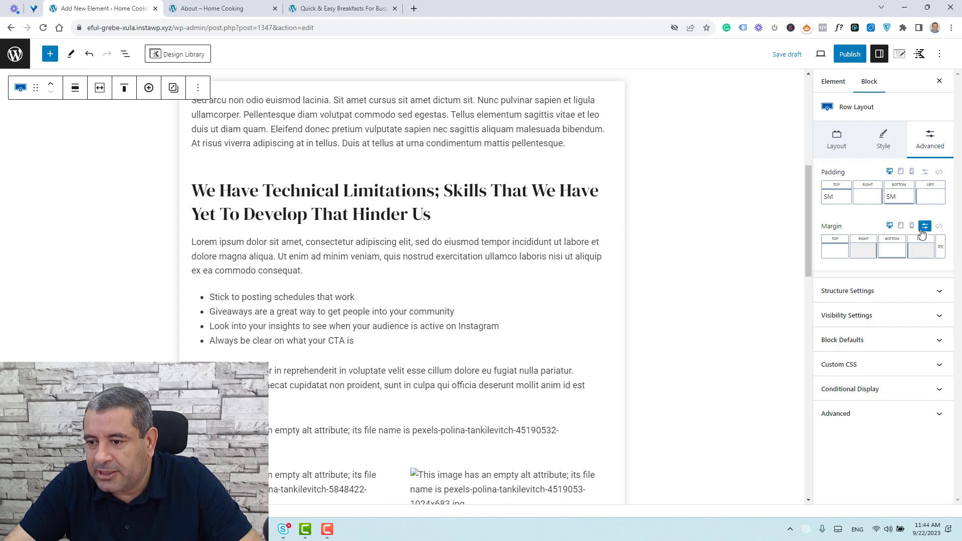
click(837, 249)
text(-100)
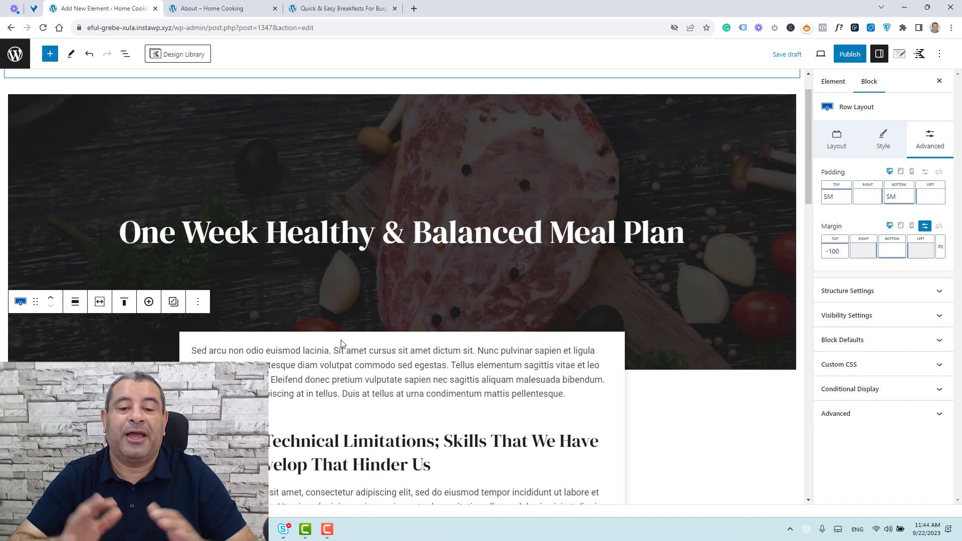
Step: Publish the element and set its placement to Replace Single Post Content in the element settings
click(848, 54)
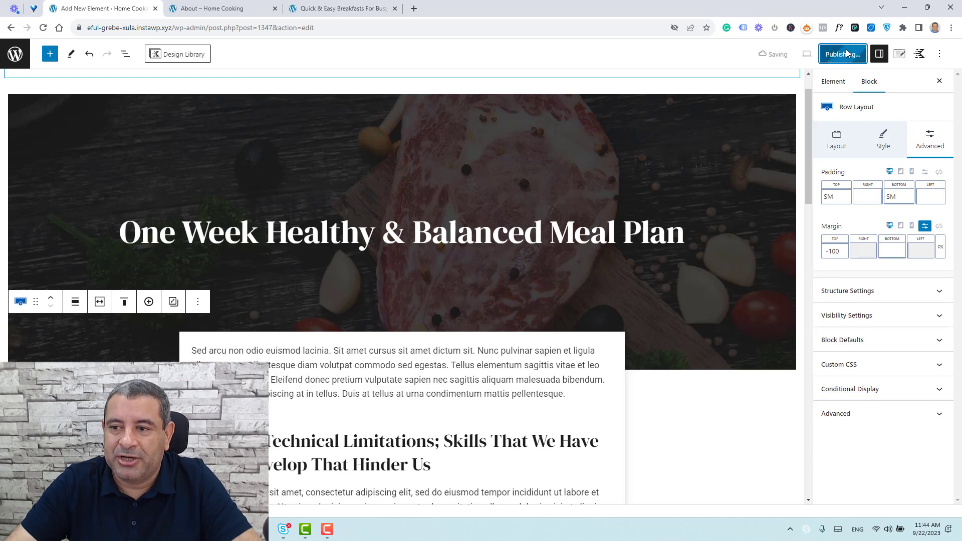
click(900, 54)
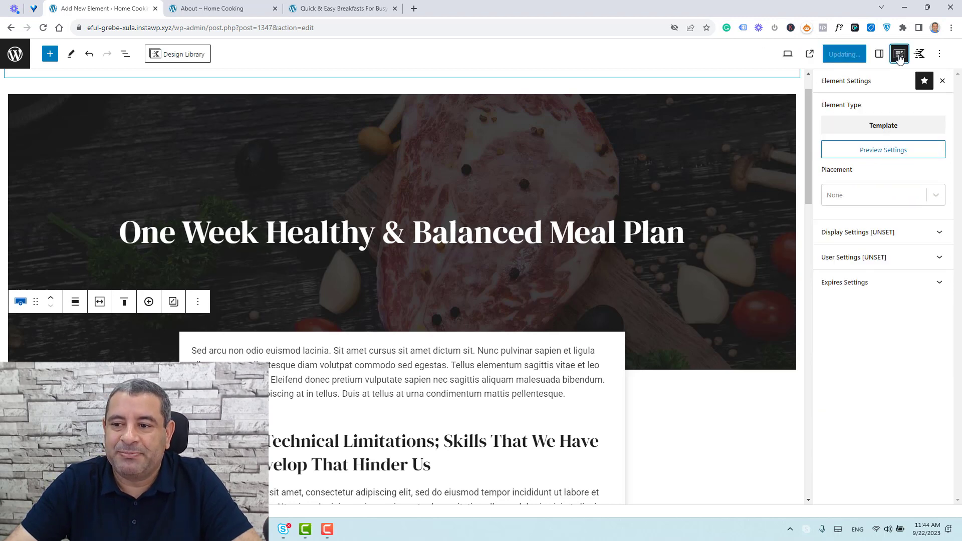
click(889, 199)
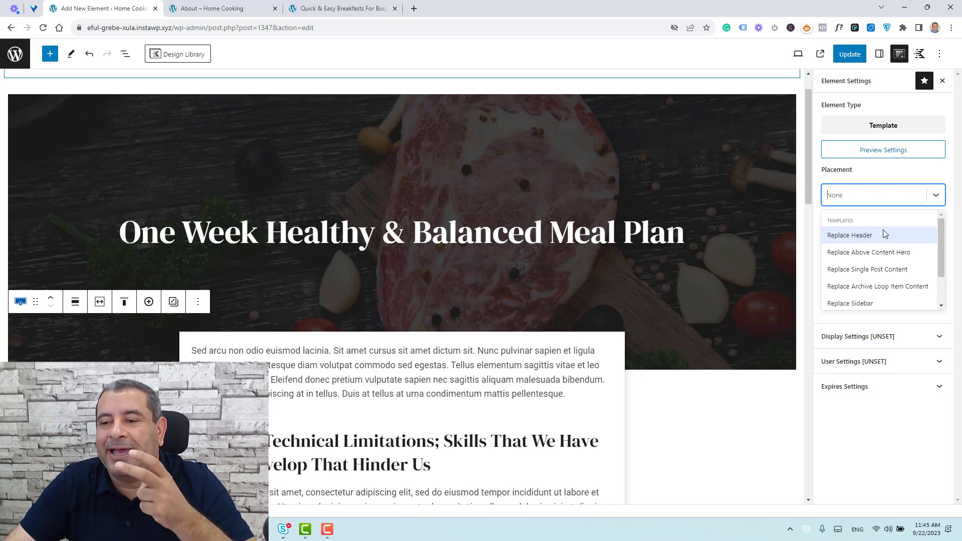
scroll(886, 235, down, 1)
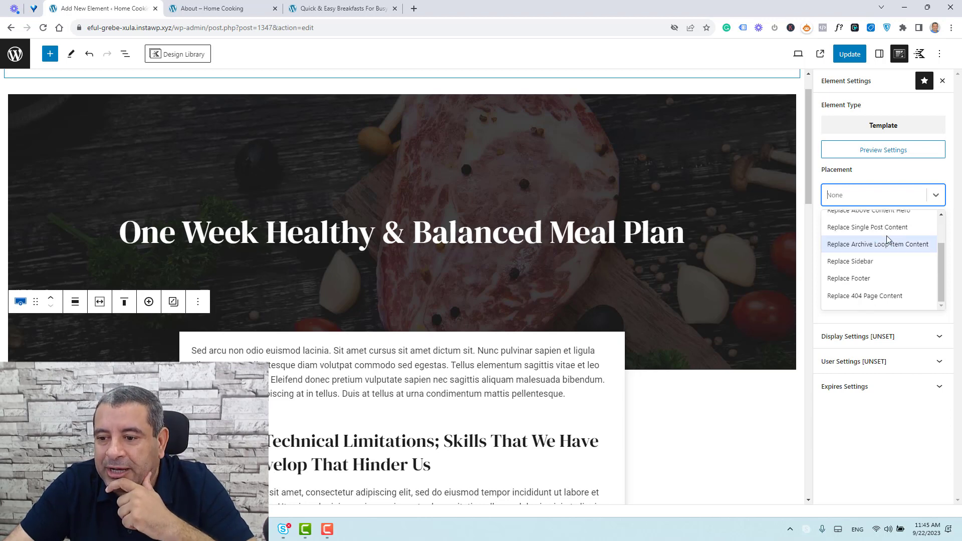
click(886, 228)
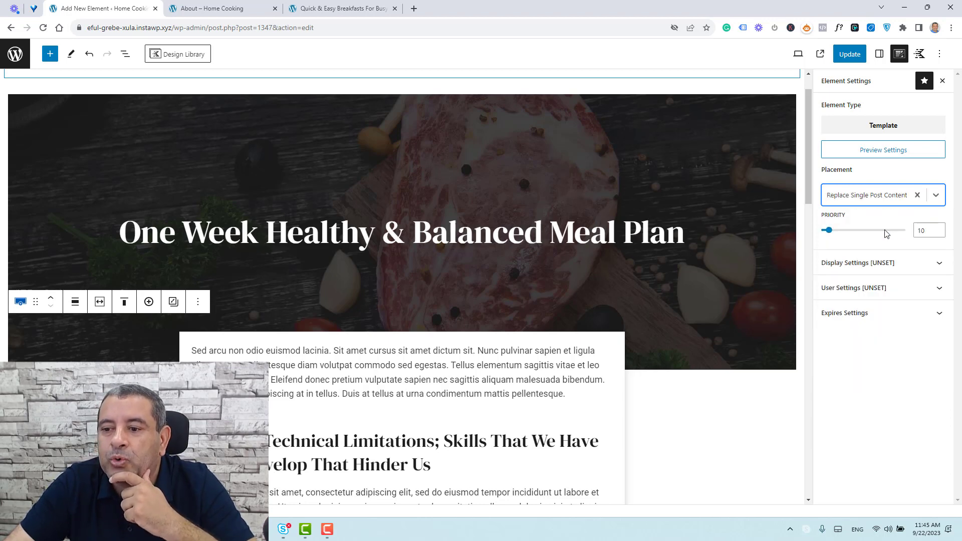
Step: Set the template's display settings to show on Single Posts
click(887, 264)
click(935, 312)
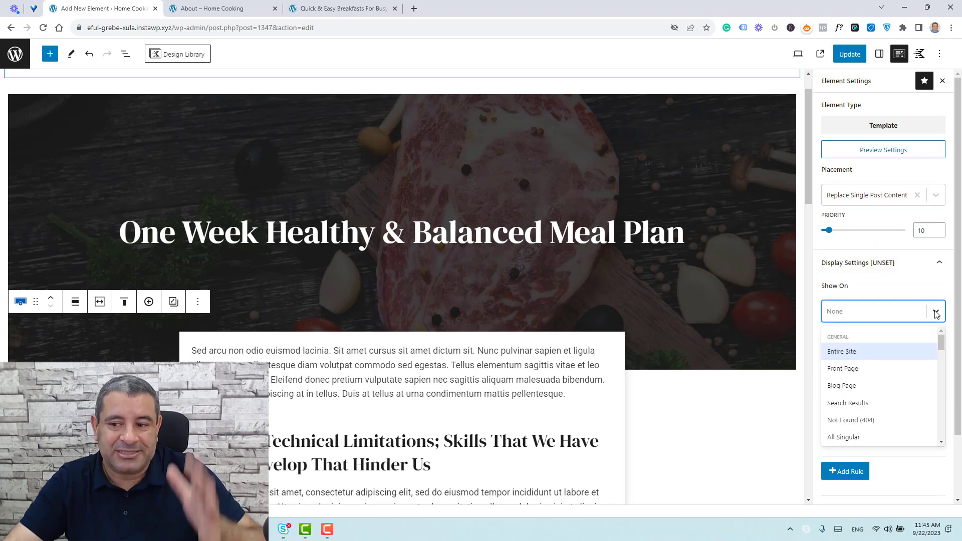
scroll(879, 382, down, 3)
click(879, 386)
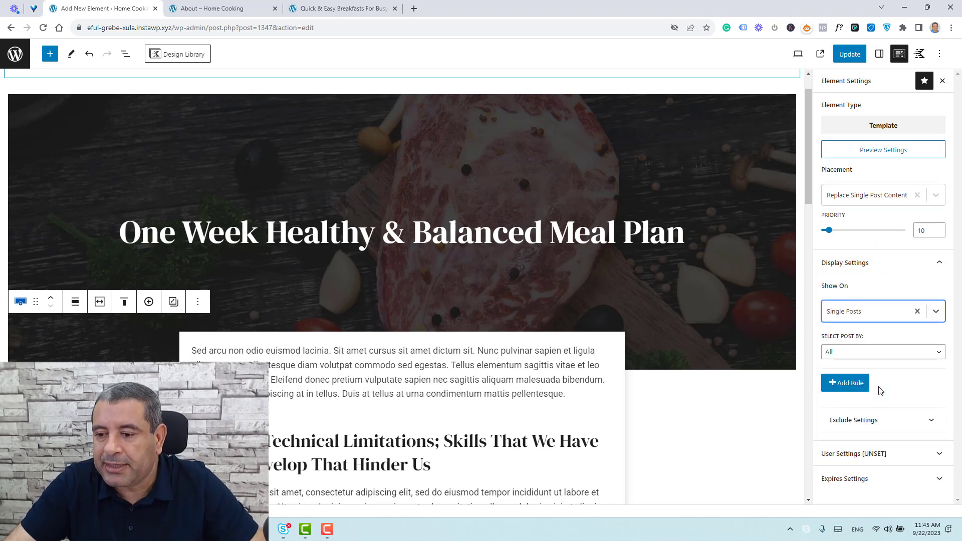
Step: Make the template visible to All Users in the user settings and update the element
click(893, 454)
click(888, 454)
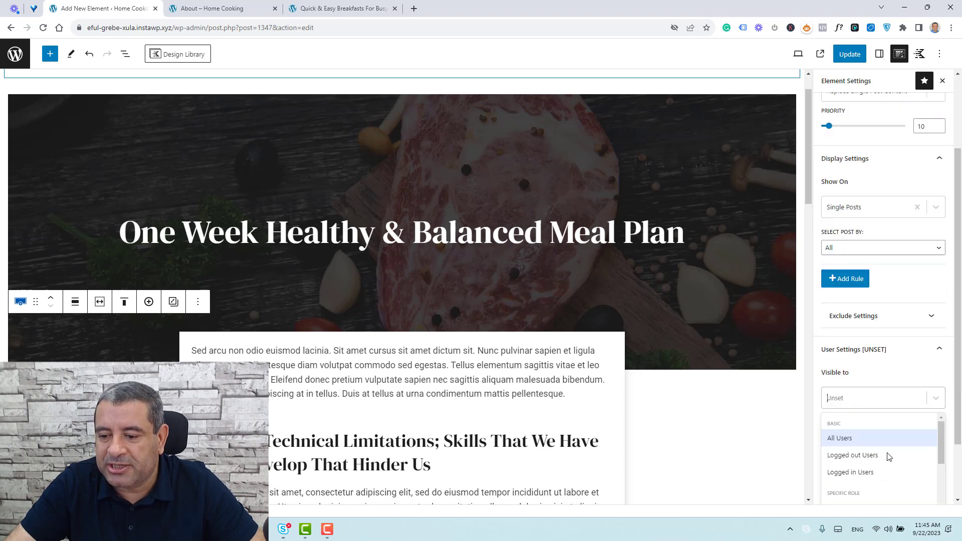
click(875, 440)
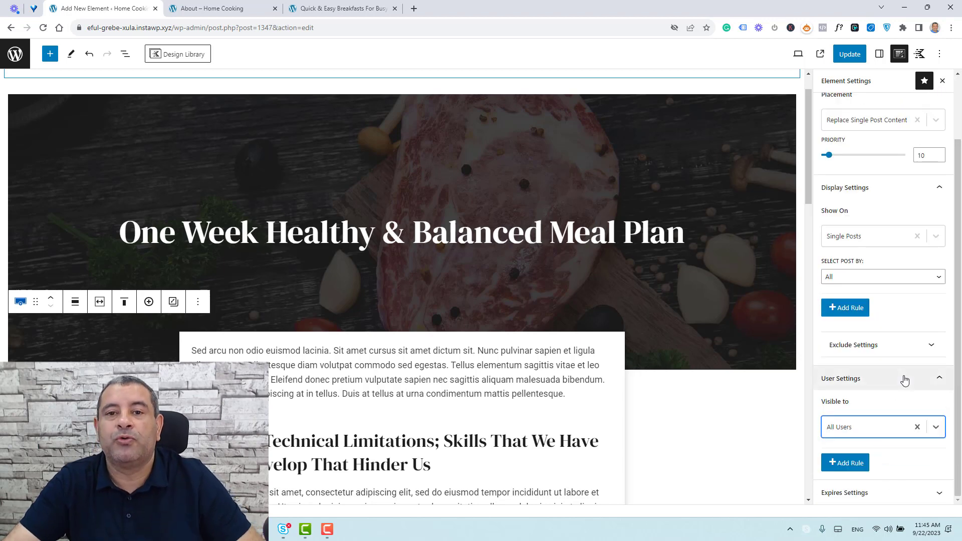
click(852, 55)
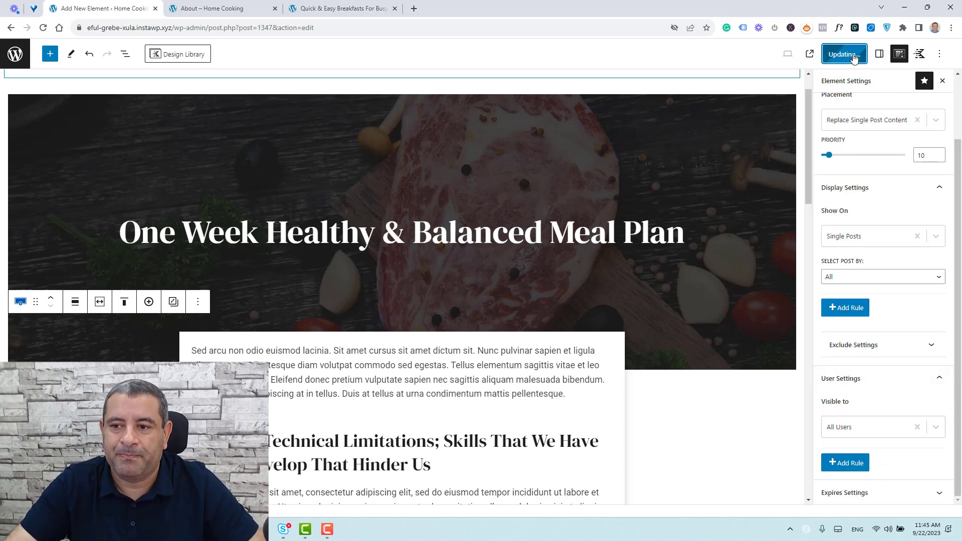
Step: Reload the Quick & Easy Breakfasts post and examine how the template displays its hero and content
click(219, 7)
click(331, 8)
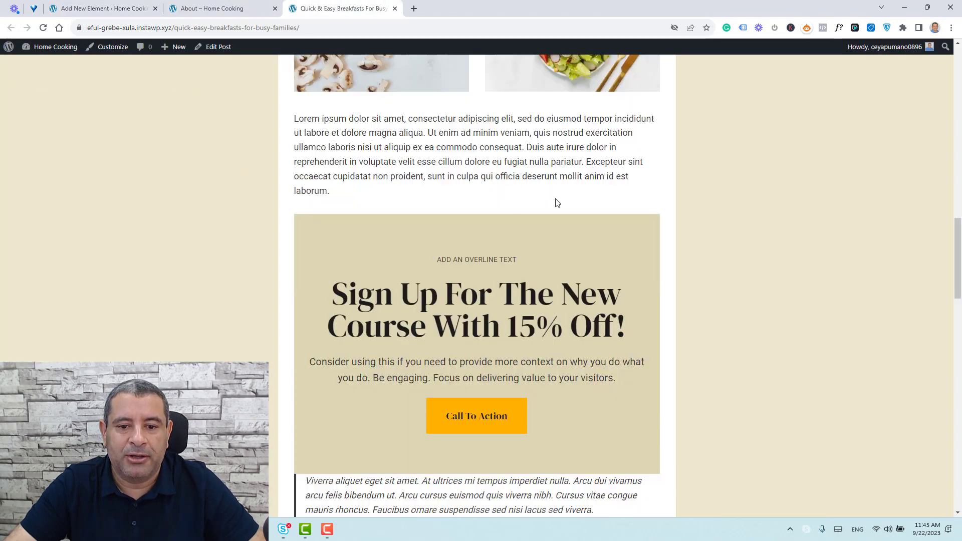
scroll(554, 203, up, 10)
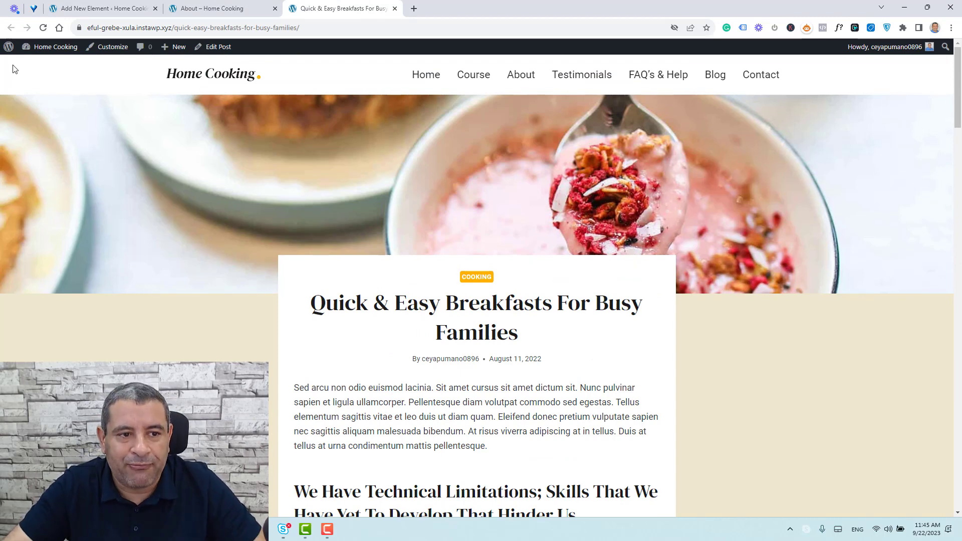
click(43, 29)
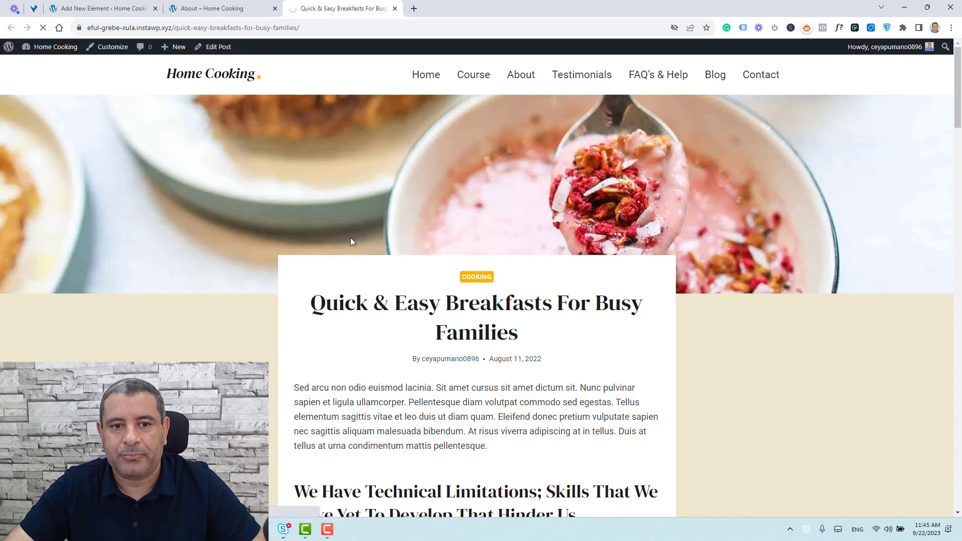
scroll(350, 238, down, 6)
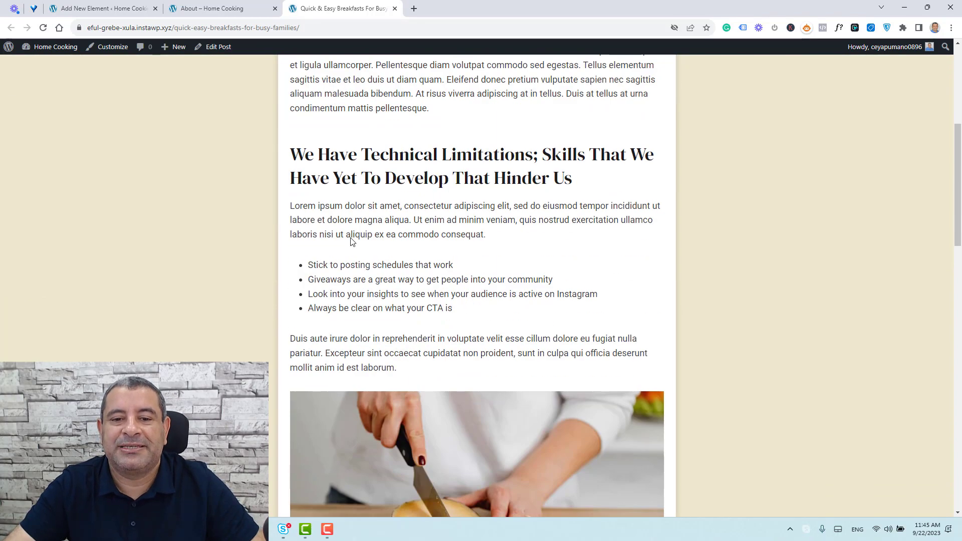
scroll(351, 242, down, 8)
scroll(352, 241, up, 15)
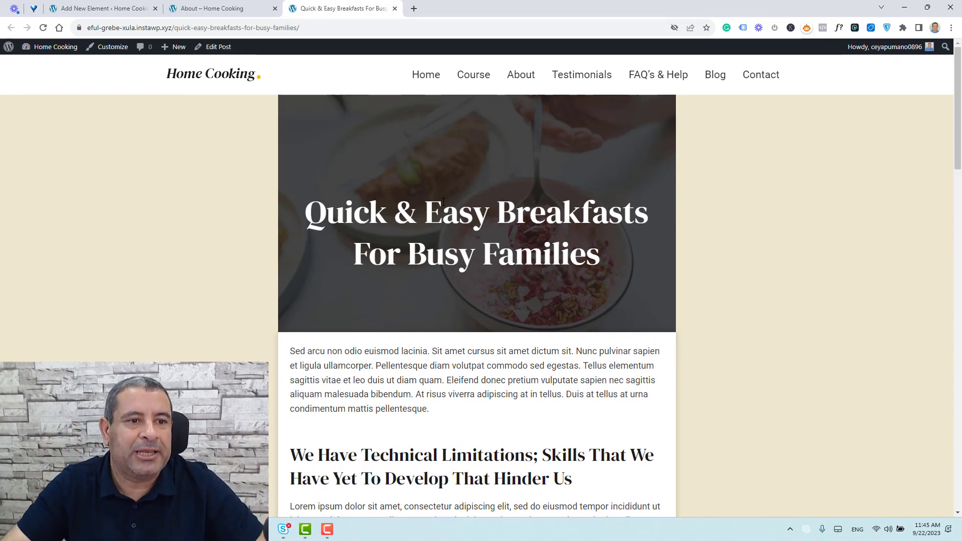
Step: Set the hero row's alignment in the Posts Template to Full width and update the element
click(83, 6)
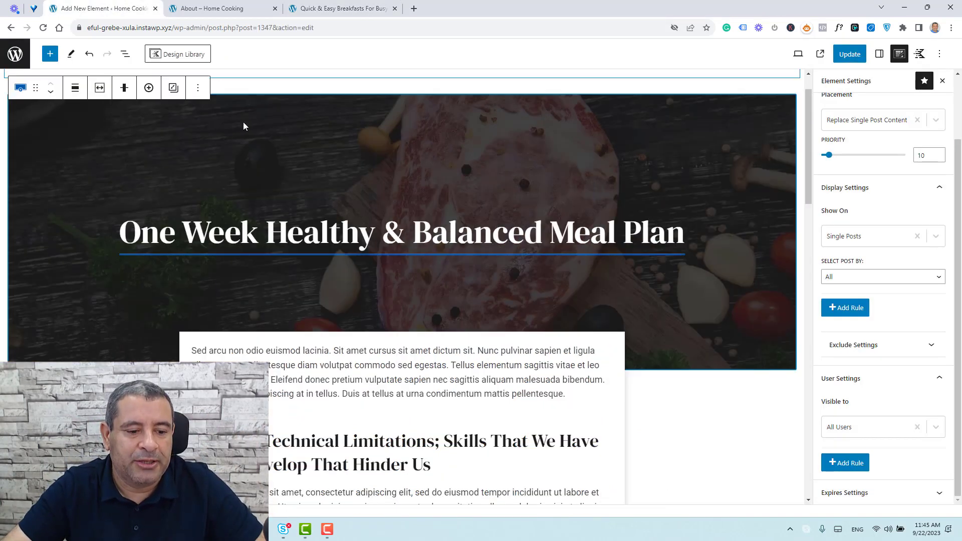
click(72, 93)
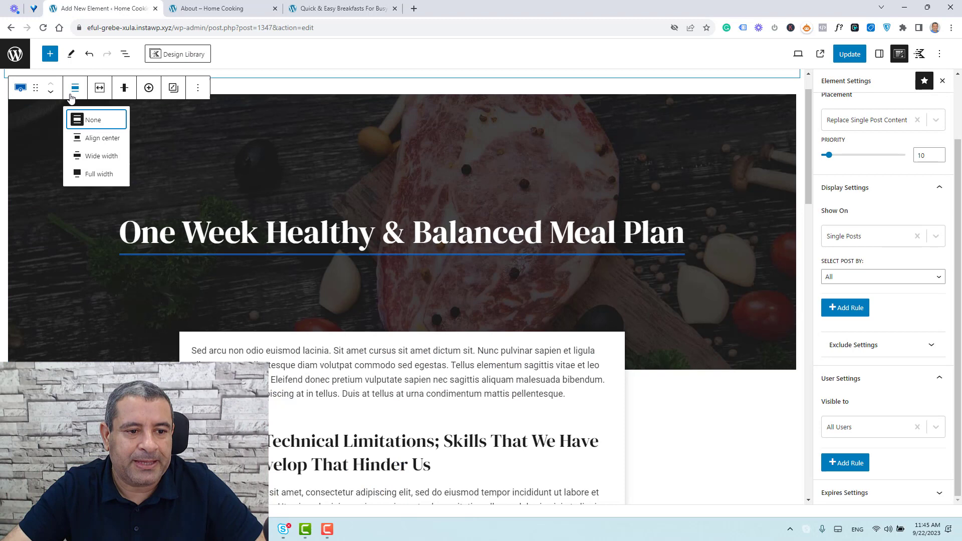
click(99, 176)
click(850, 53)
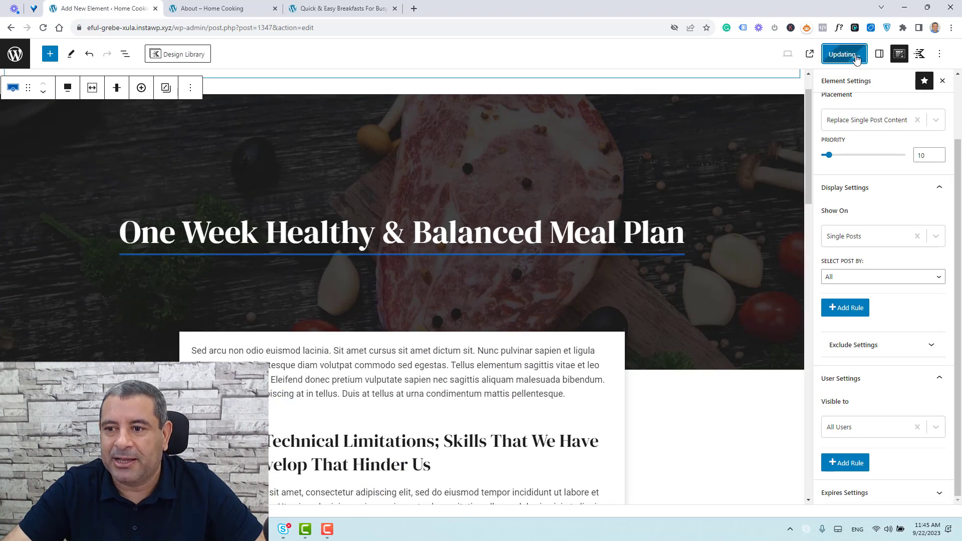
Step: Reload the Quick & Easy Breakfasts post and check the hero's width and its dynamic title
click(324, 6)
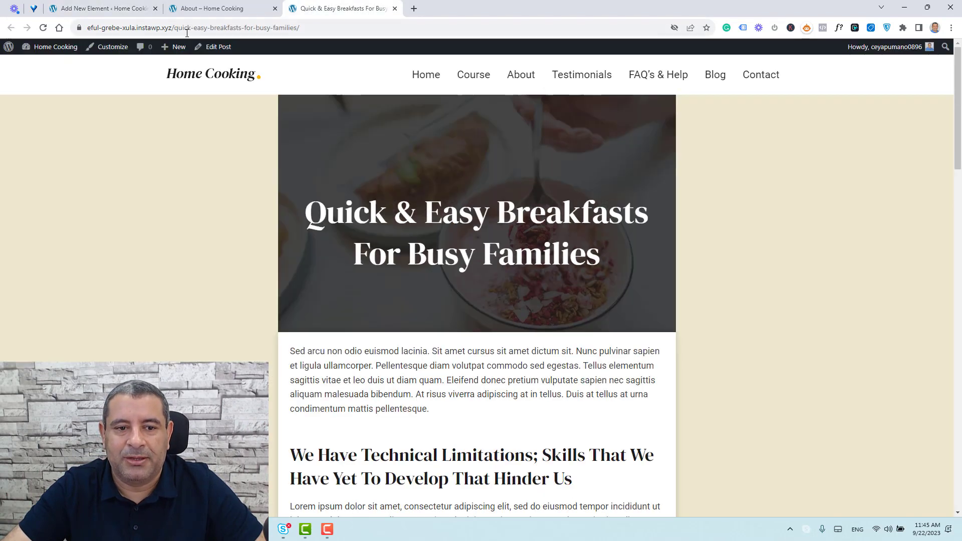
click(44, 28)
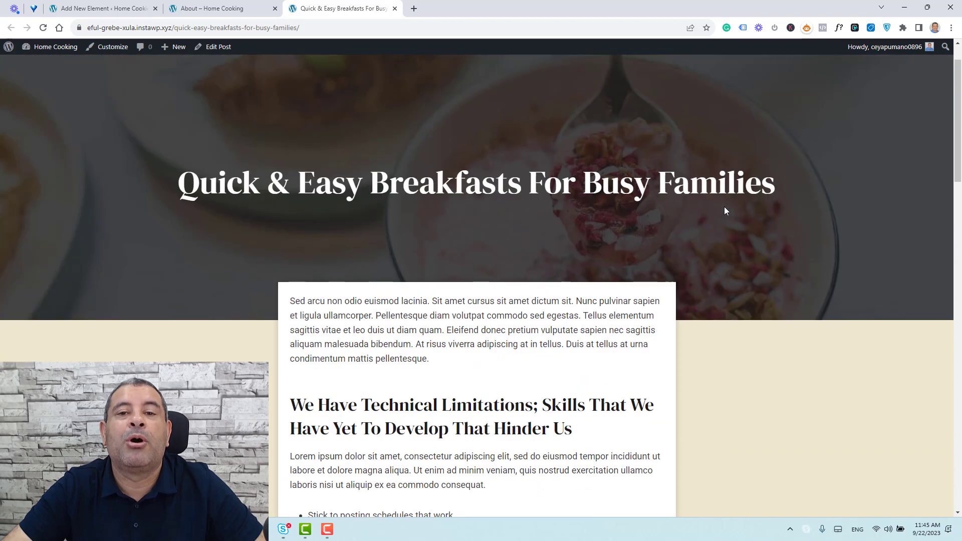
scroll(724, 206, up, 1)
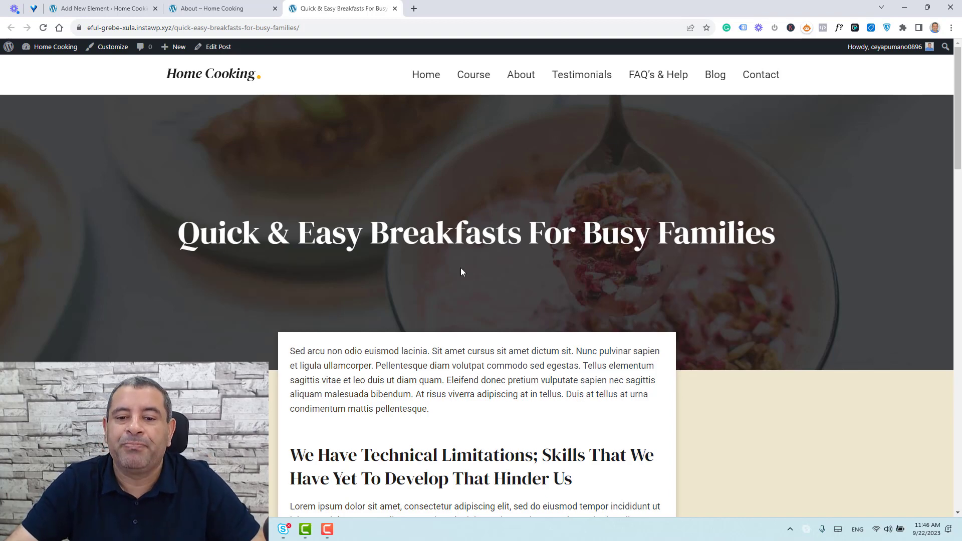
triple_click(473, 239)
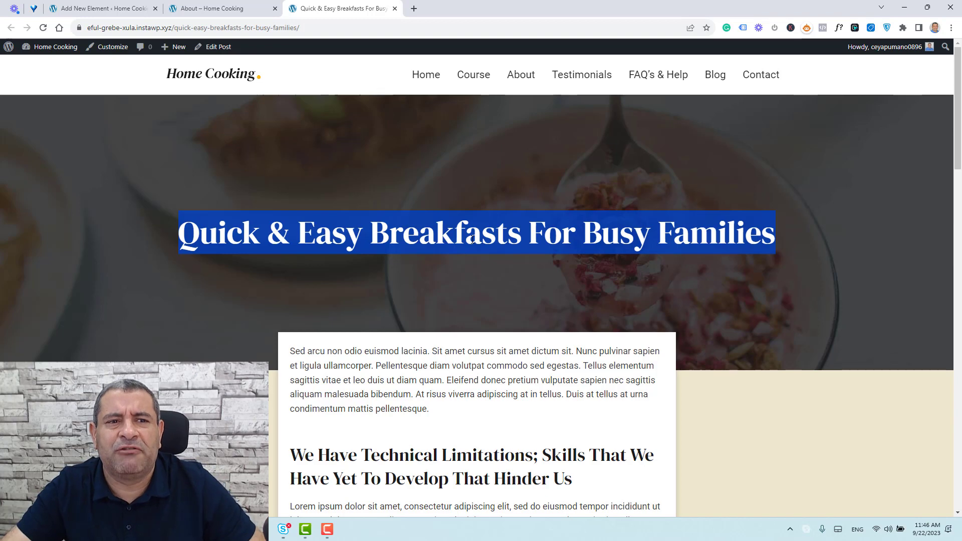
Step: Return to the Elements list and switch the Posts Template's status from published to draft
click(104, 8)
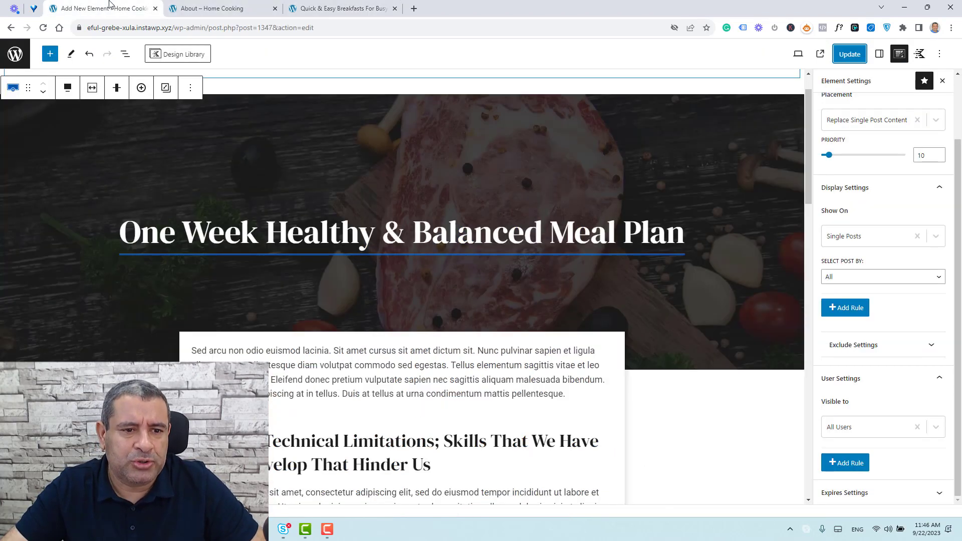
click(6, 55)
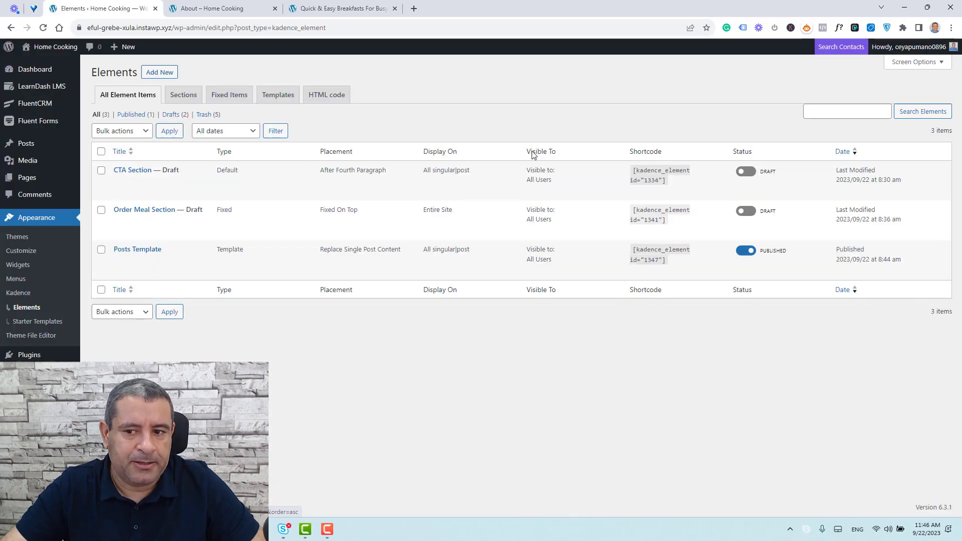
click(747, 251)
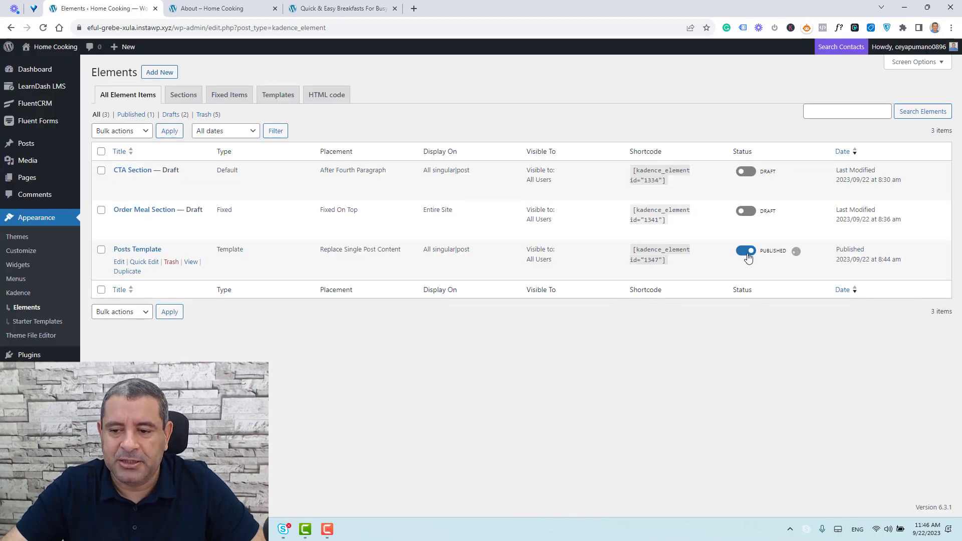
Step: Open a new element of the HTML Editor type to view its code editor, and leave it without adding content
click(172, 75)
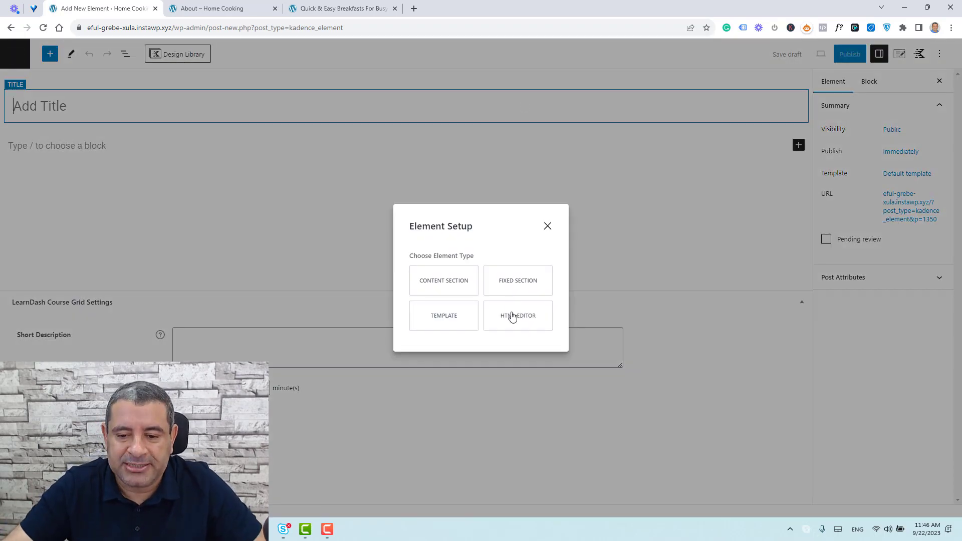
click(512, 317)
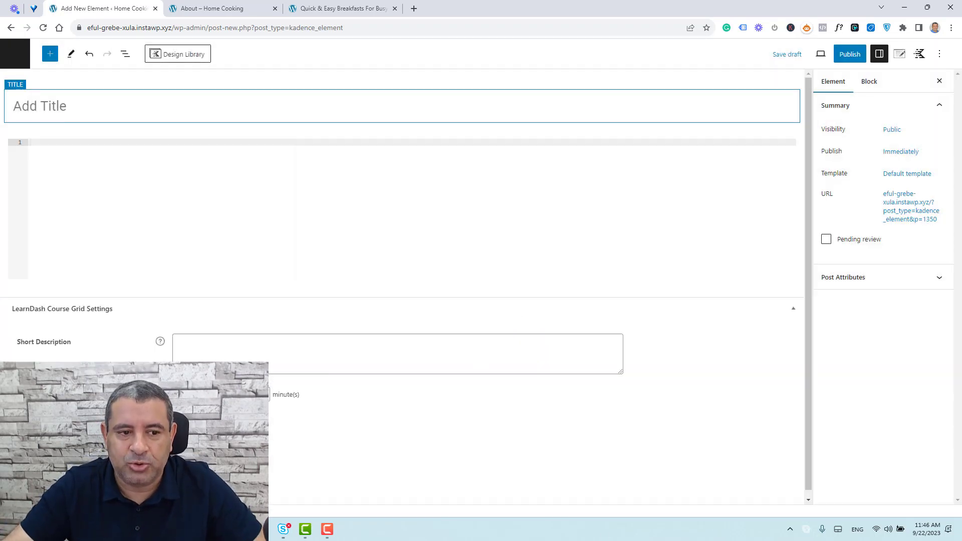
click(154, 145)
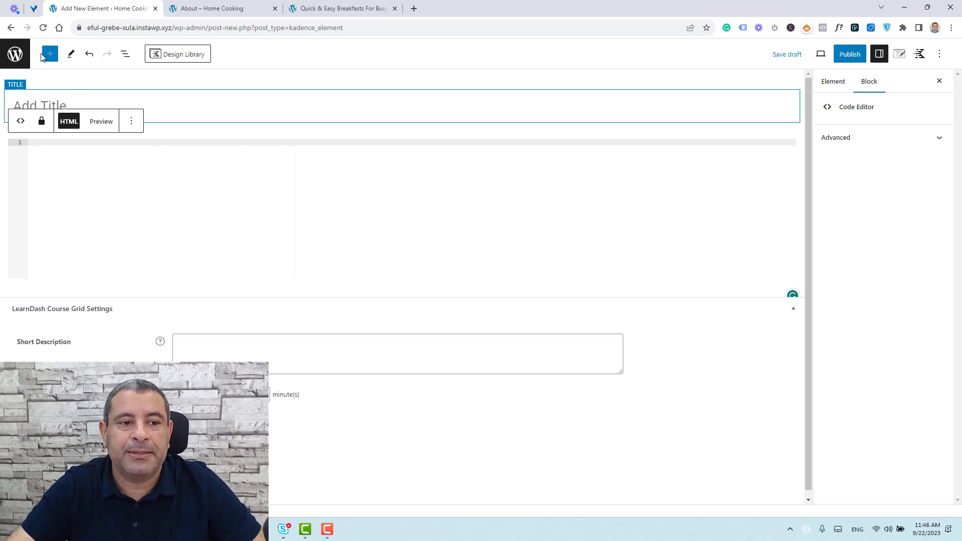
click(16, 54)
click(524, 89)
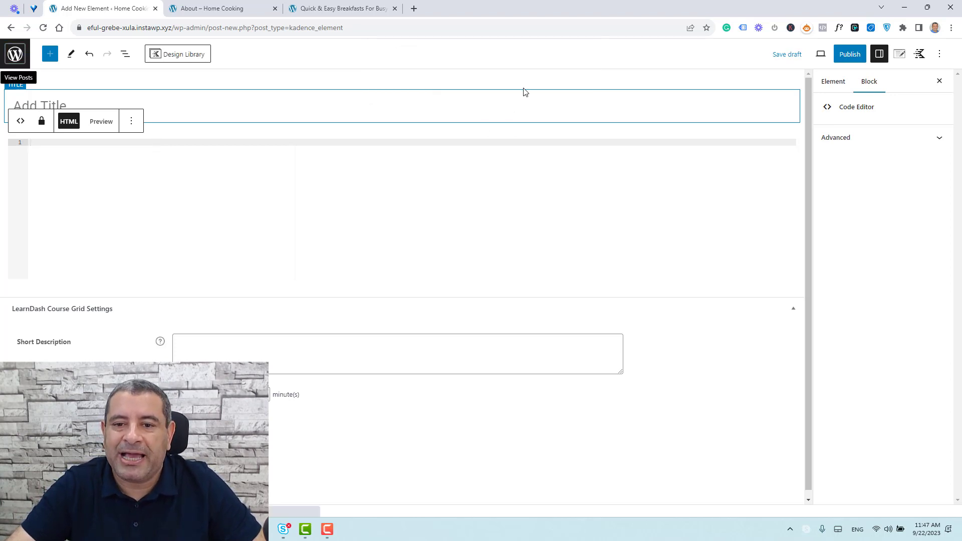